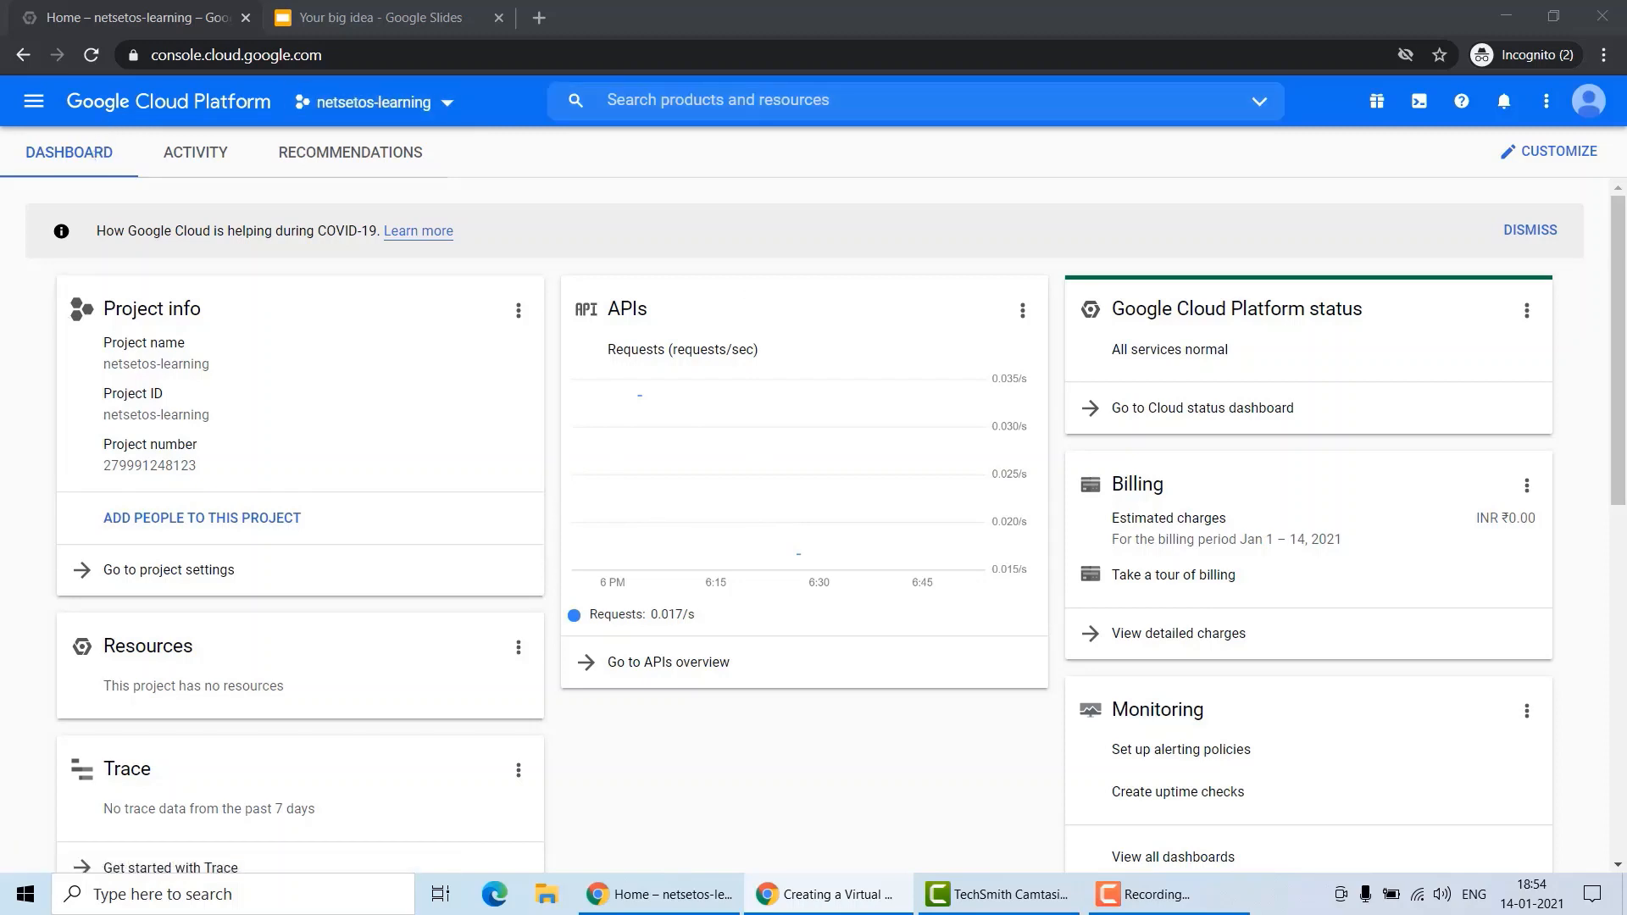
Open the Compute Engine VM instances page from the navigation menu.
{"action": "left_click", "coordinate": [33, 101]}
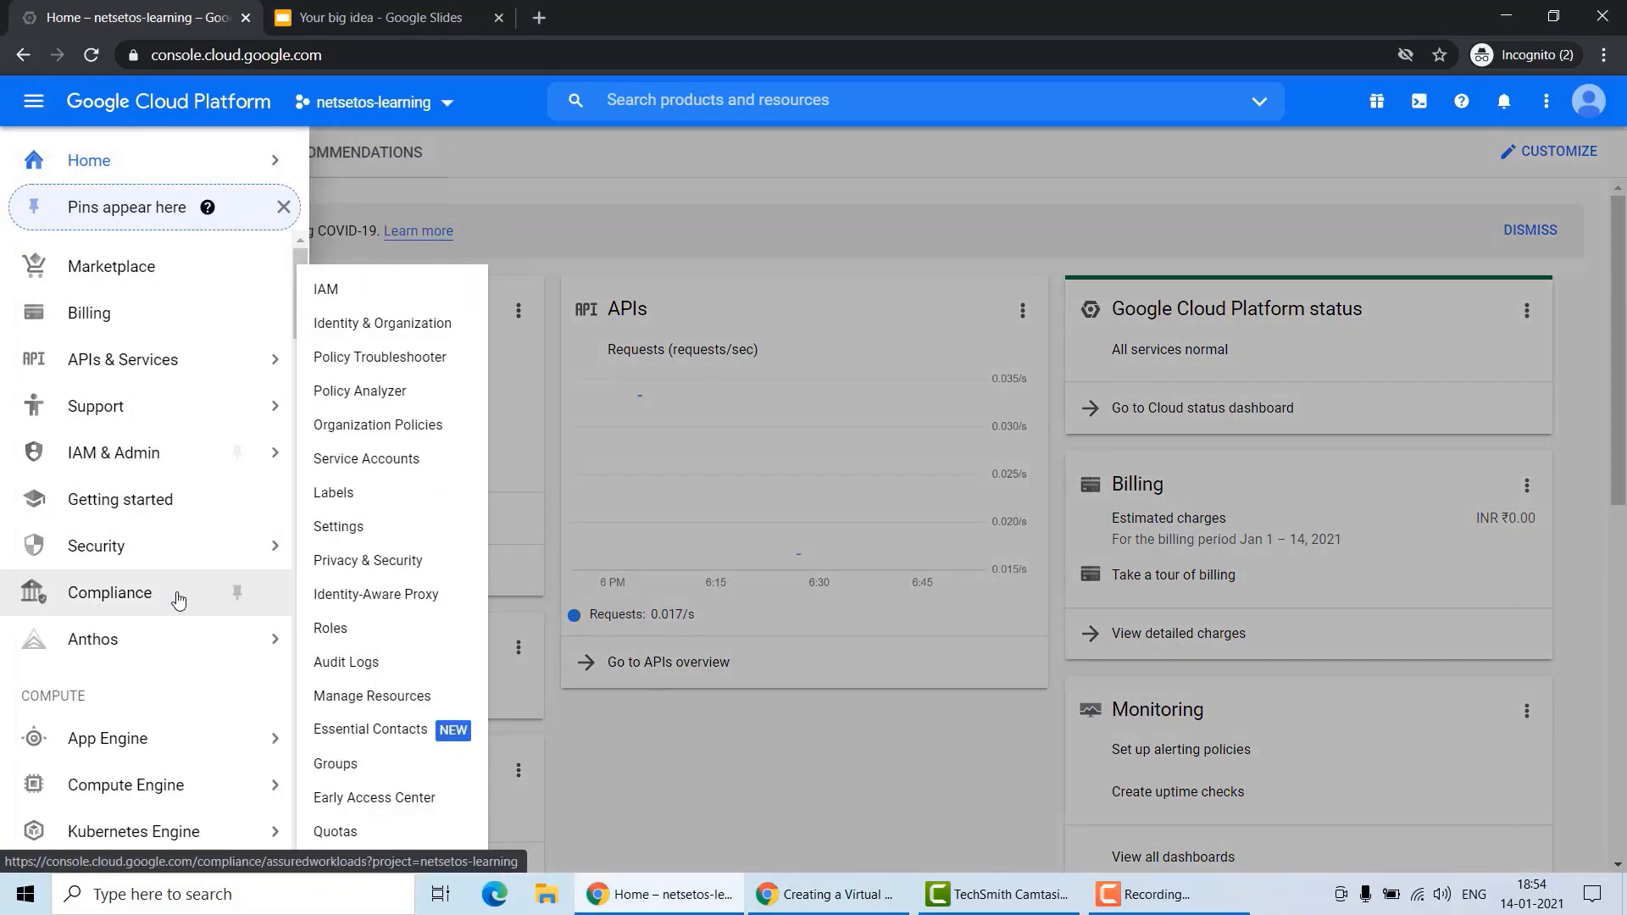
{"action": "scroll", "coordinate": [178, 598], "scroll_direction": "down", "scroll_amount": 4}
{"action": "mouse_move", "coordinate": [171, 487]}
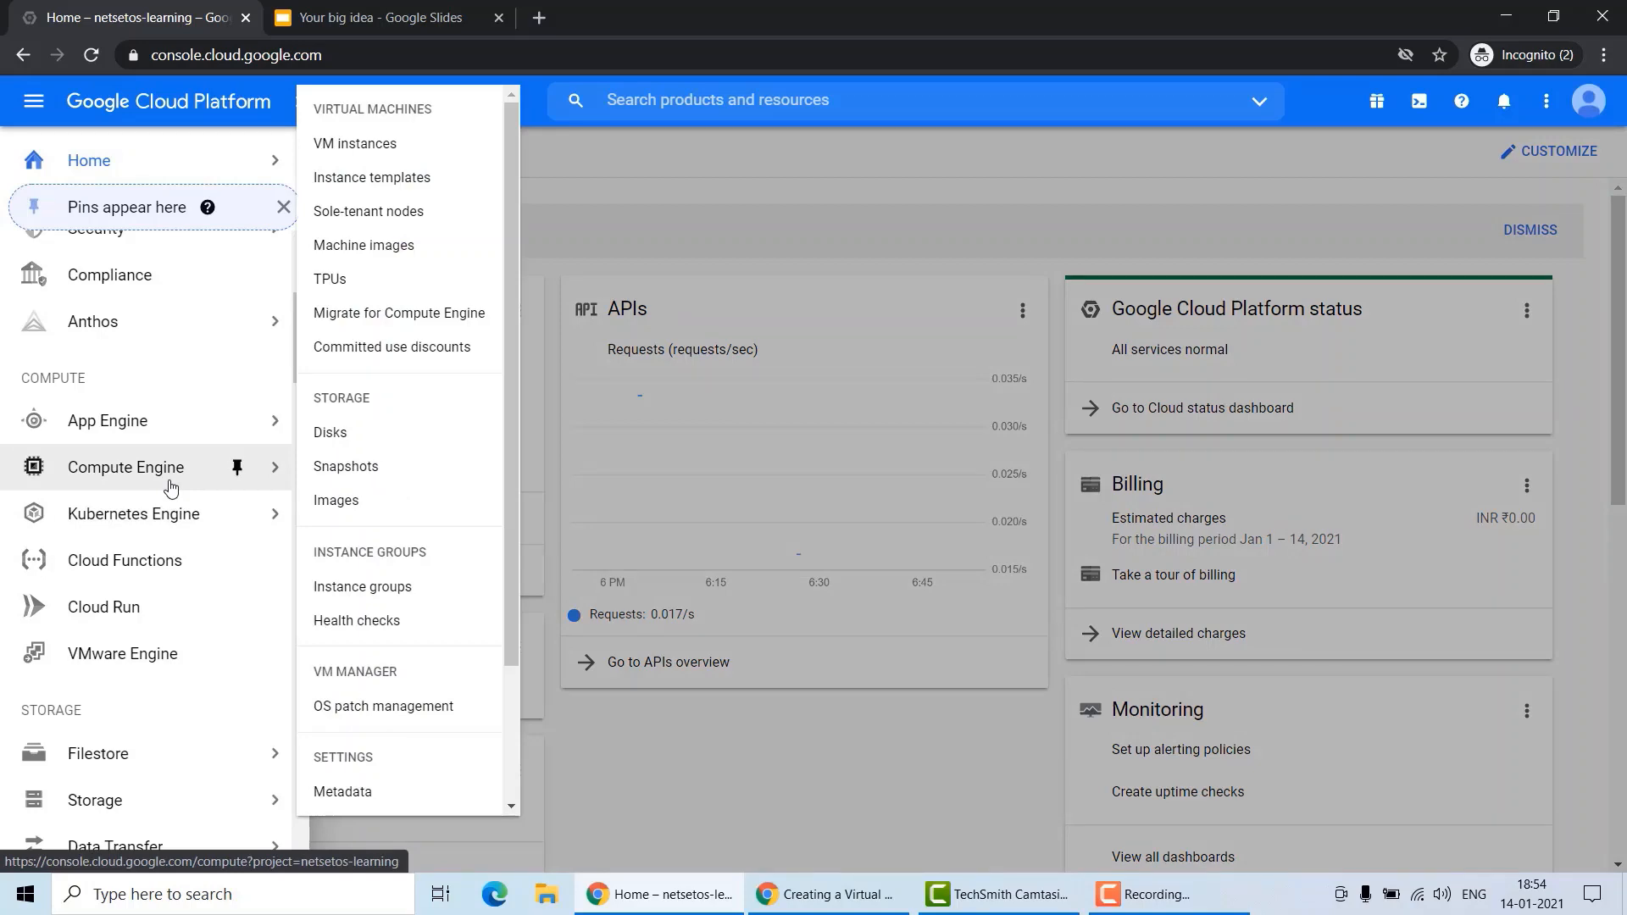
{"action": "left_click", "coordinate": [386, 144]}
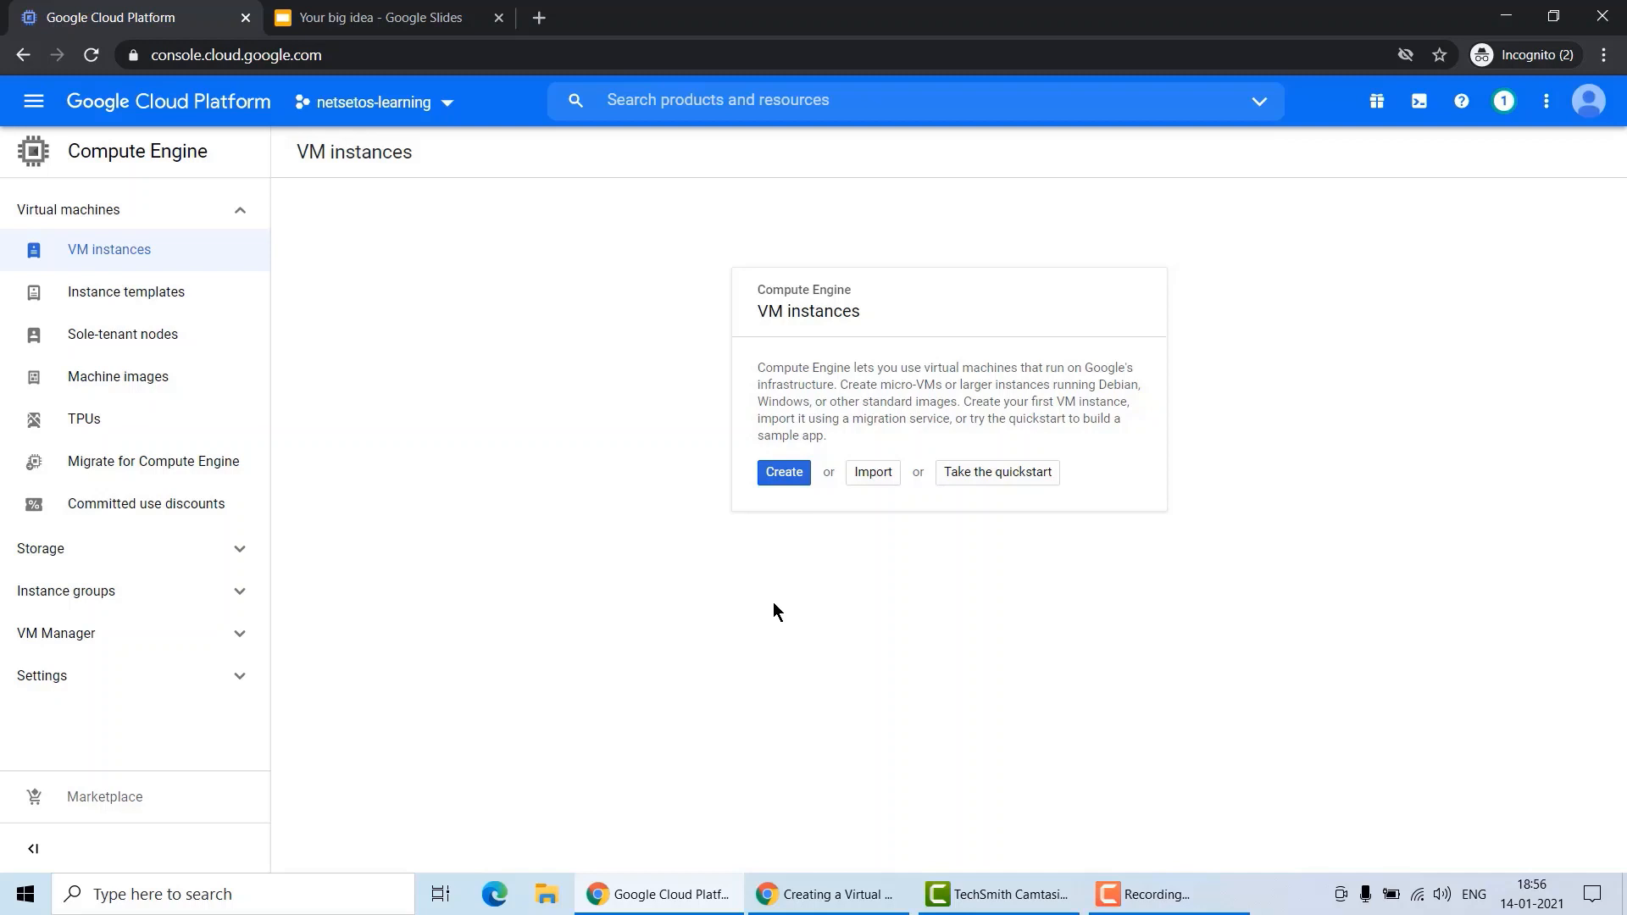
Start creating a new VM instance and name it netsetos-demo.
{"action": "left_click", "coordinate": [781, 473]}
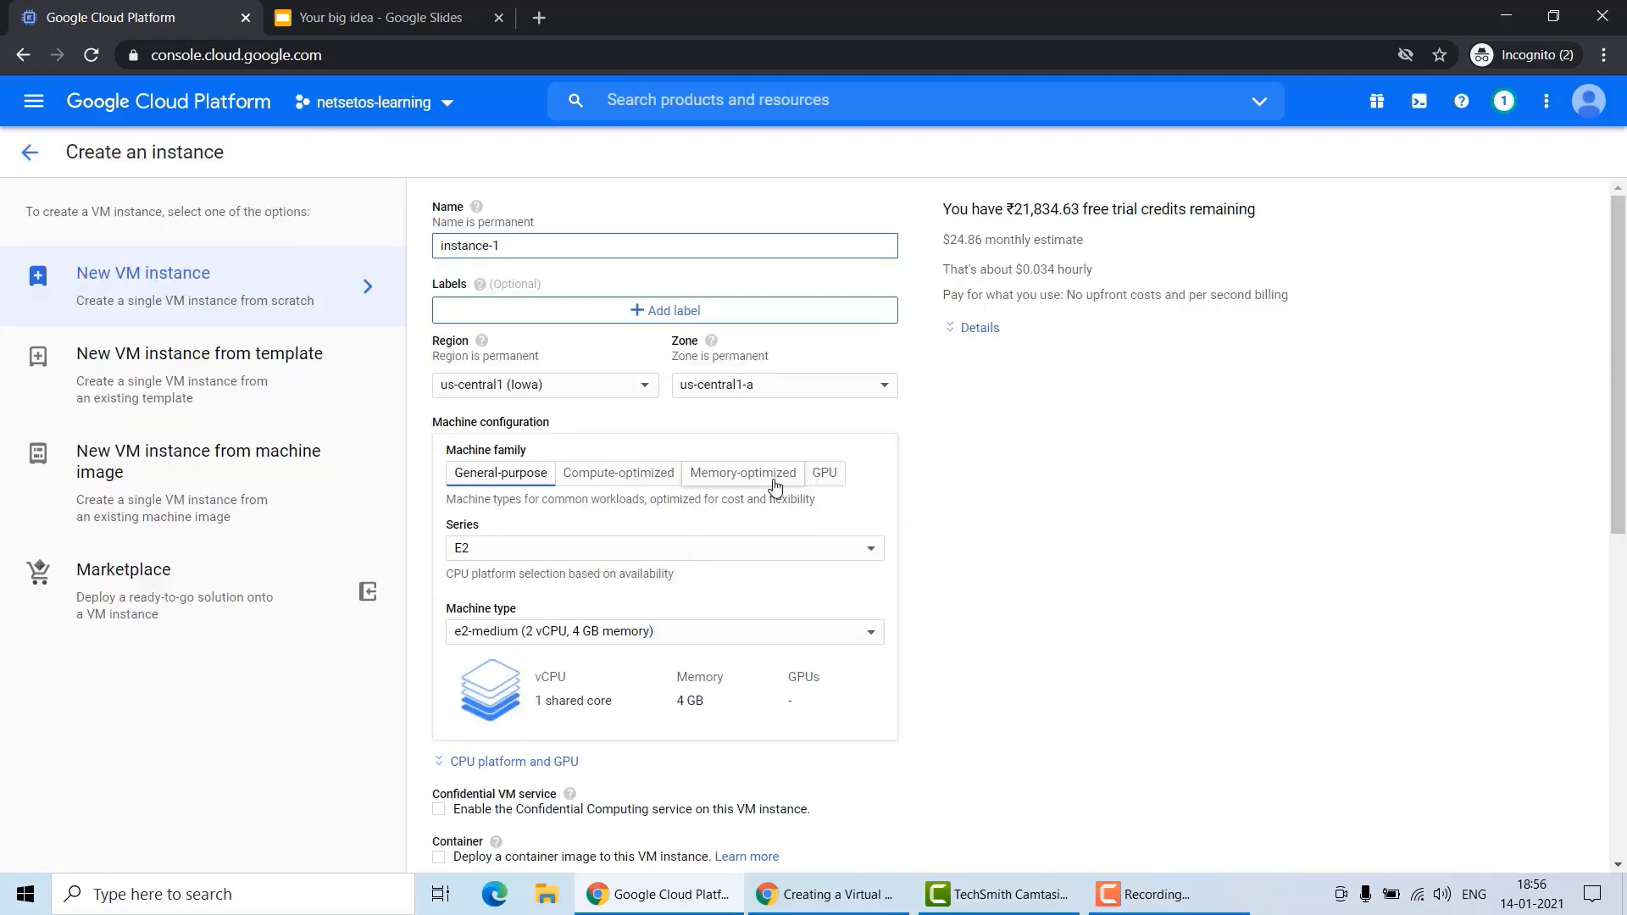
{"action": "triple_click", "coordinate": [540, 246]}
{"action": "type", "text": "netsetos-demo"}
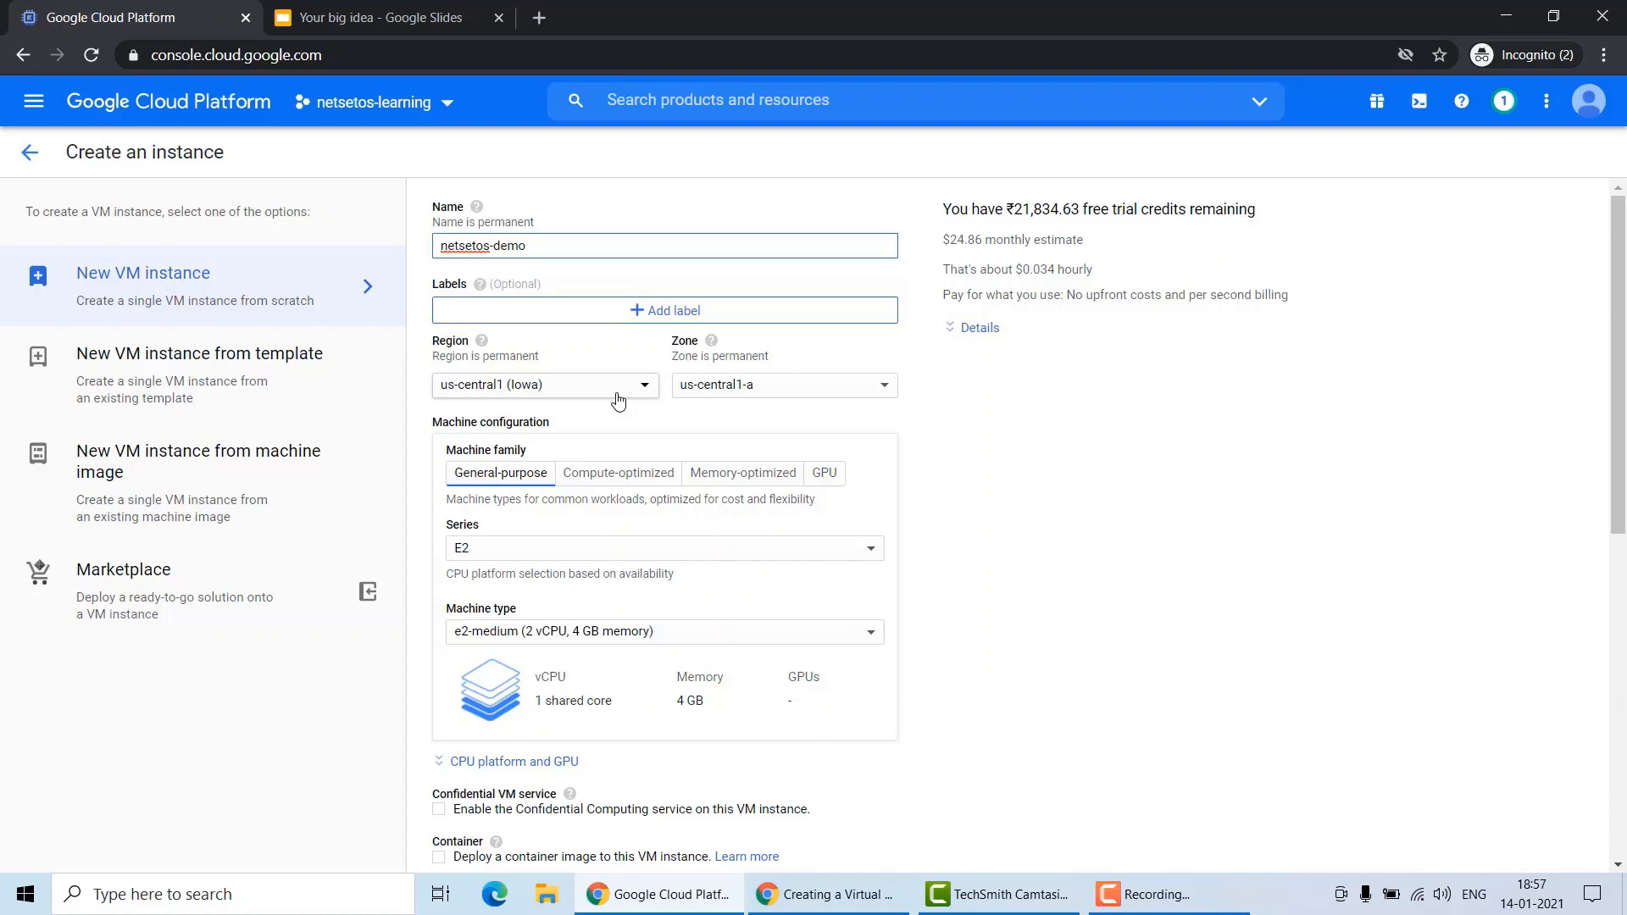
Review the list of available regions for the instance.
{"action": "left_click", "coordinate": [617, 401]}
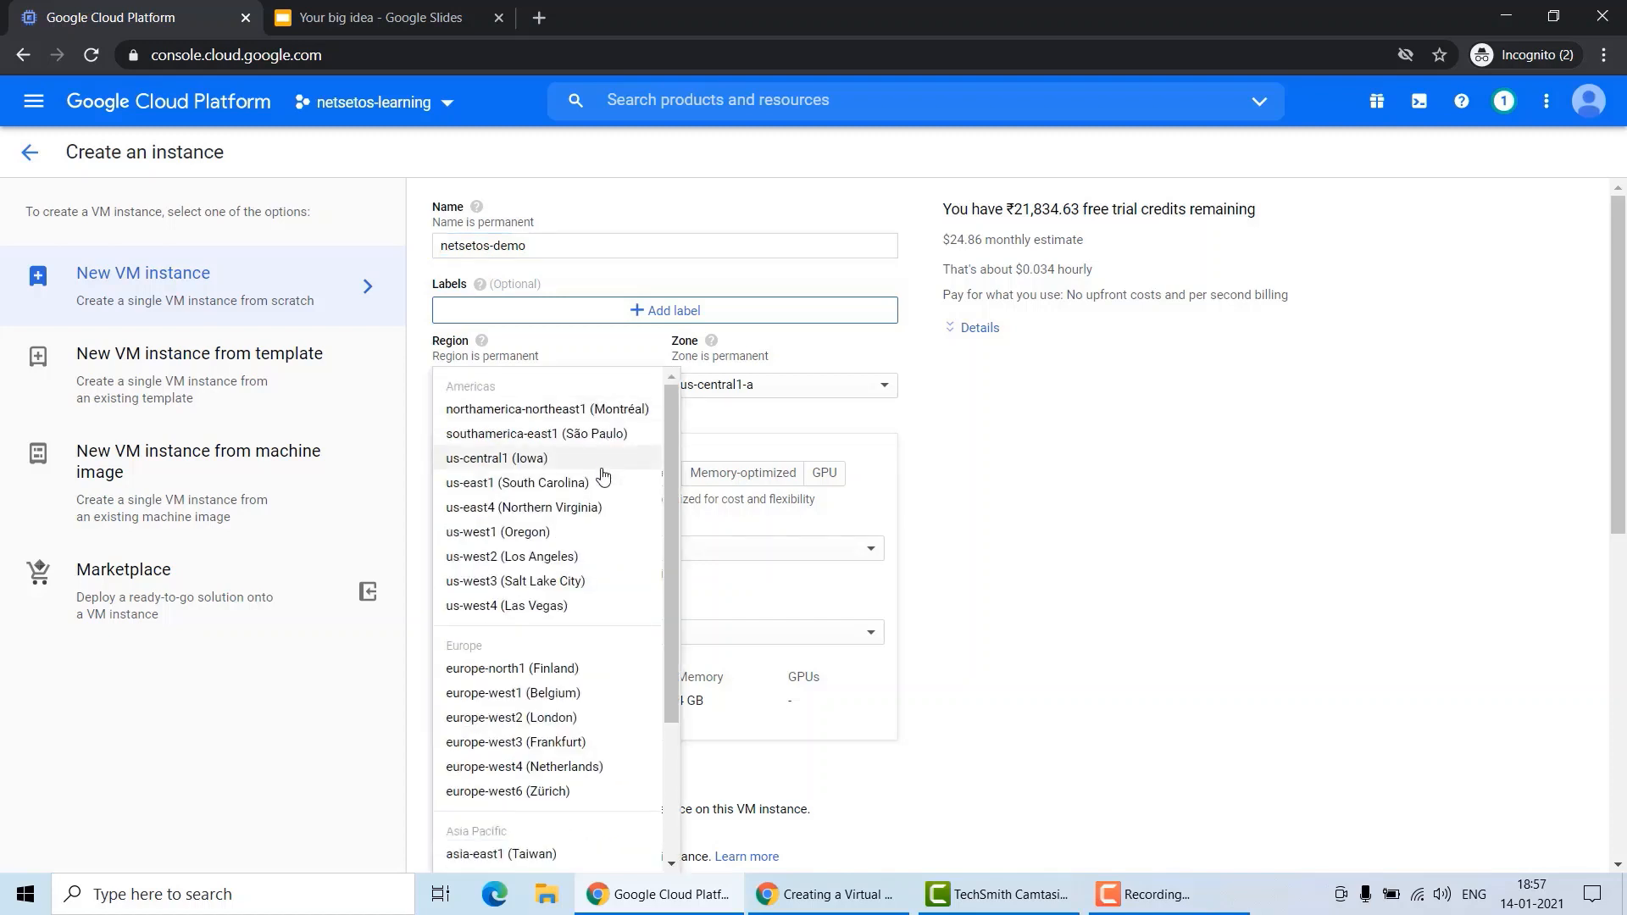
{"action": "scroll", "coordinate": [564, 704], "scroll_direction": "down", "scroll_amount": 2}
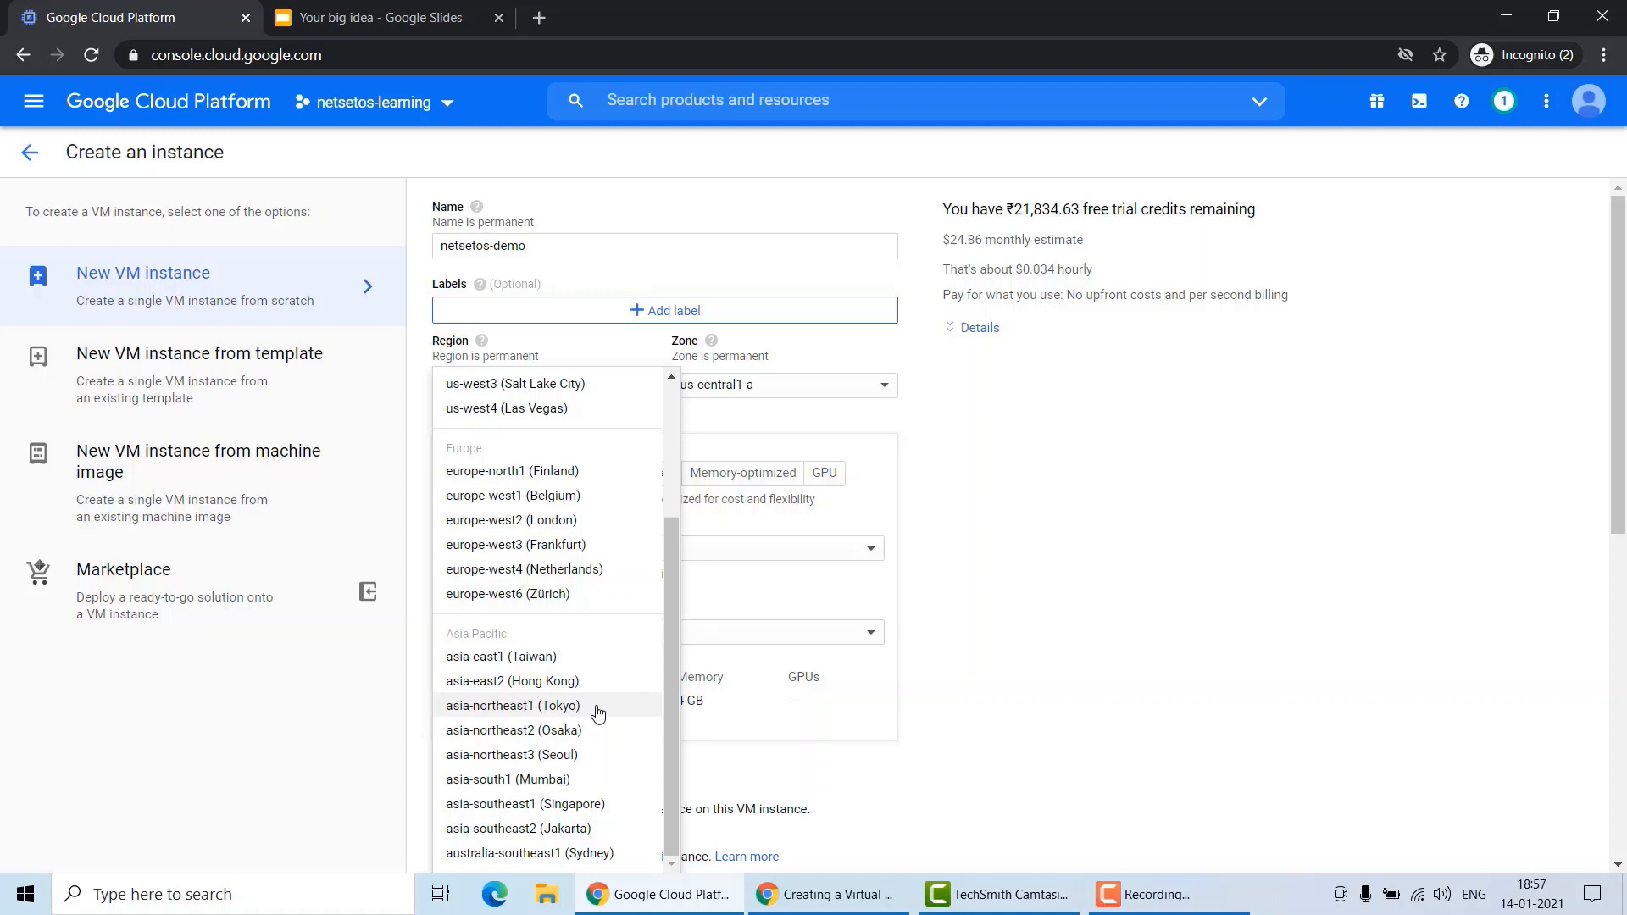
{"action": "left_click", "coordinate": [1133, 632]}
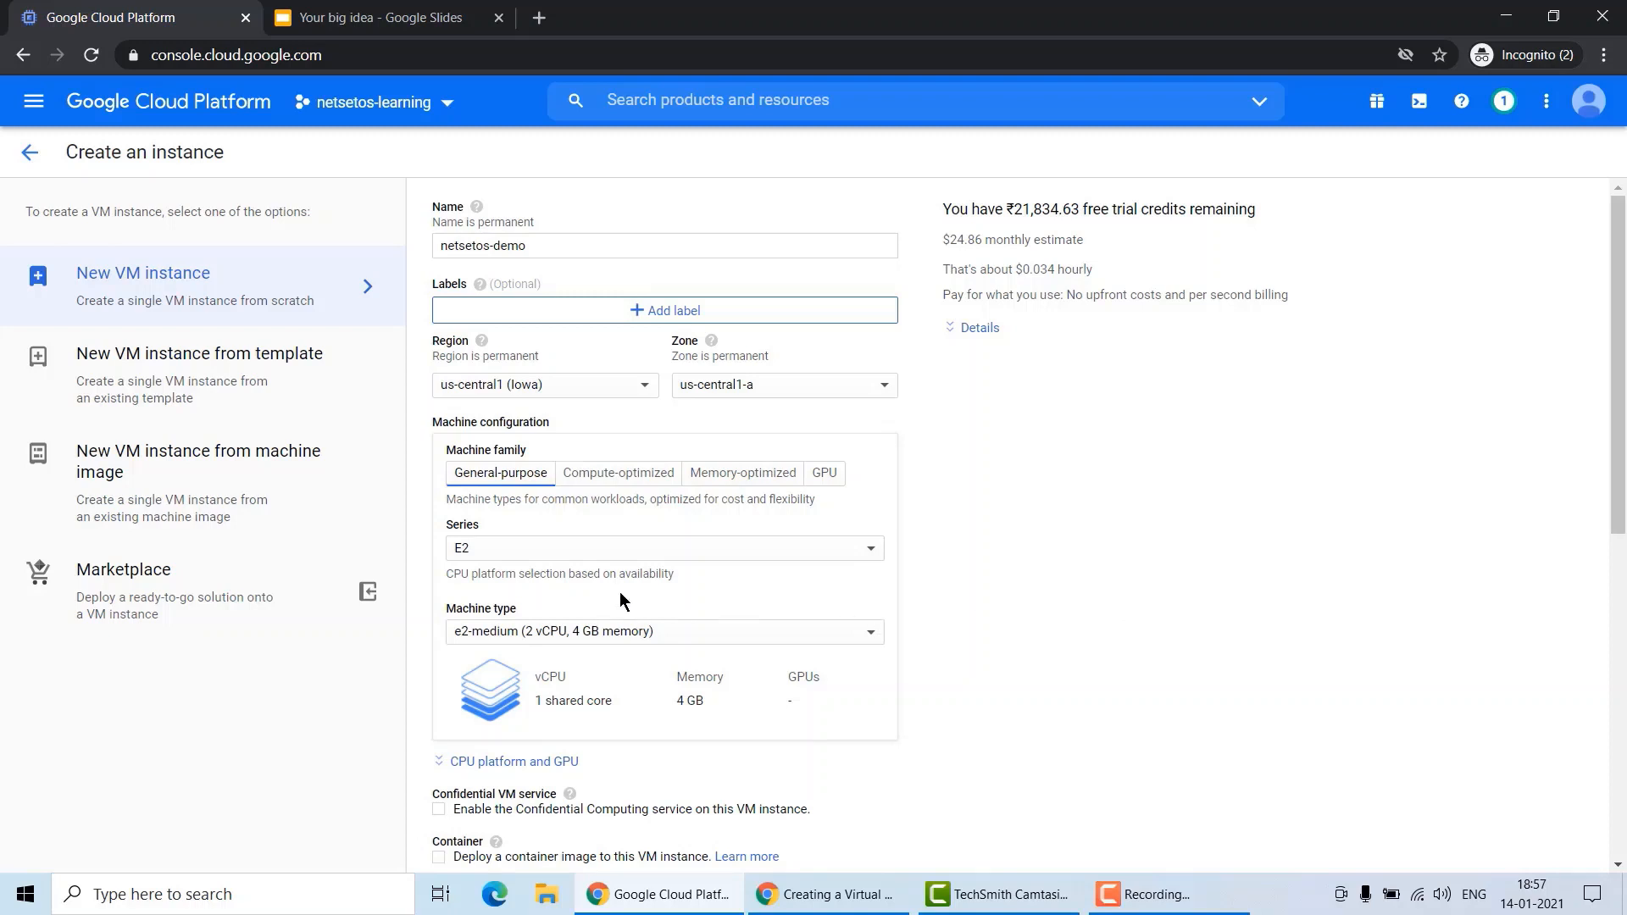
Set the machine series to N1 in the general-purpose machine configuration.
{"action": "scroll", "coordinate": [551, 565], "scroll_direction": "down", "scroll_amount": 2}
{"action": "scroll", "coordinate": [552, 567], "scroll_direction": "down", "scroll_amount": 1}
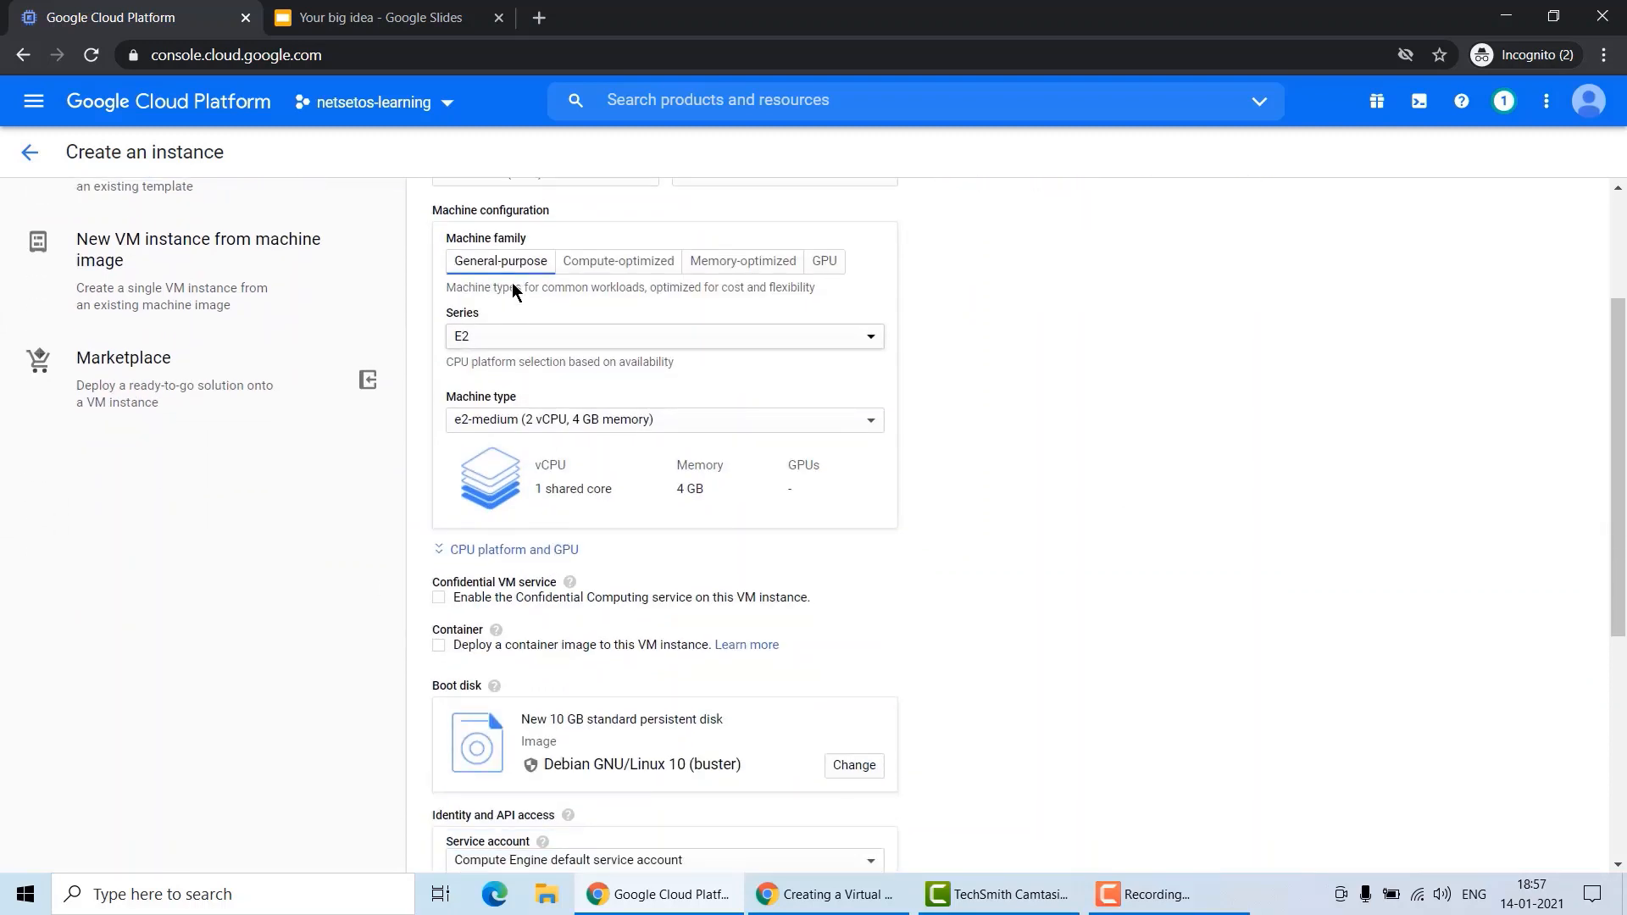
{"action": "left_click", "coordinate": [536, 353]}
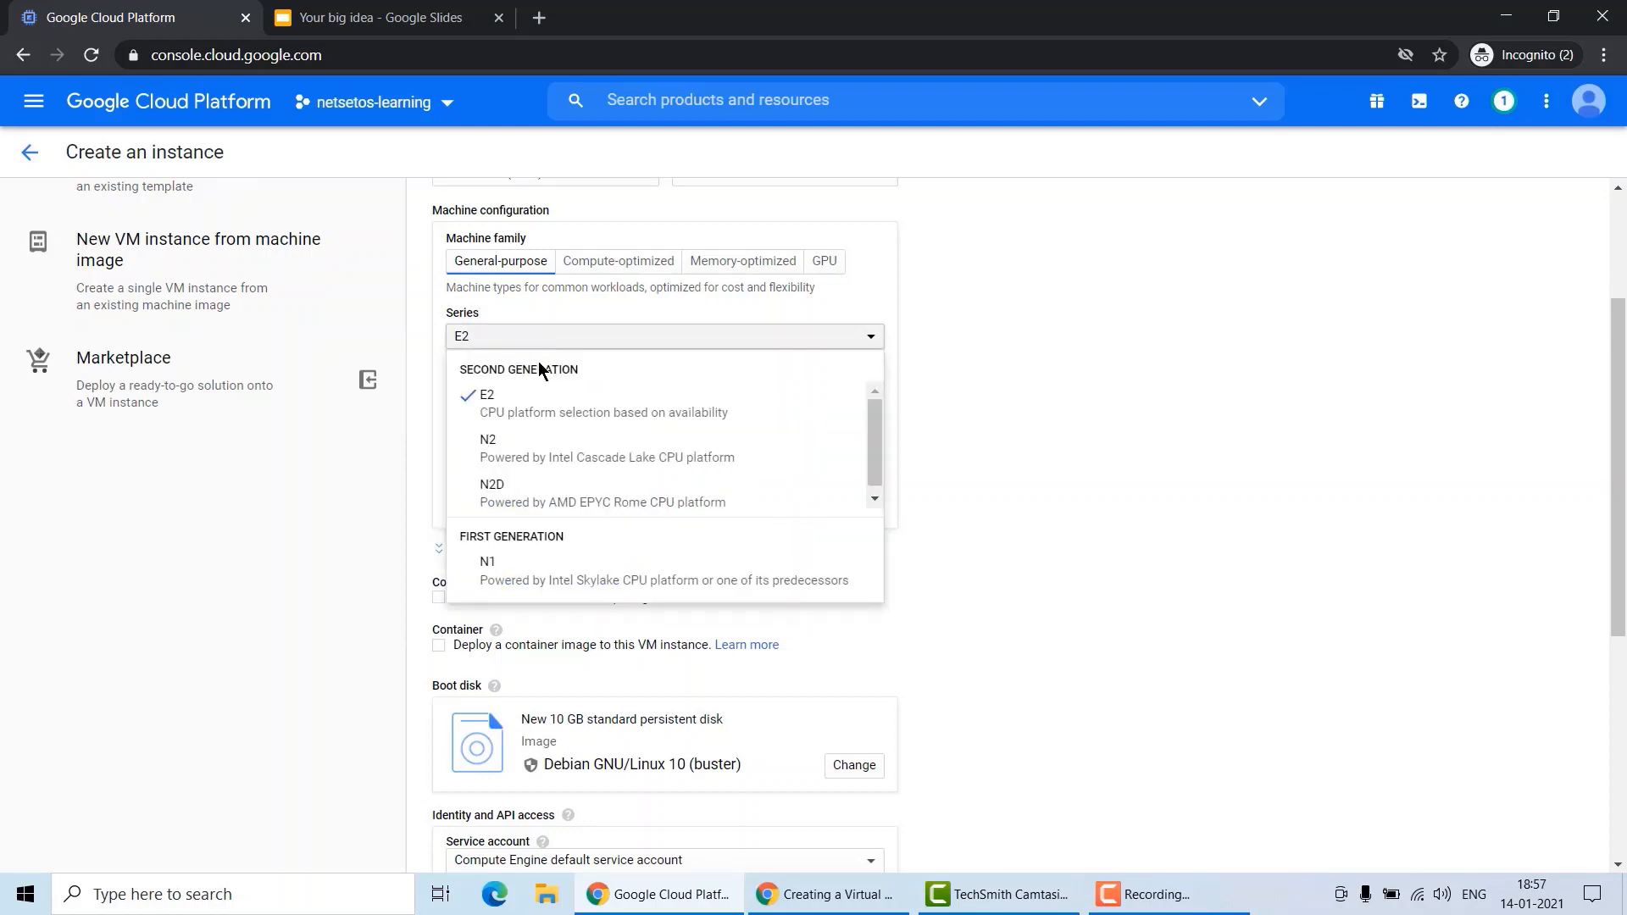
{"action": "left_click", "coordinate": [557, 576]}
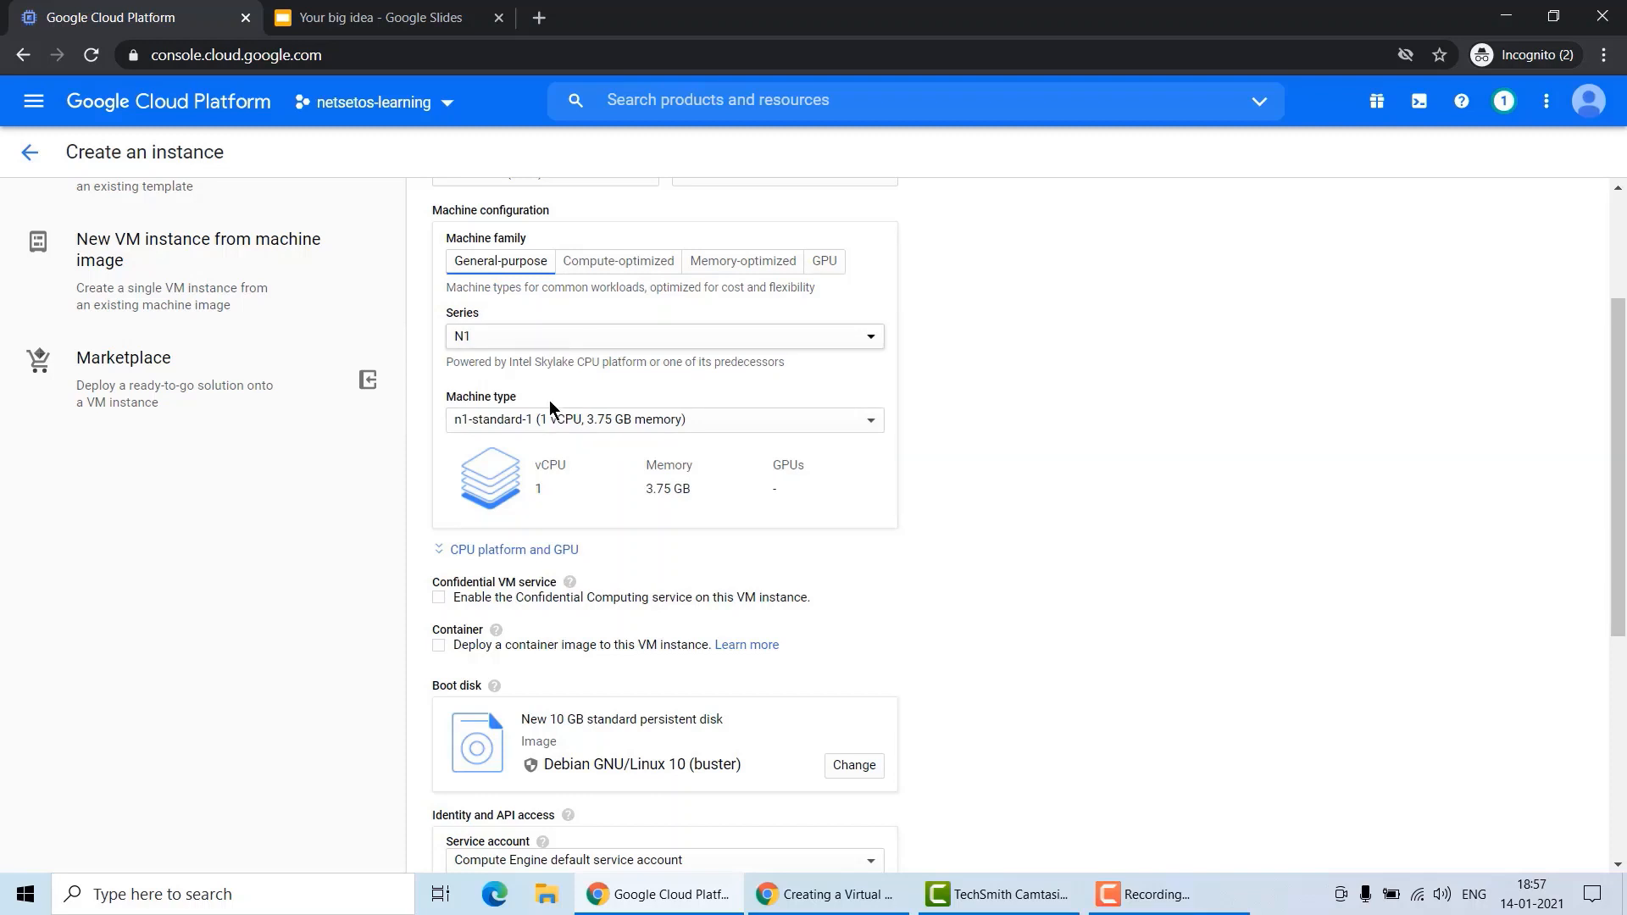
Browse the N1 machine type options in the machine type list.
{"action": "left_click", "coordinate": [556, 424]}
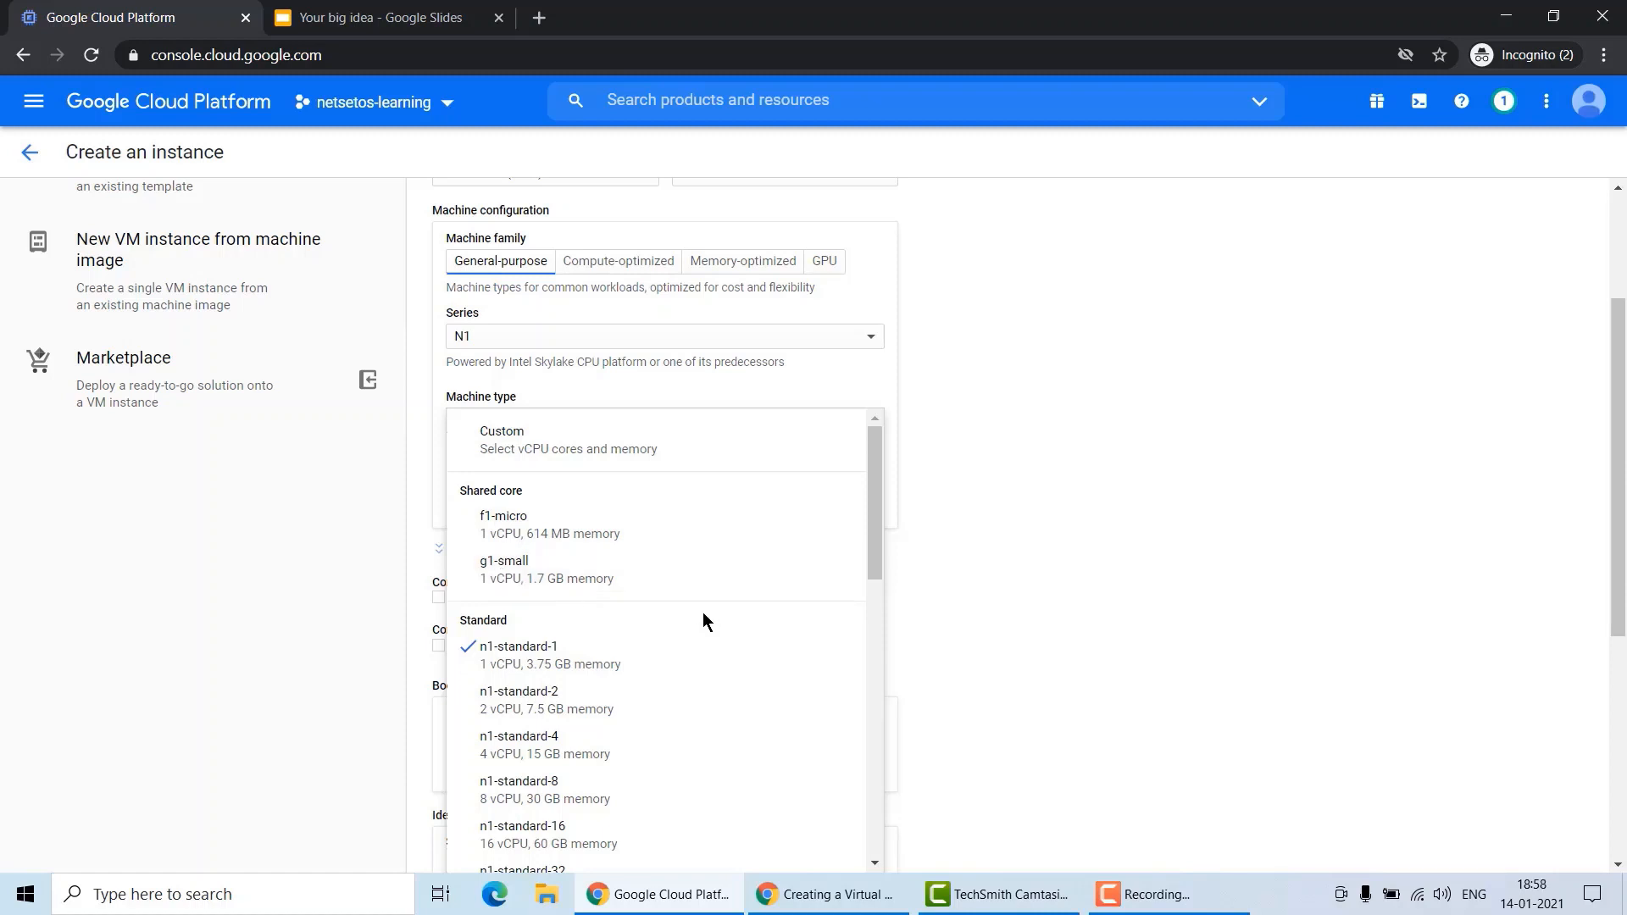
{"action": "scroll", "coordinate": [704, 615], "scroll_direction": "down", "scroll_amount": 5}
{"action": "scroll", "coordinate": [714, 661], "scroll_direction": "up", "scroll_amount": 2}
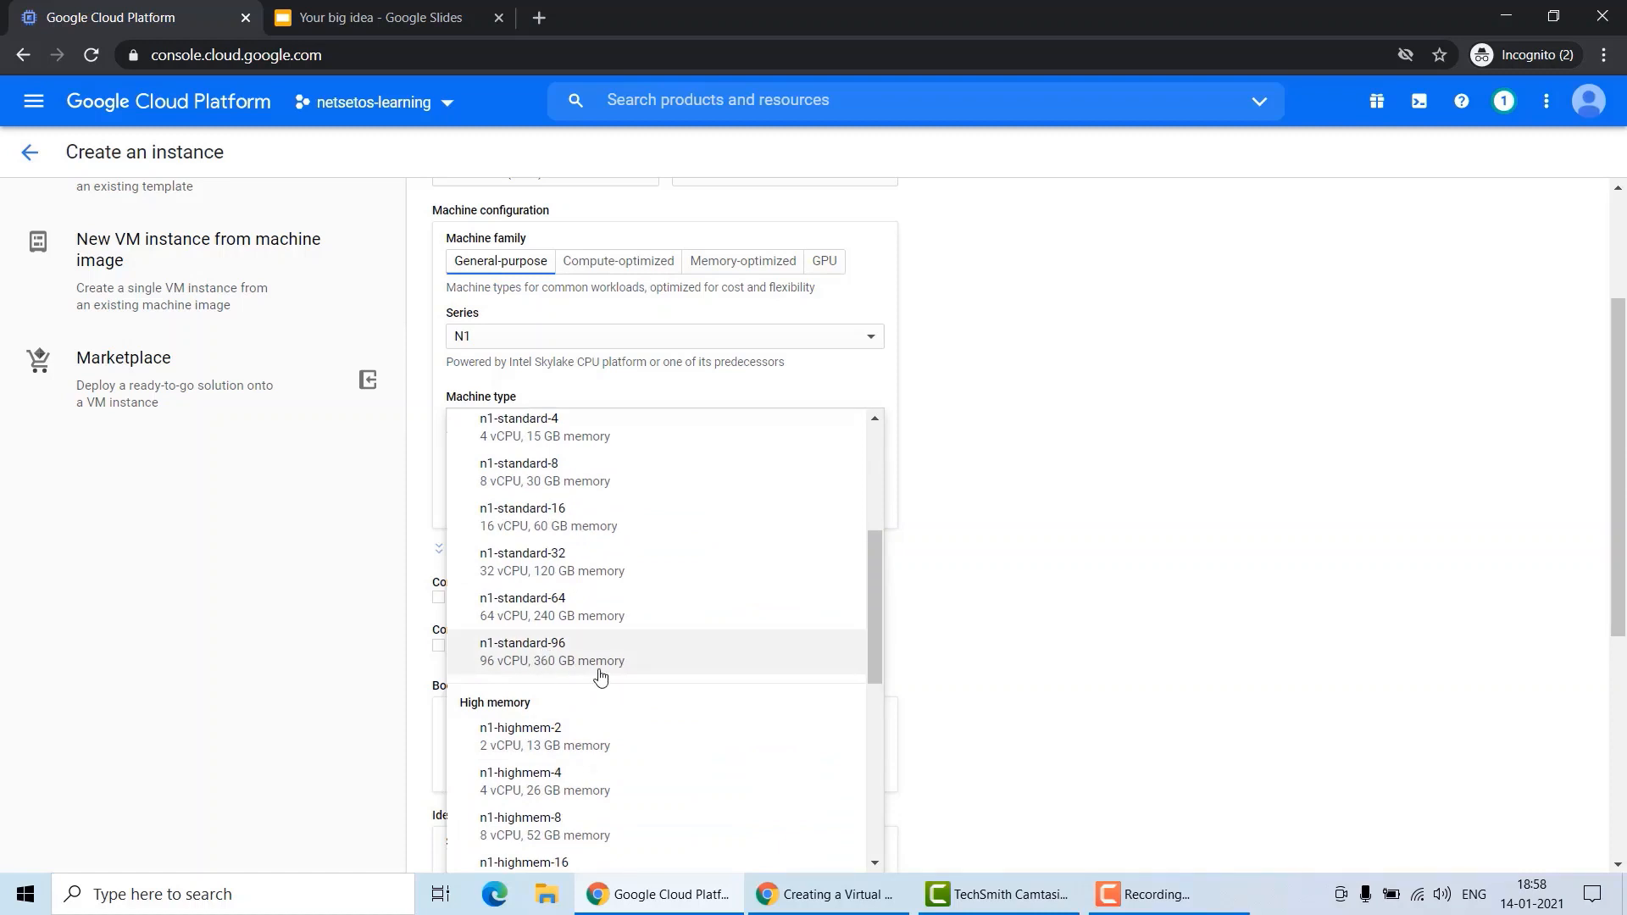
{"action": "scroll", "coordinate": [651, 691], "scroll_direction": "down", "scroll_amount": 4}
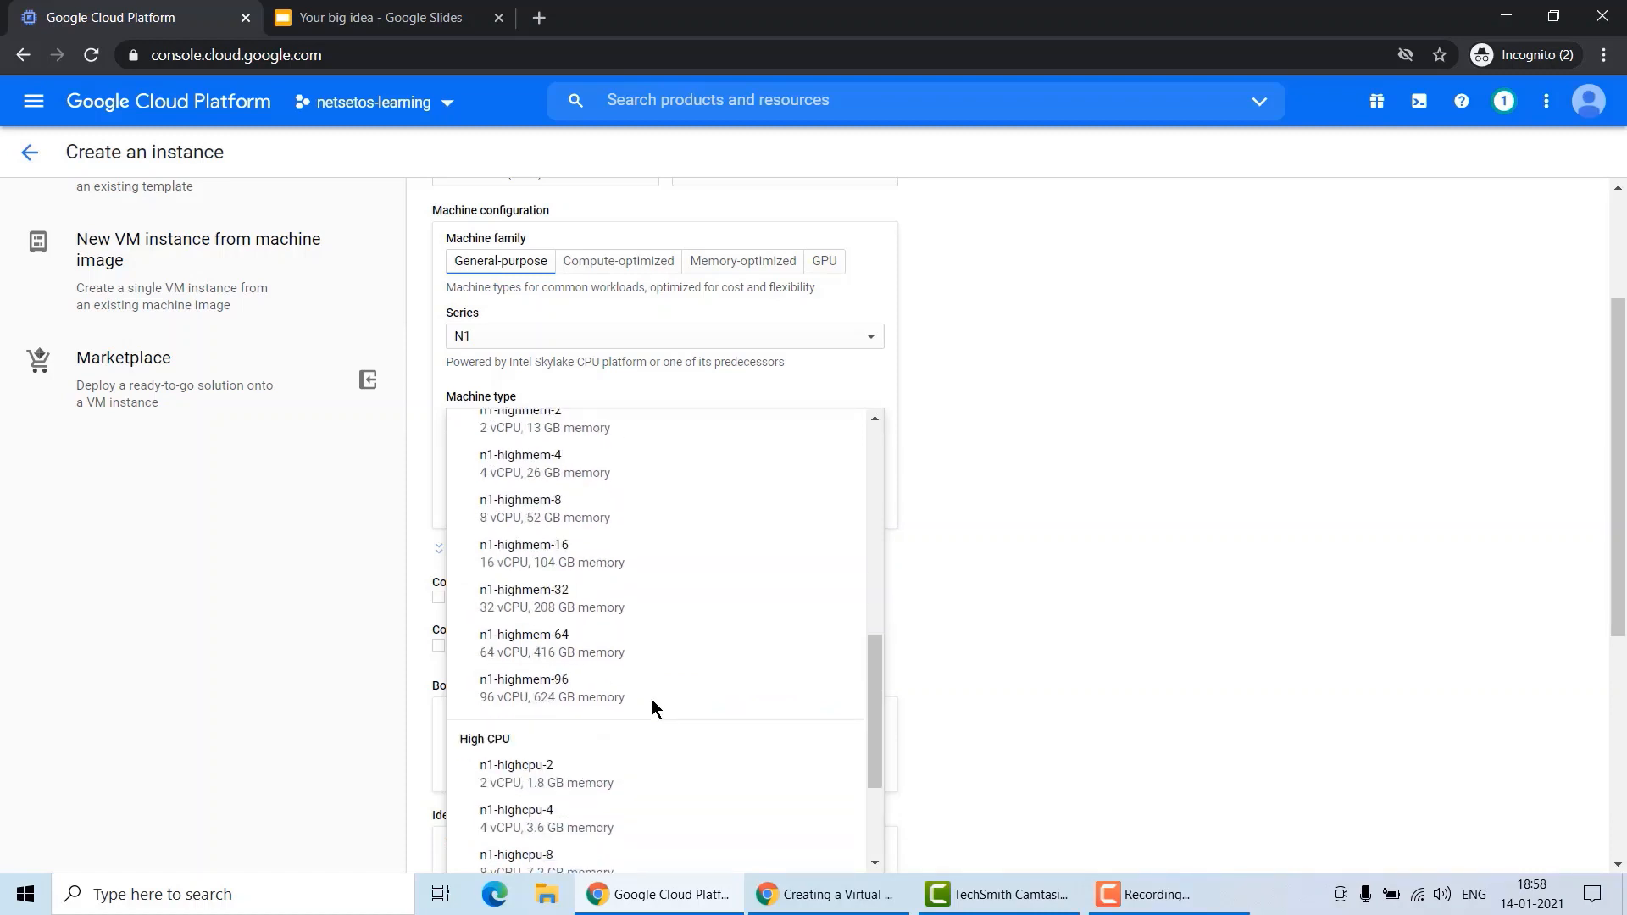
{"action": "scroll", "coordinate": [642, 695], "scroll_direction": "down", "scroll_amount": 6}
{"action": "scroll", "coordinate": [656, 714], "scroll_direction": "down", "scroll_amount": 3}
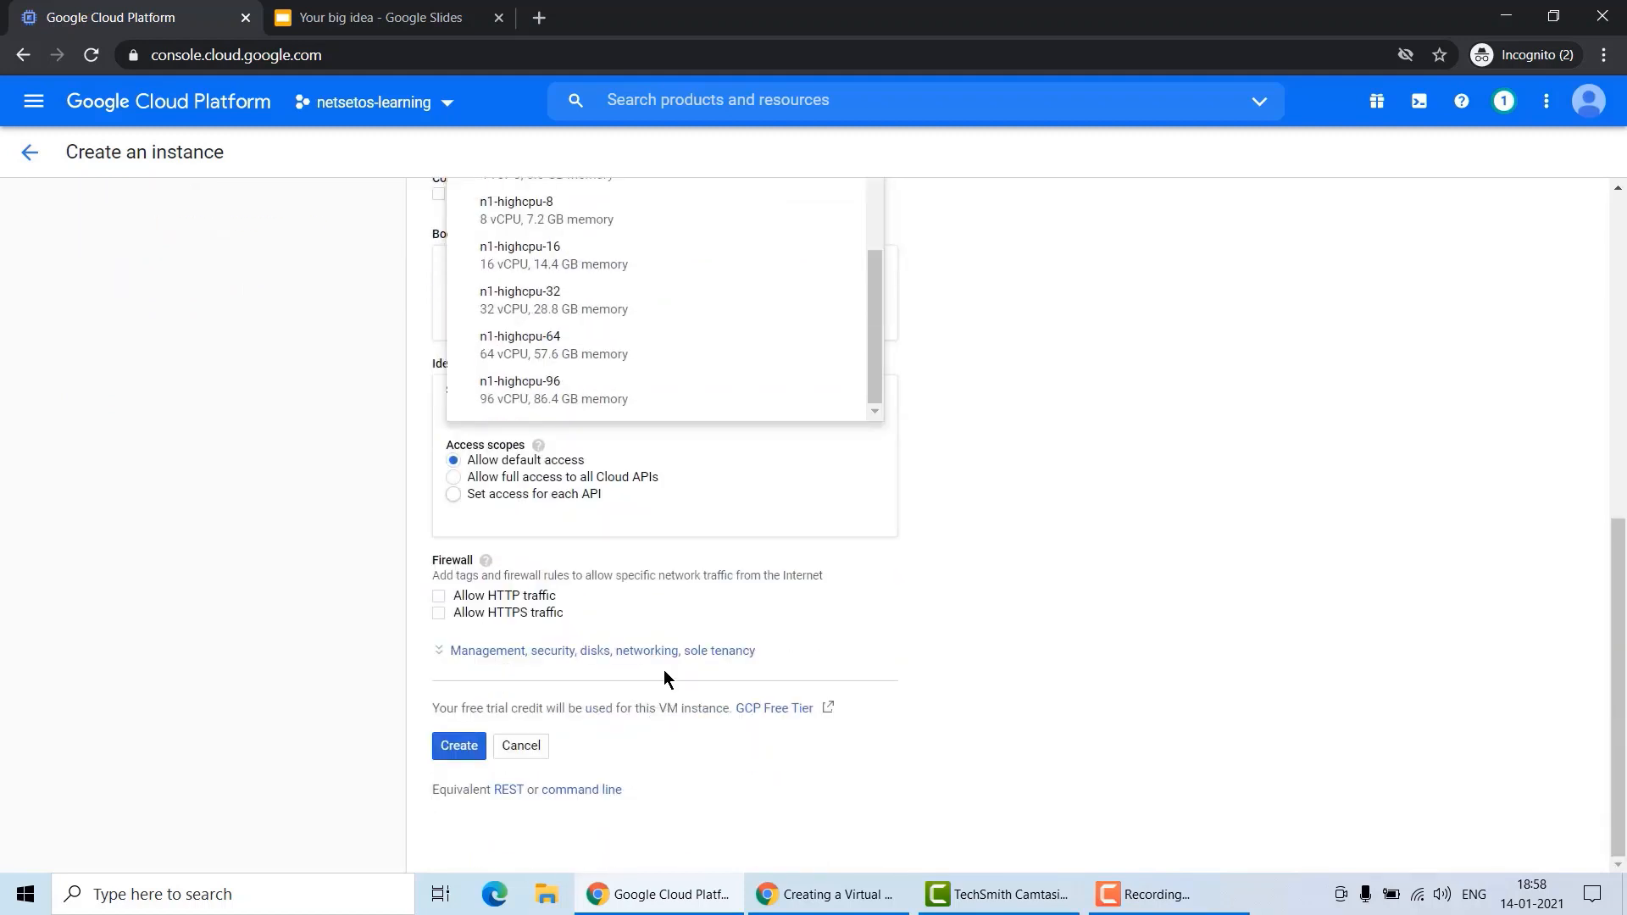
{"action": "left_click", "coordinate": [1060, 482]}
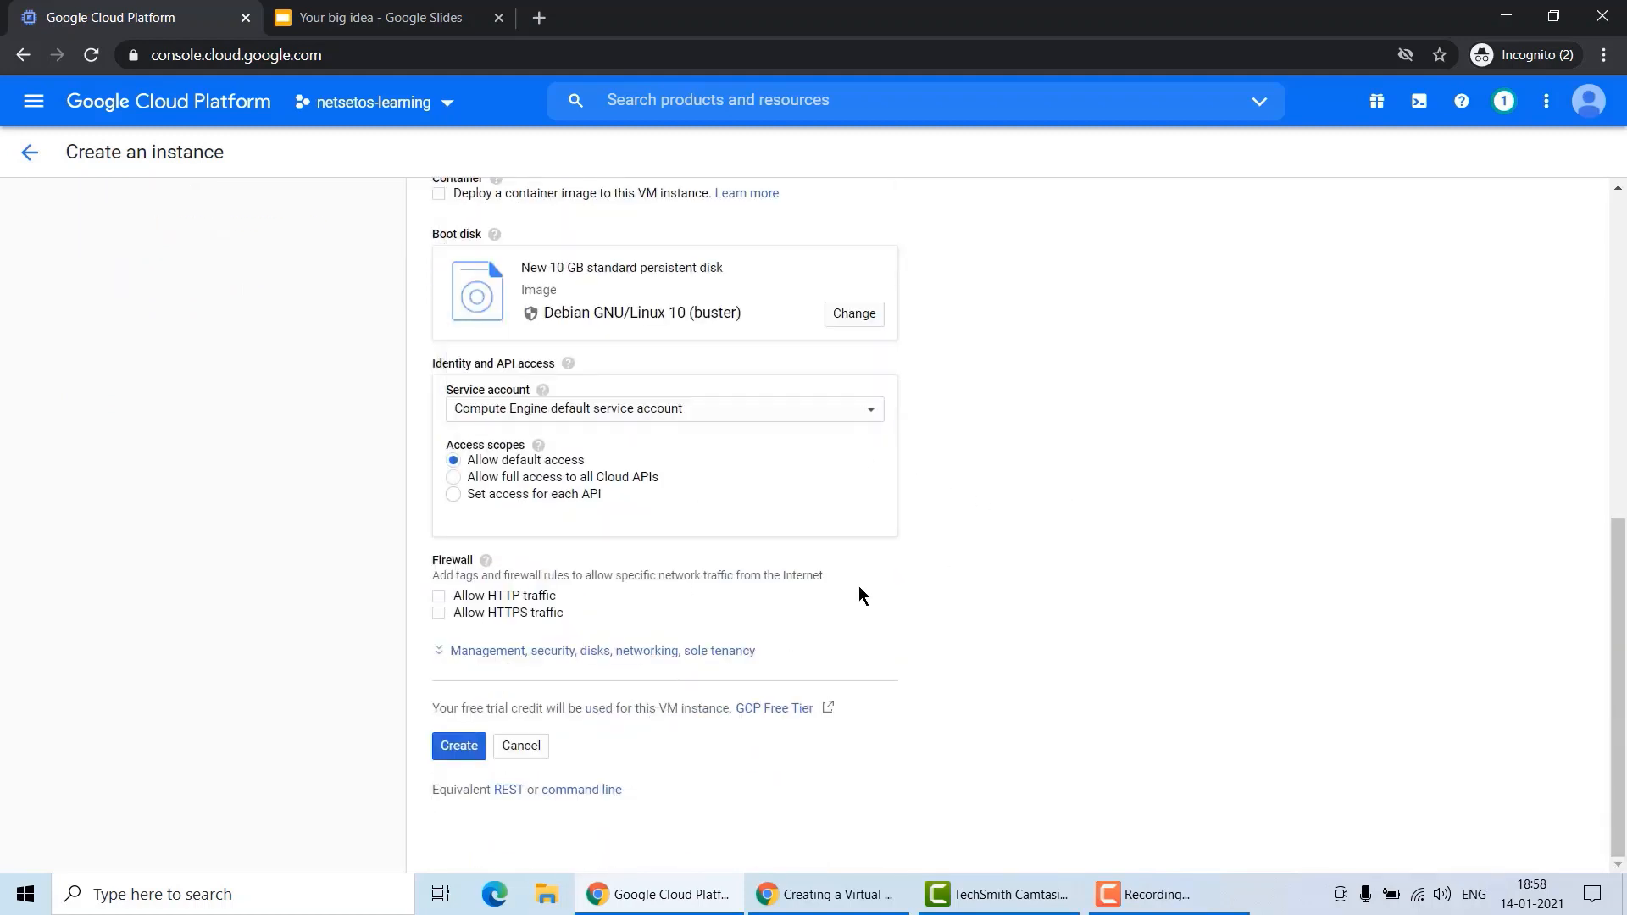
{"action": "scroll", "coordinate": [858, 586], "scroll_direction": "up", "scroll_amount": 3}
{"action": "scroll", "coordinate": [682, 531], "scroll_direction": "up", "scroll_amount": 3}
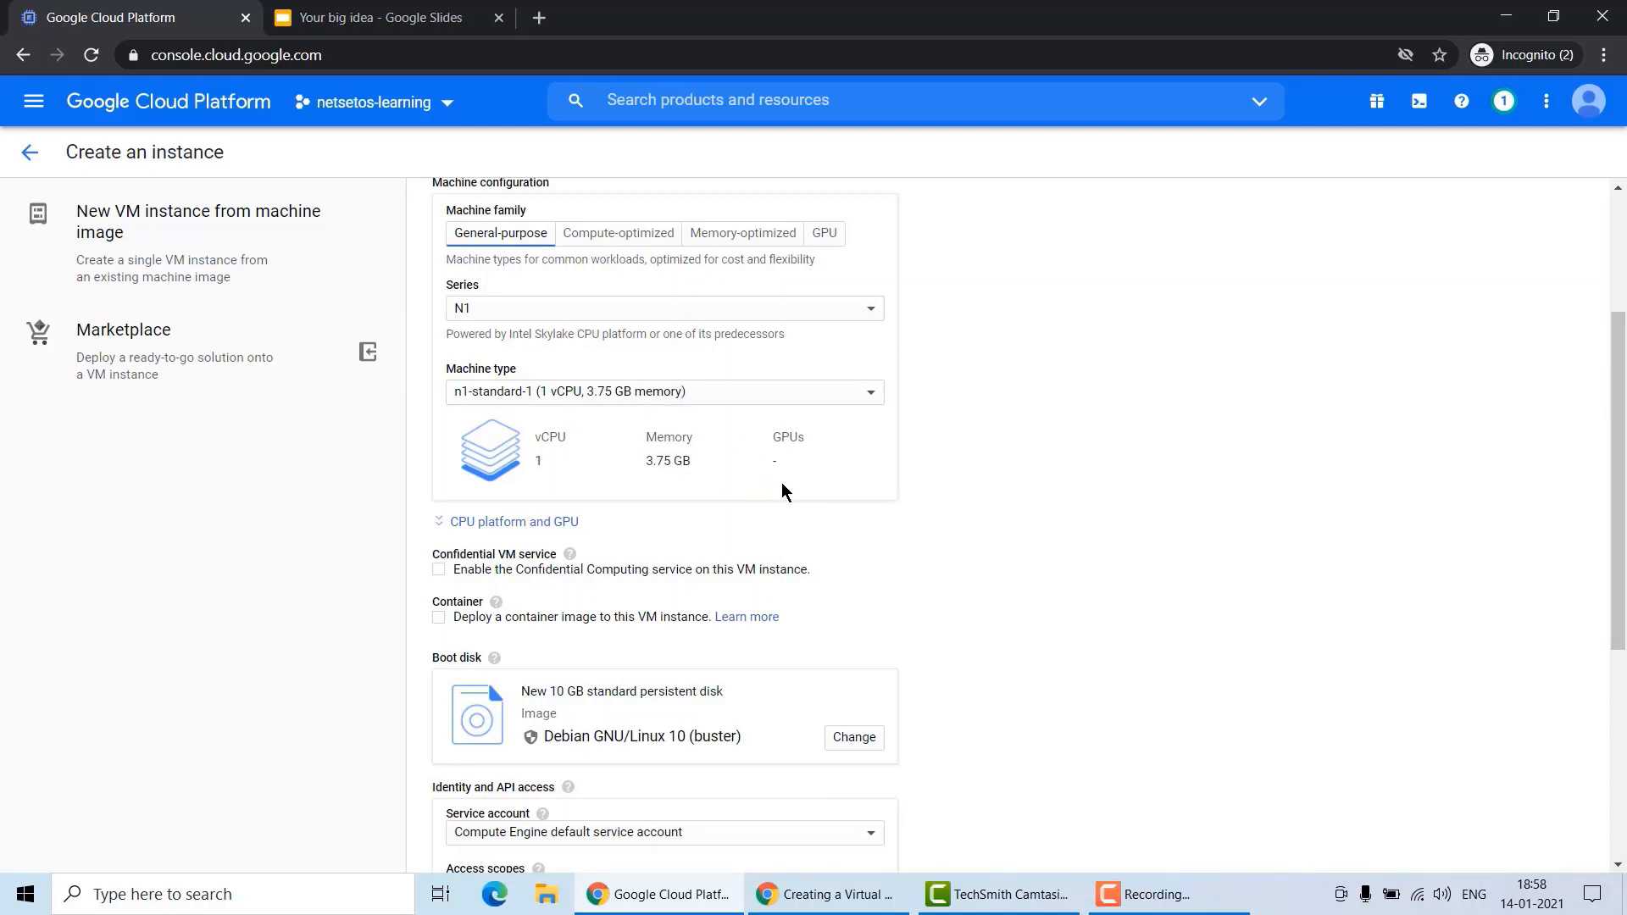
{"action": "scroll", "coordinate": [780, 486], "scroll_direction": "down", "scroll_amount": 3}
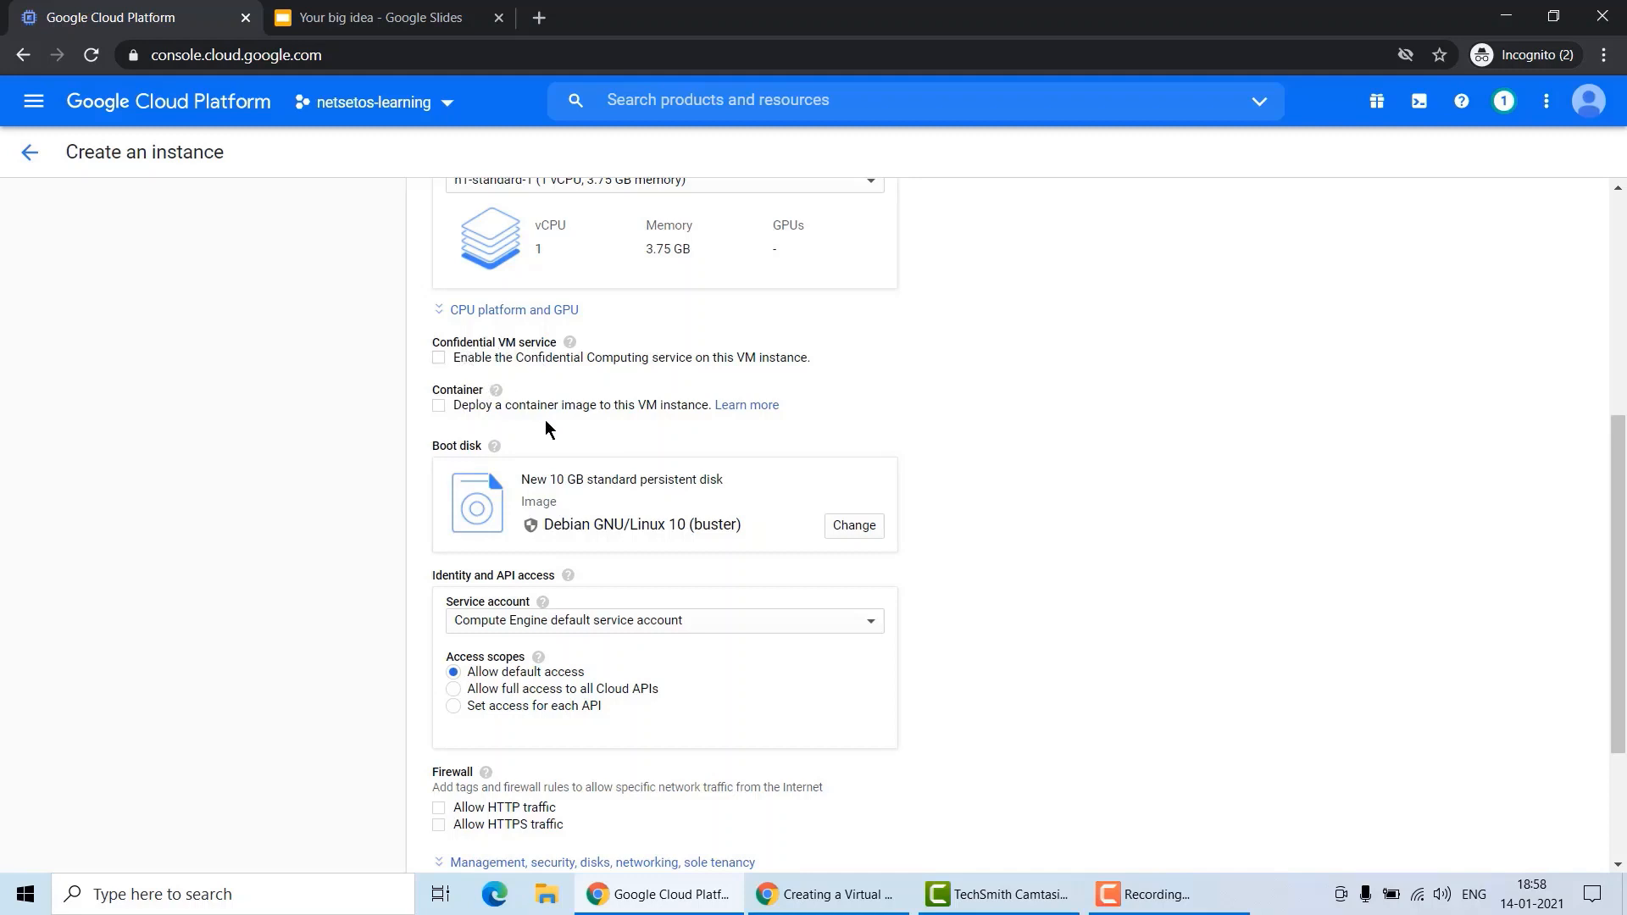
{"action": "scroll", "coordinate": [582, 394], "scroll_direction": "down", "scroll_amount": 1}
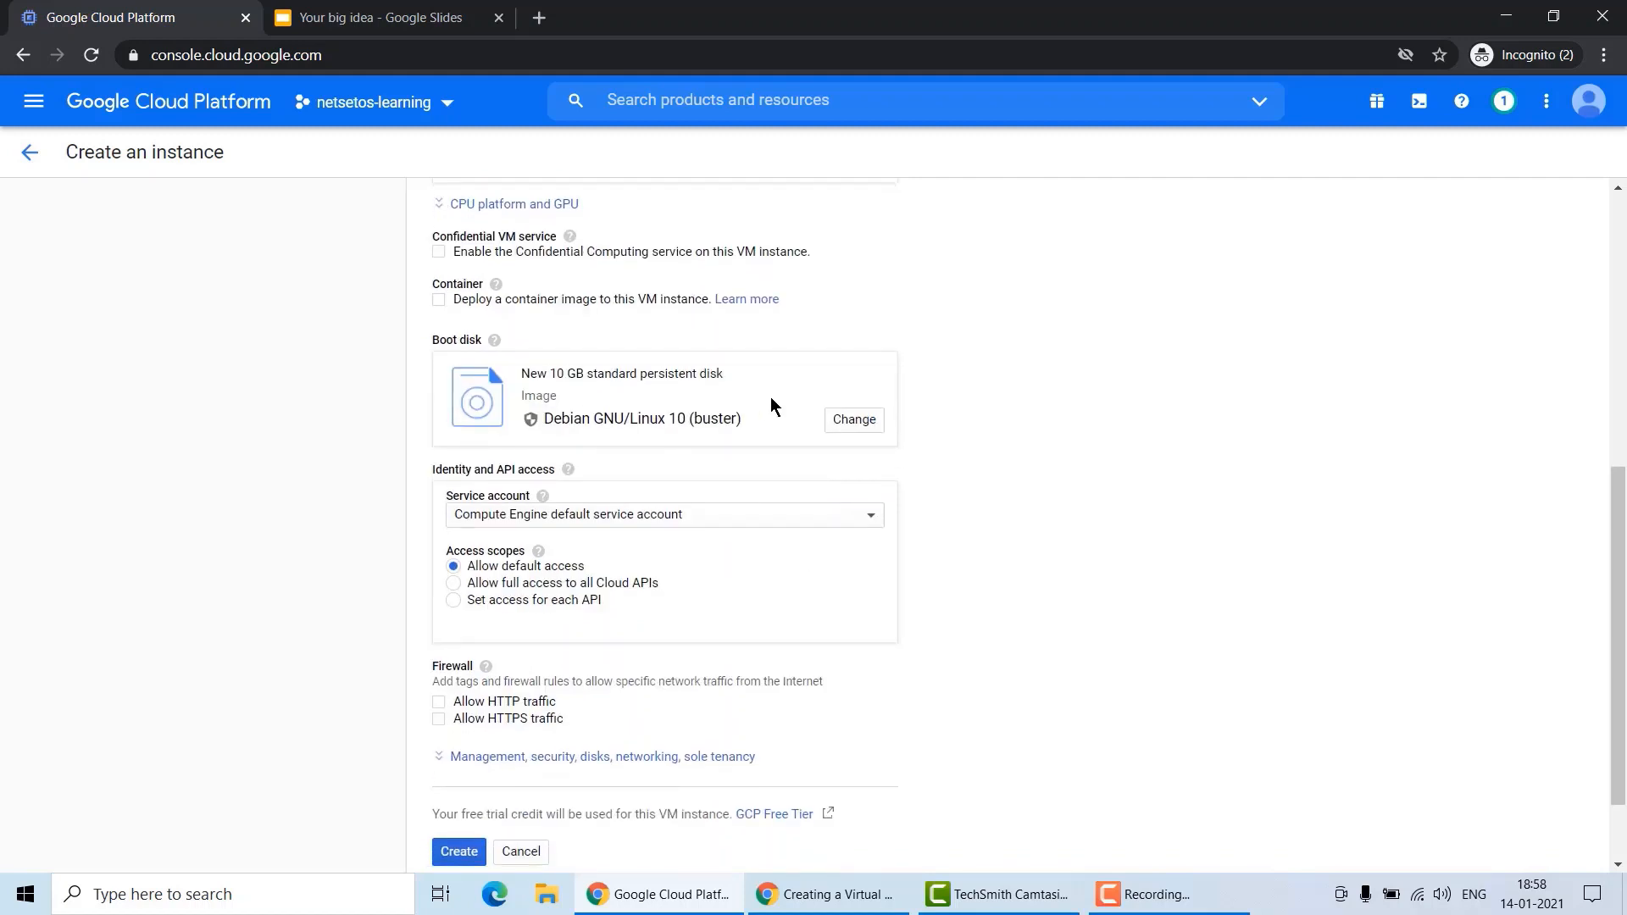
{"action": "left_click", "coordinate": [856, 420]}
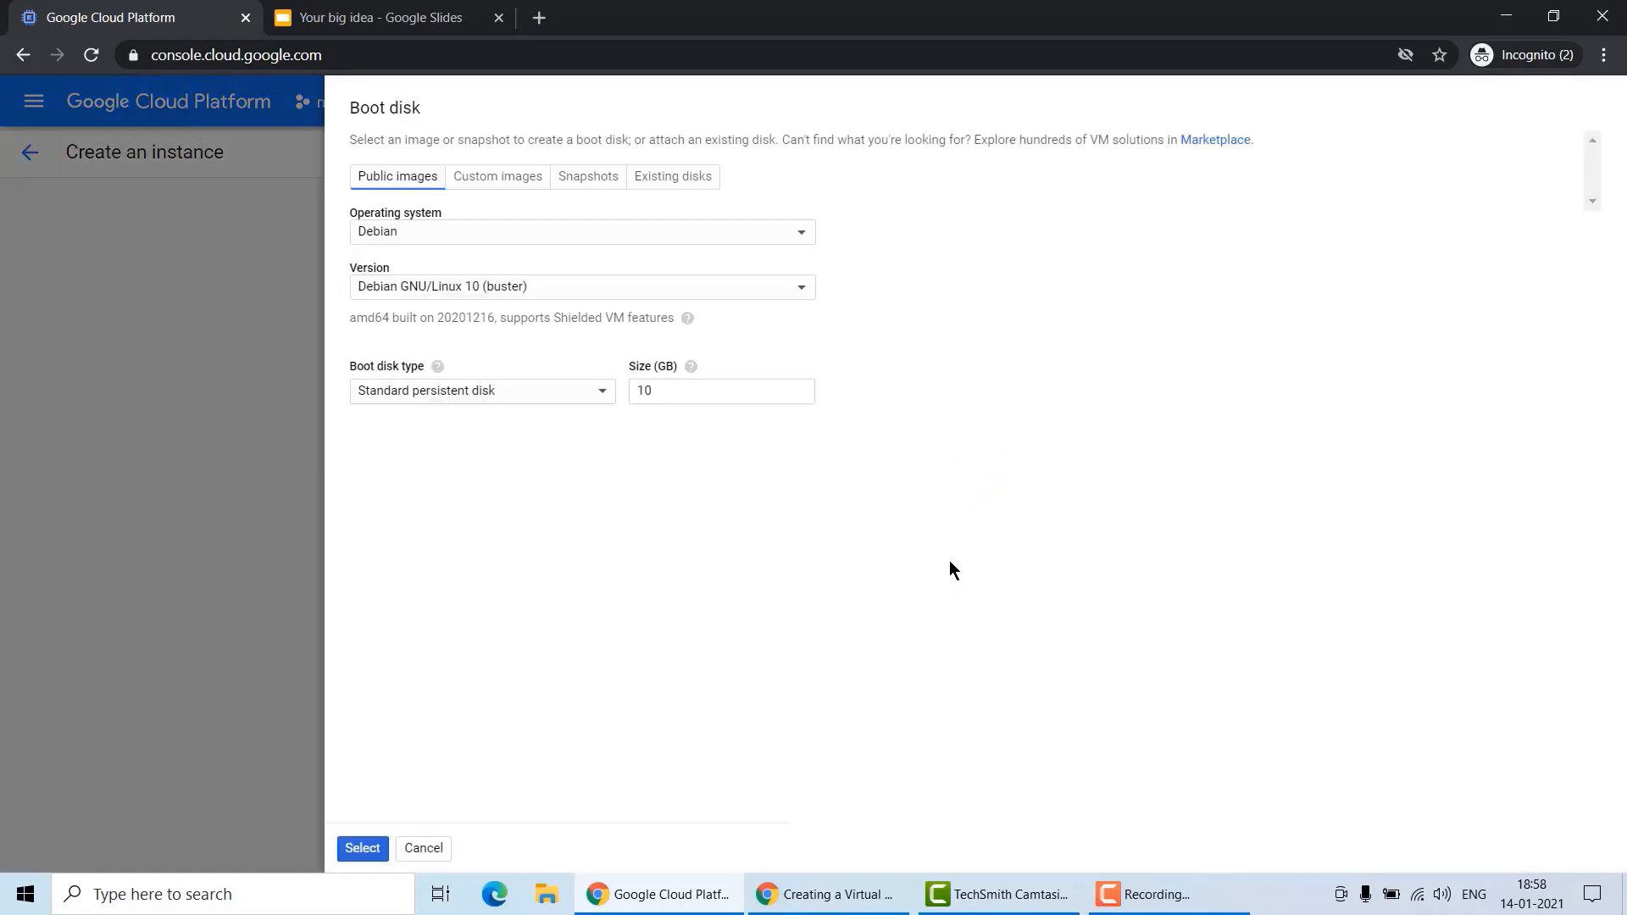
{"action": "left_click", "coordinate": [457, 236]}
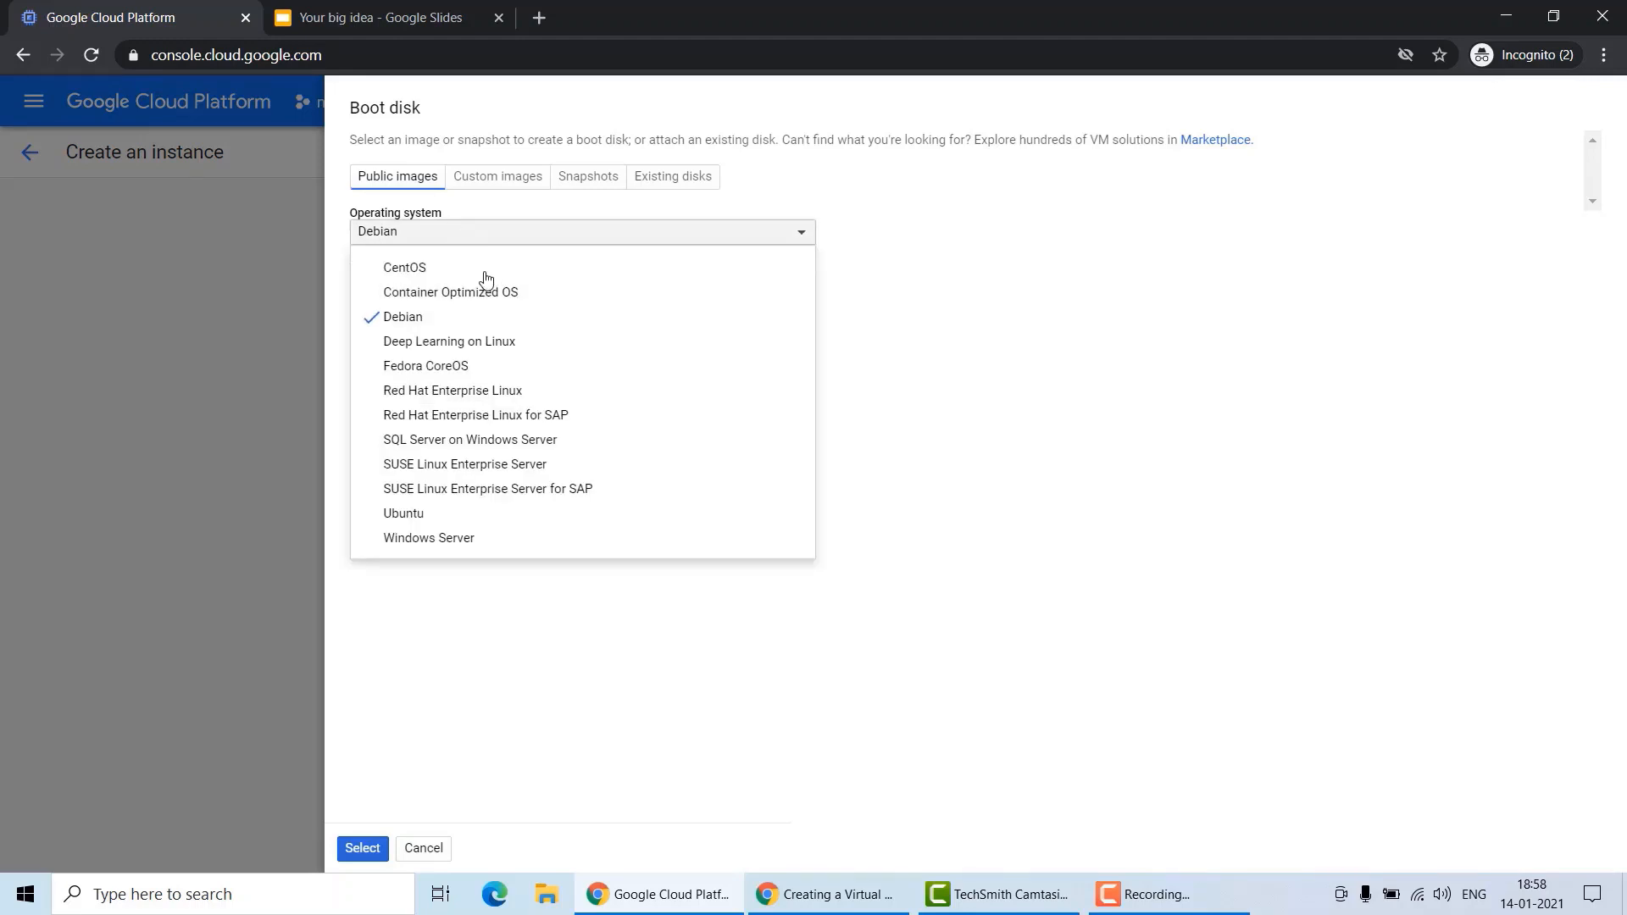
{"action": "left_click", "coordinate": [501, 512]}
{"action": "left_click", "coordinate": [523, 234]}
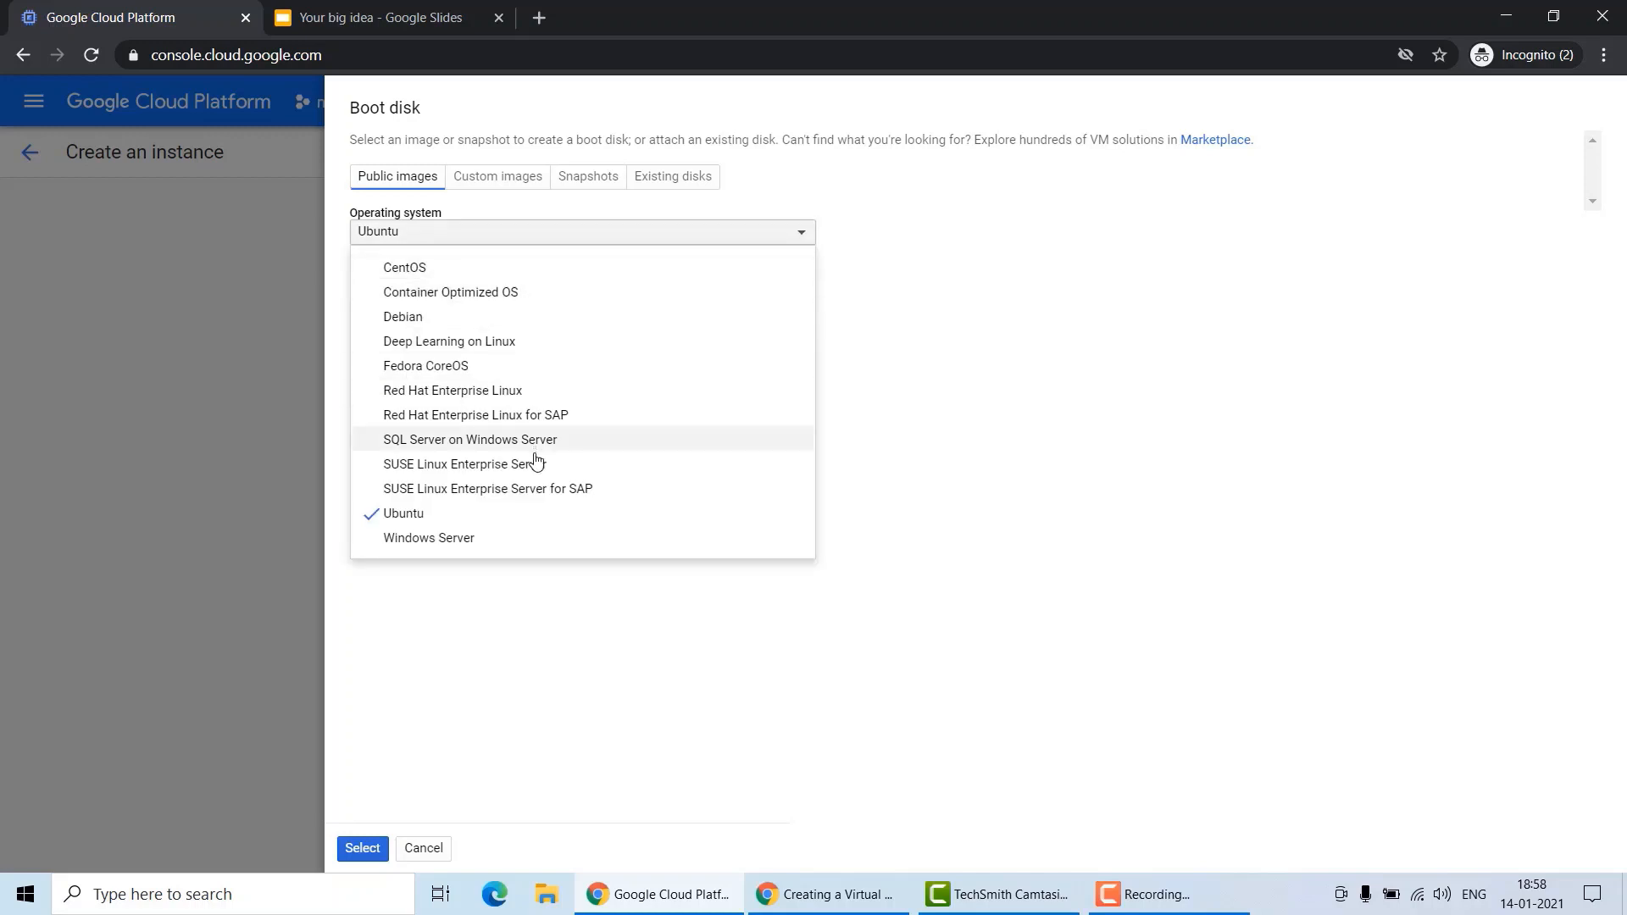
{"action": "left_click", "coordinate": [502, 549]}
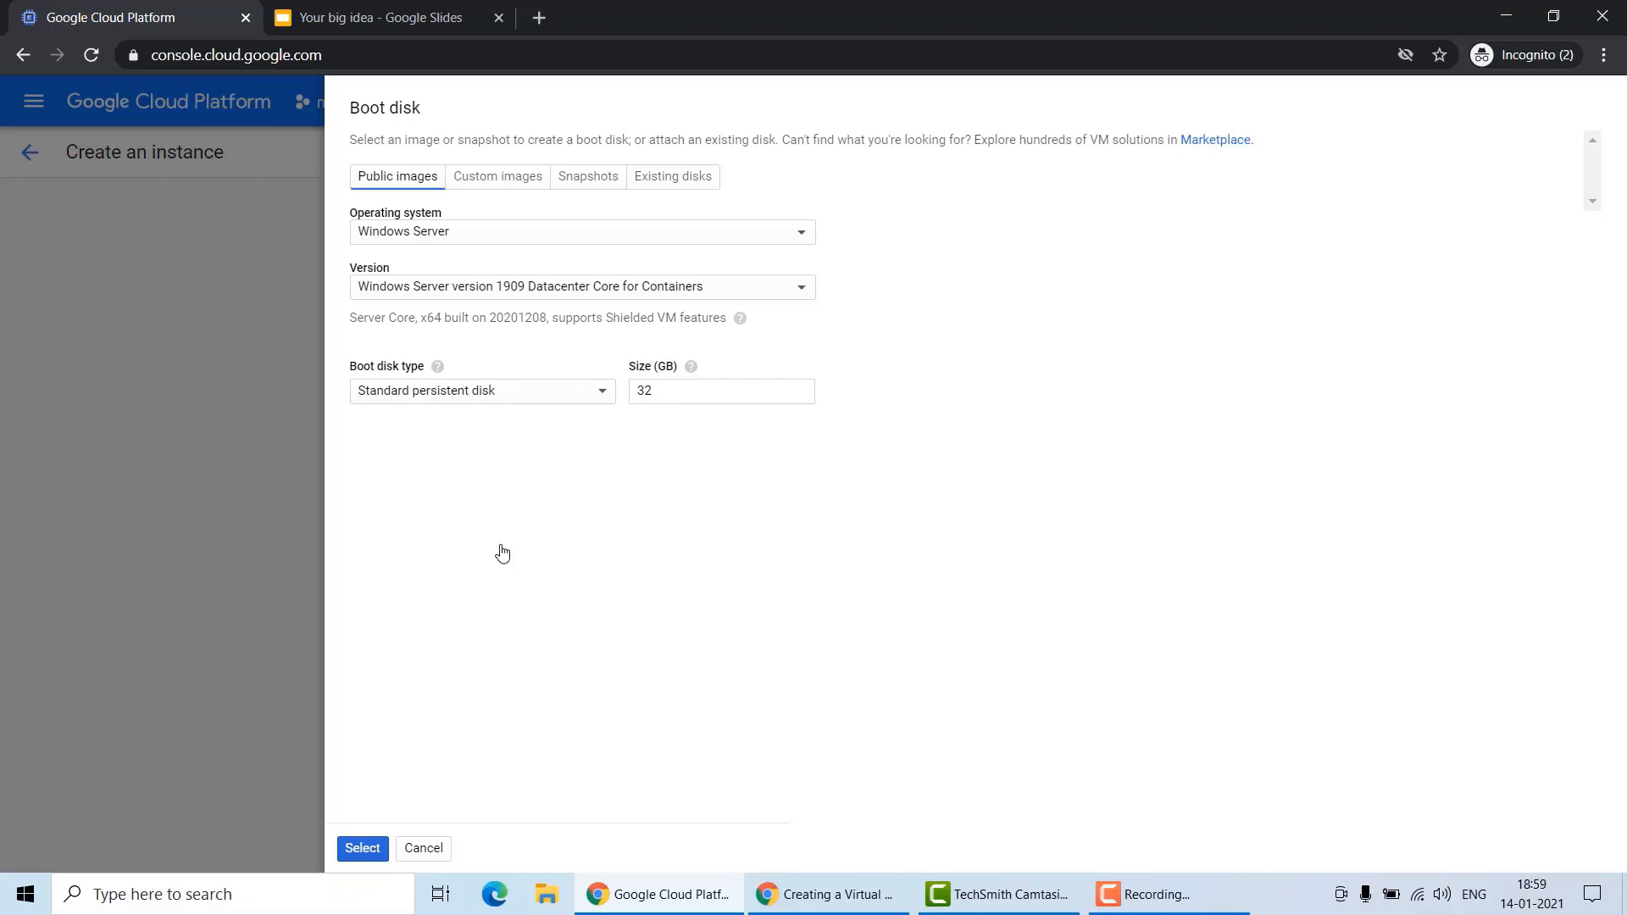
{"action": "left_click", "coordinate": [425, 848]}
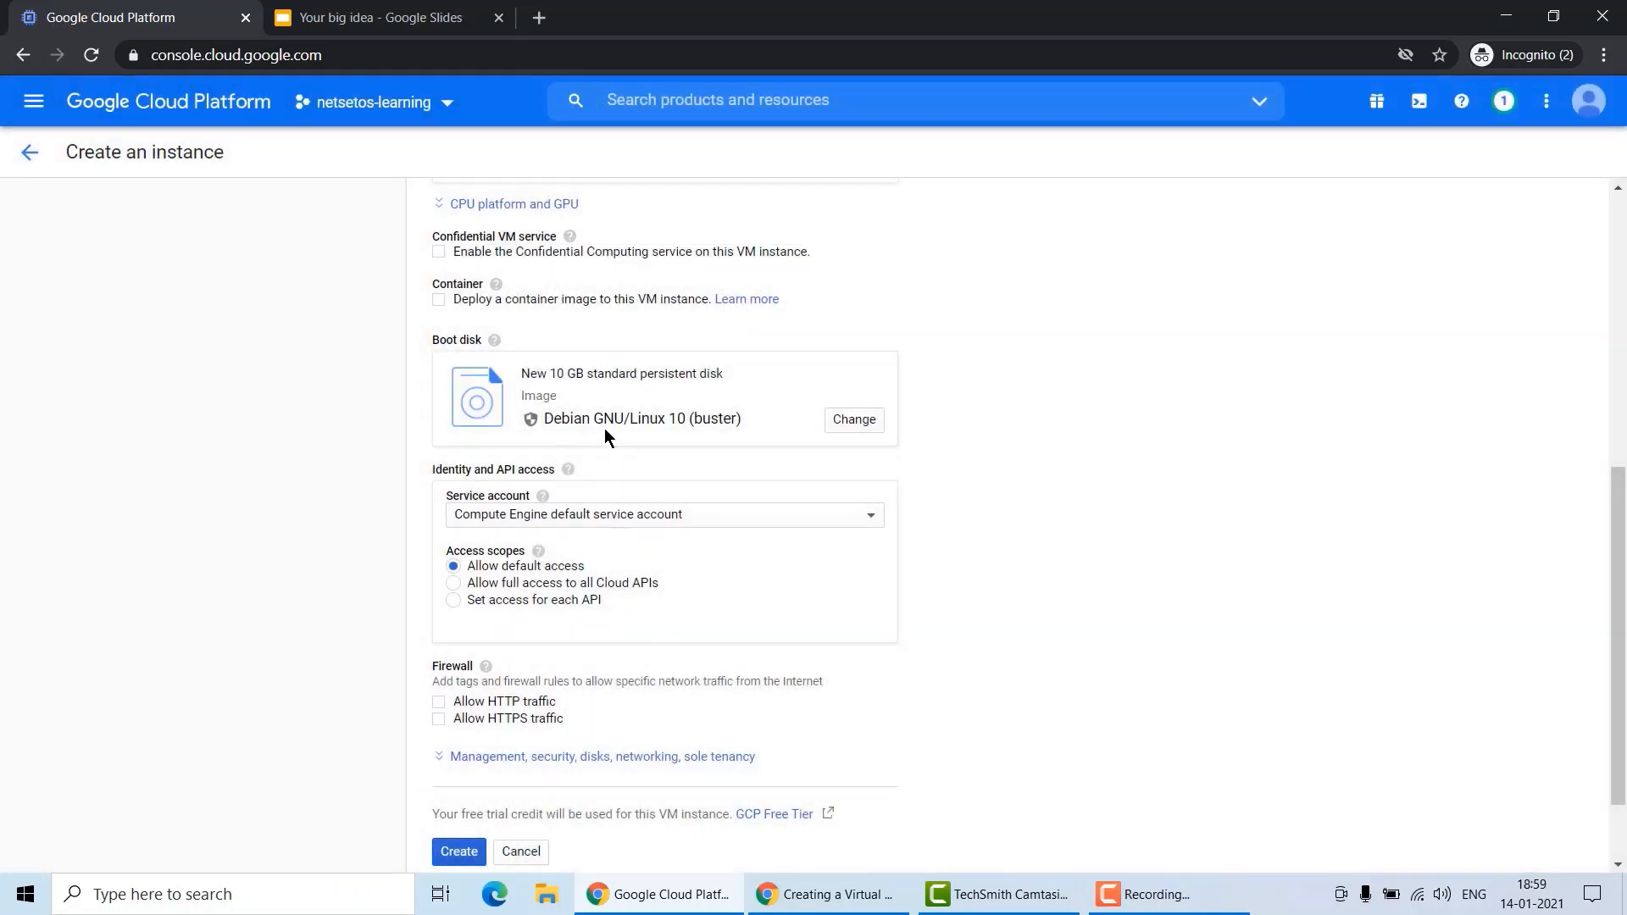
Allow HTTP and HTTPS traffic in the firewall settings and create the instance.
{"action": "scroll", "coordinate": [686, 429], "scroll_direction": "down", "scroll_amount": 2}
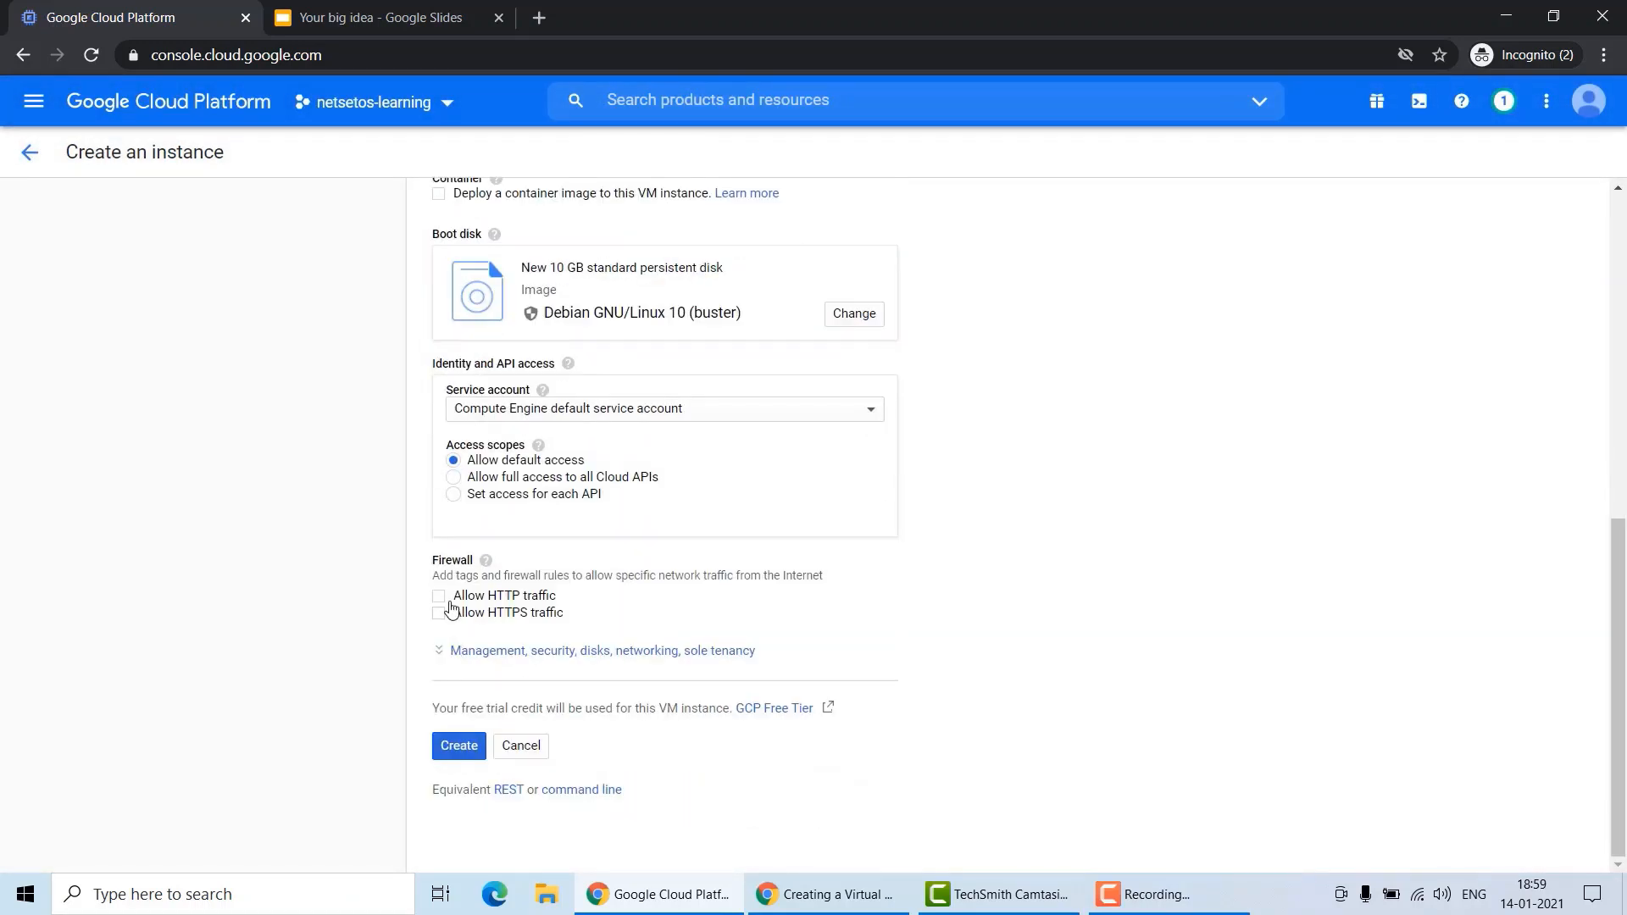
{"action": "left_click", "coordinate": [441, 599]}
{"action": "left_click", "coordinate": [443, 615]}
{"action": "left_click", "coordinate": [461, 746]}
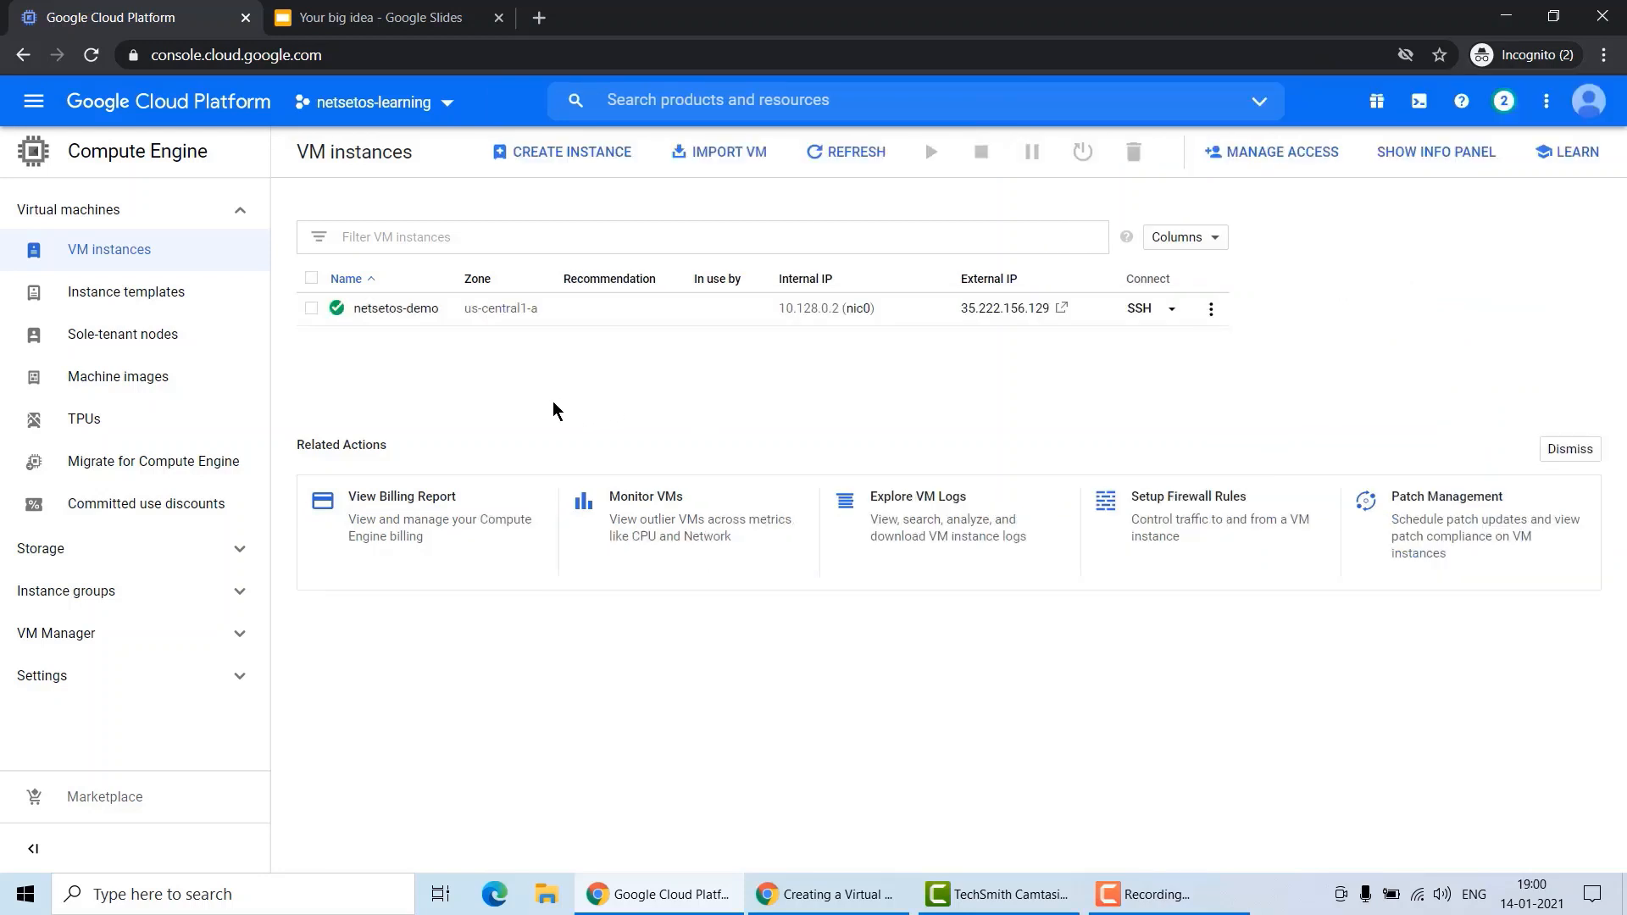
Open an SSH session to the netsetos-demo instance and maximize its window.
{"action": "mouse_move", "coordinate": [336, 320]}
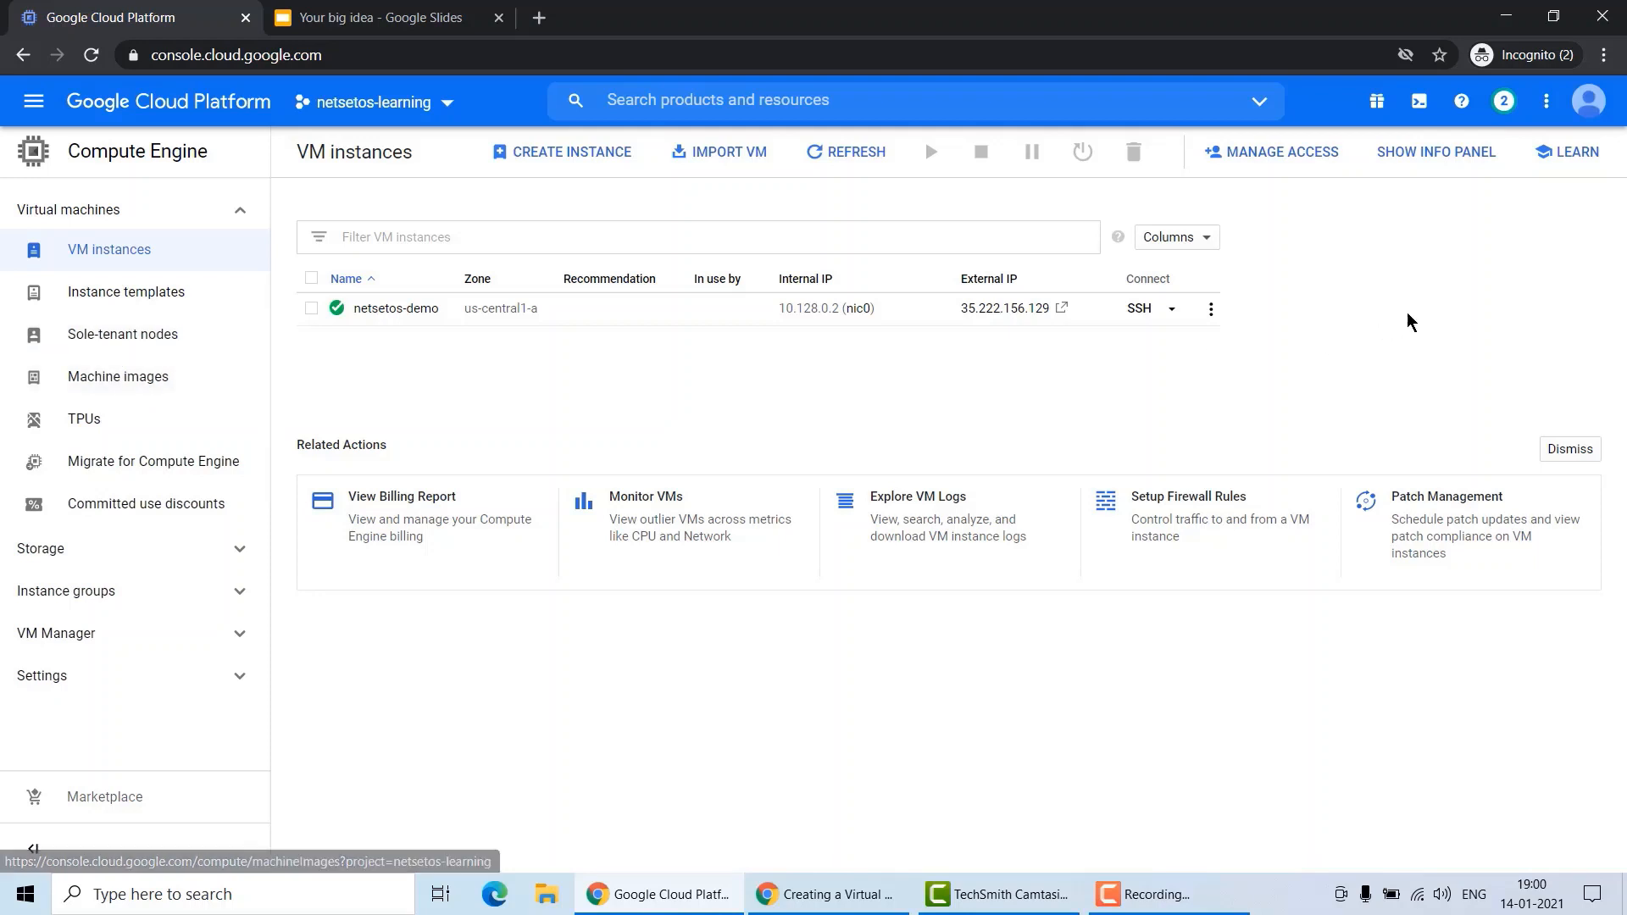
{"action": "left_click", "coordinate": [1144, 310]}
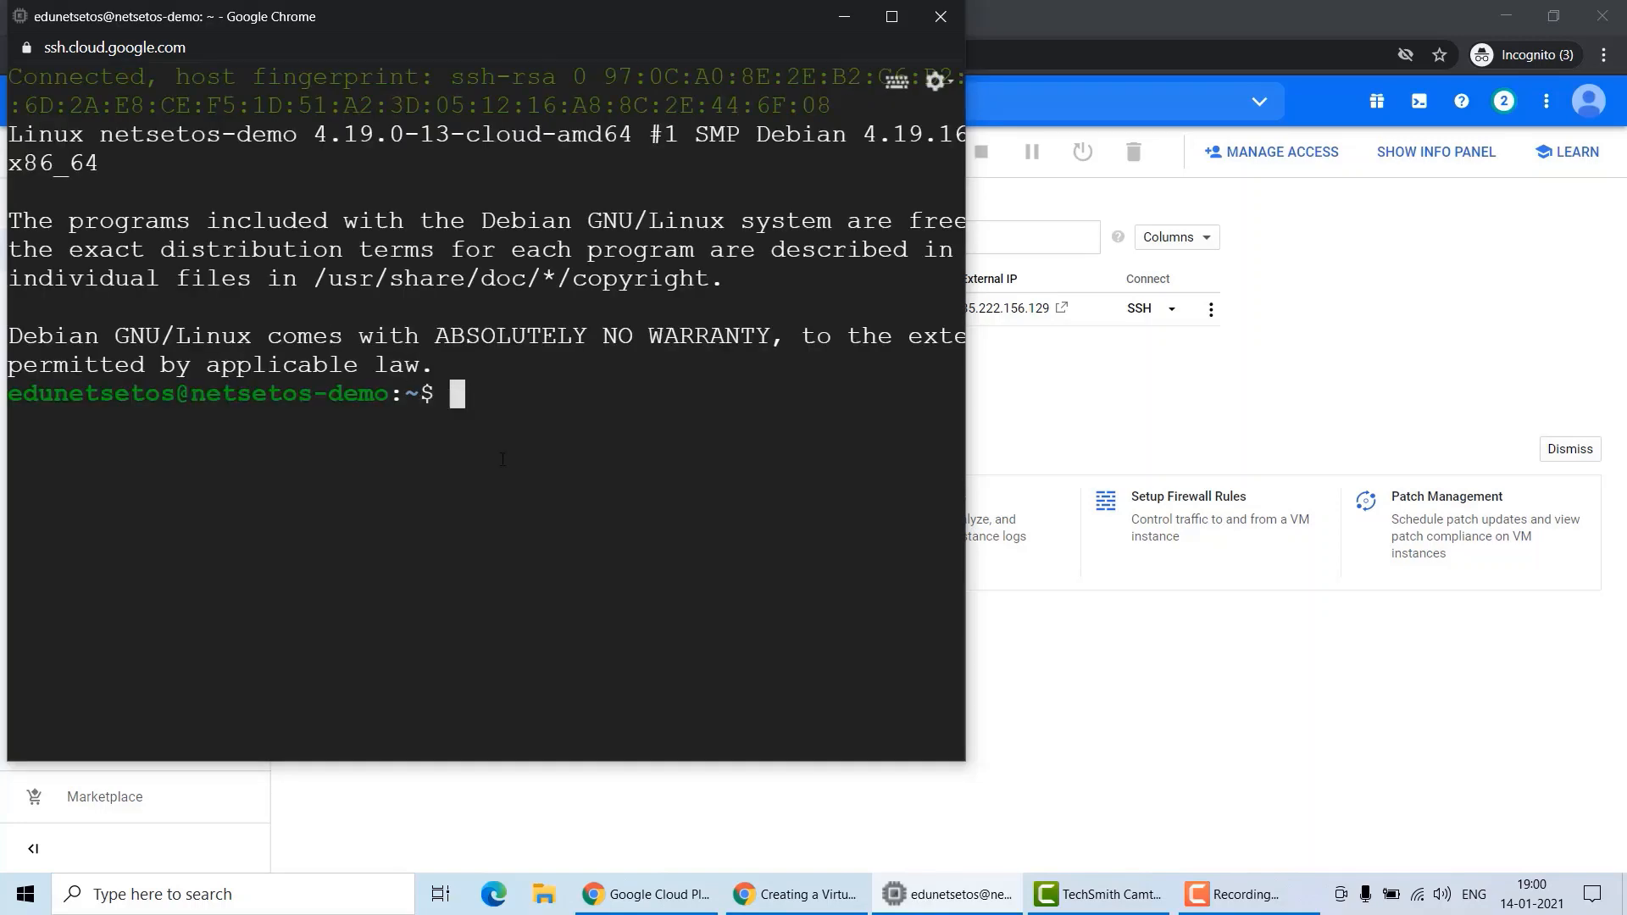
{"action": "left_click", "coordinate": [892, 16]}
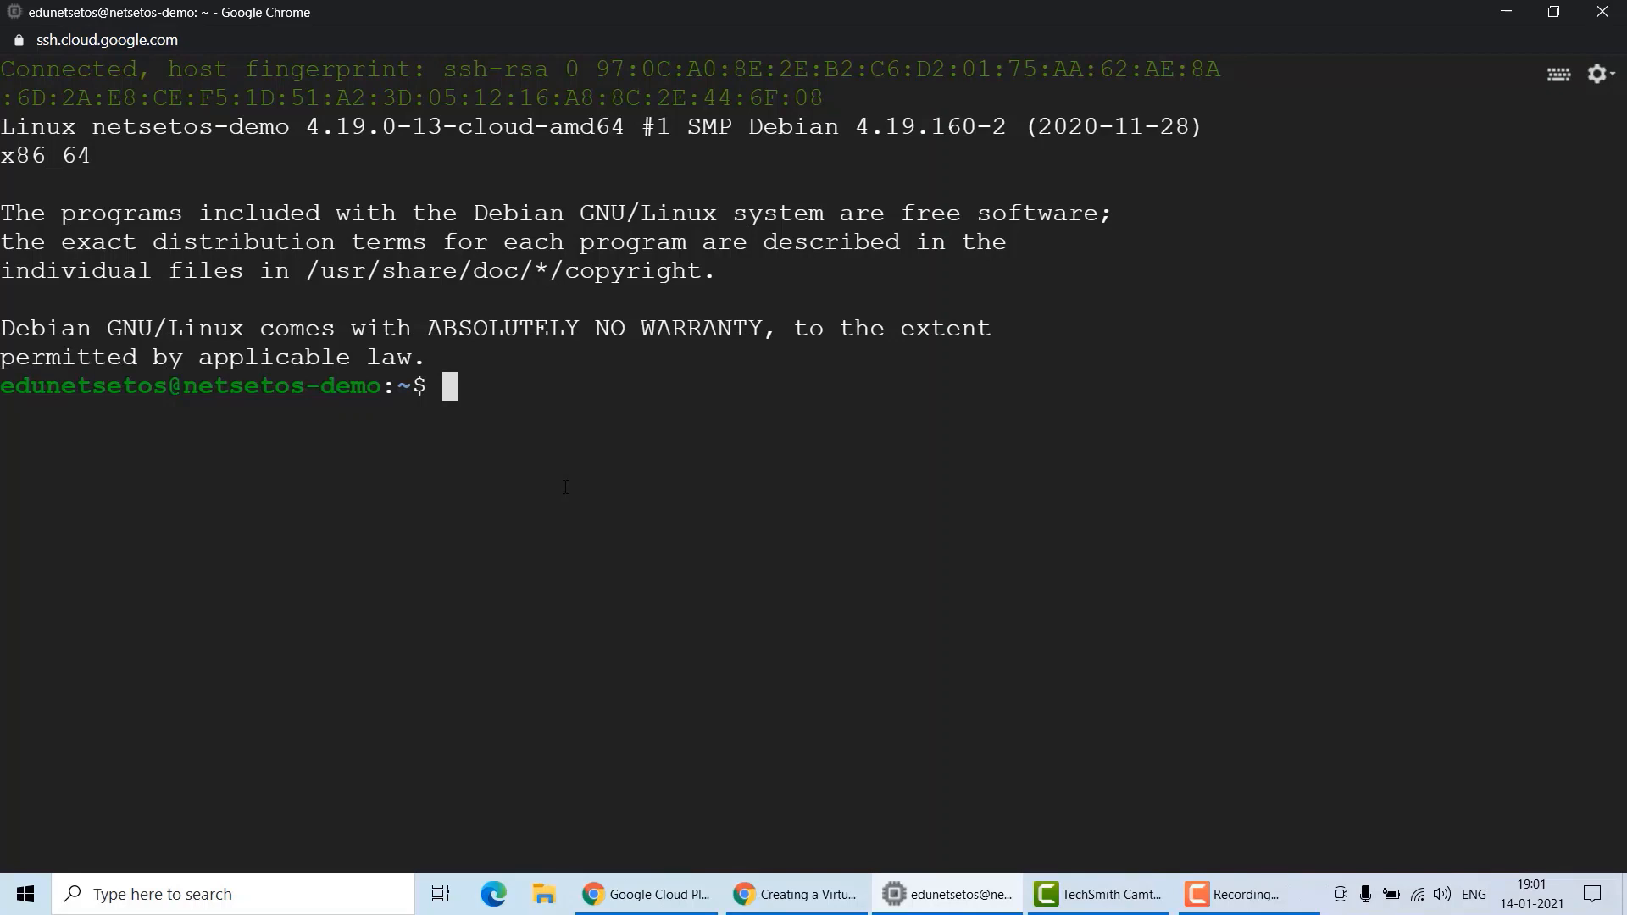
Switch to the root shell with sudo su -.
{"action": "type", "text": "sudo su -"}
{"action": "key", "text": "Return"}
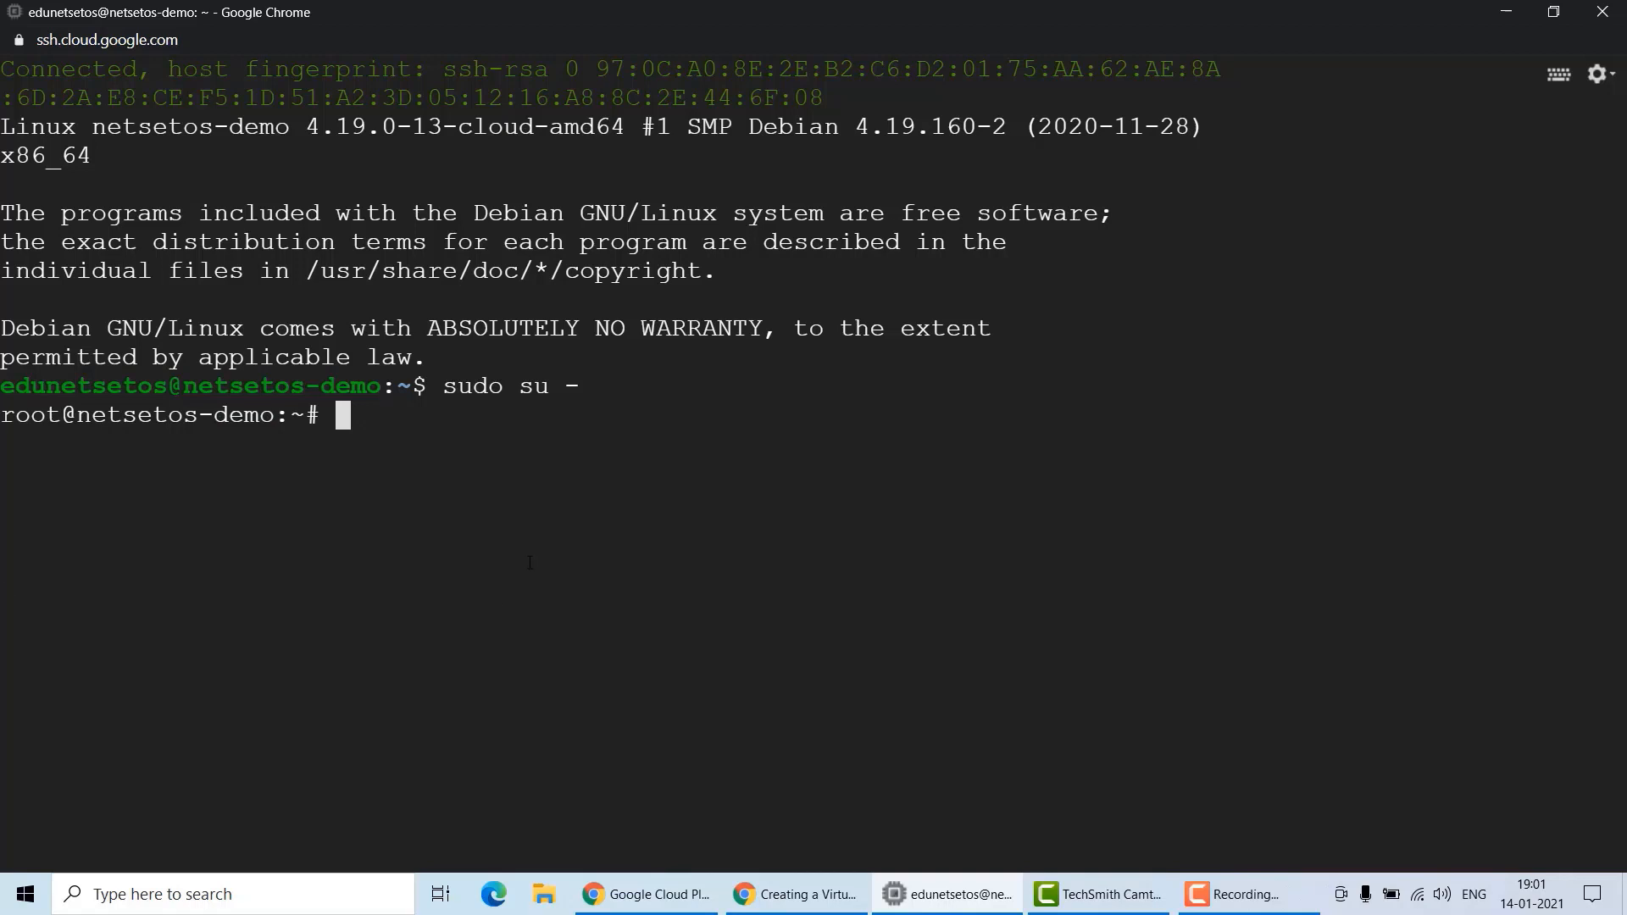
Refresh the package lists with apt-get update, then clear the terminal.
{"action": "type", "text": "apt"}
{"action": "key", "text": "BackSpace"}
{"action": "type", "text": "-get "}
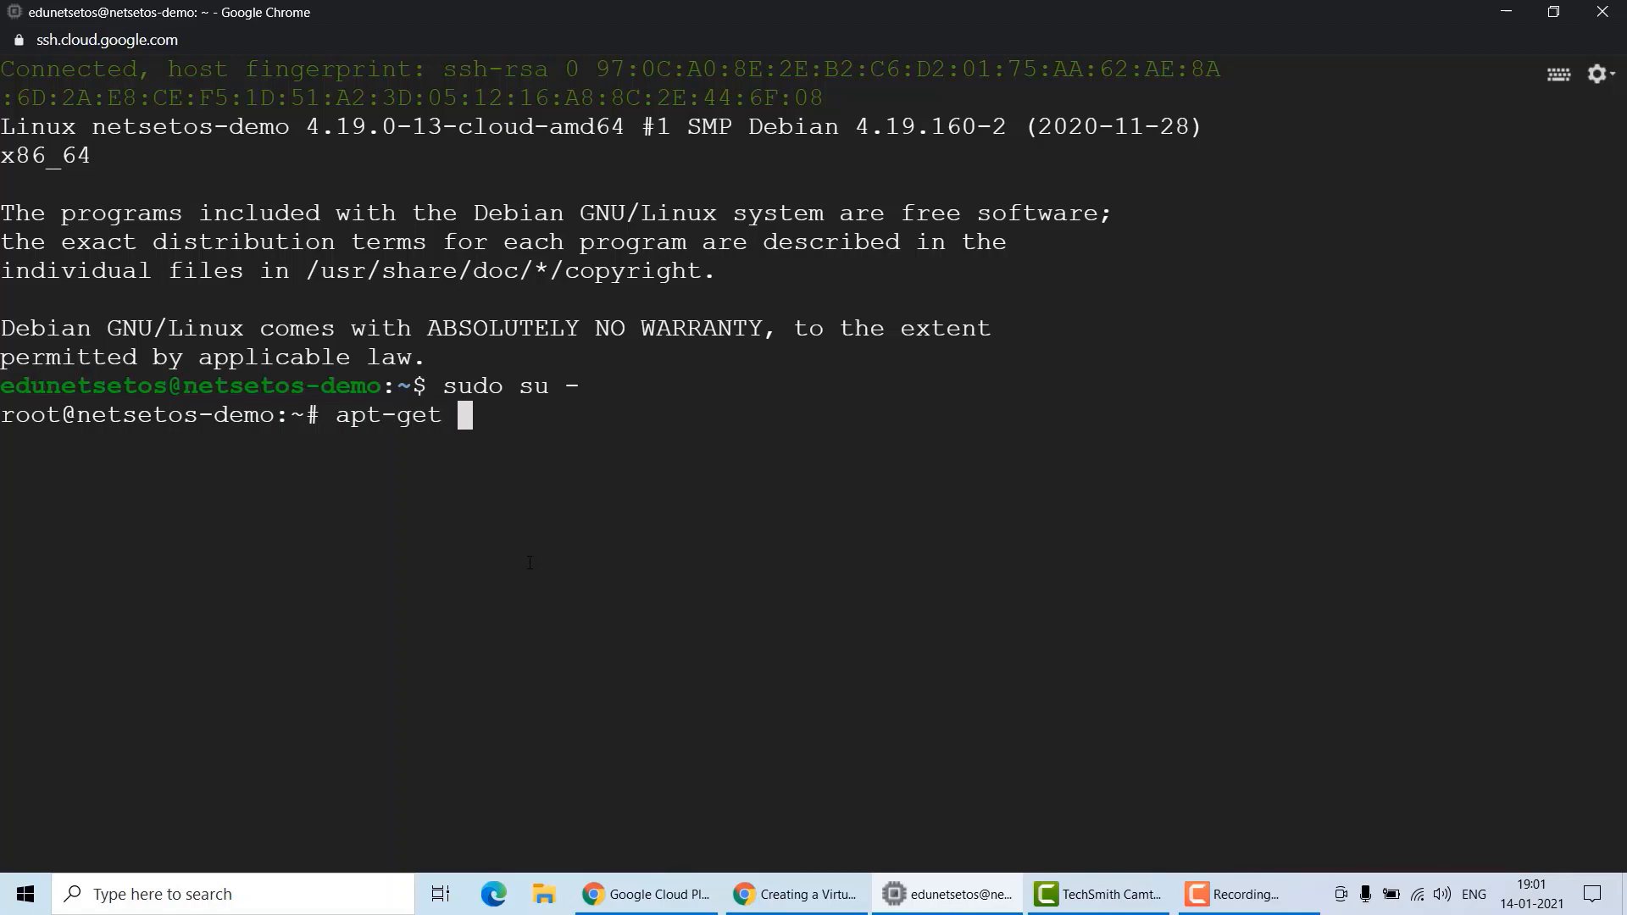
{"action": "type", "text": "update"}
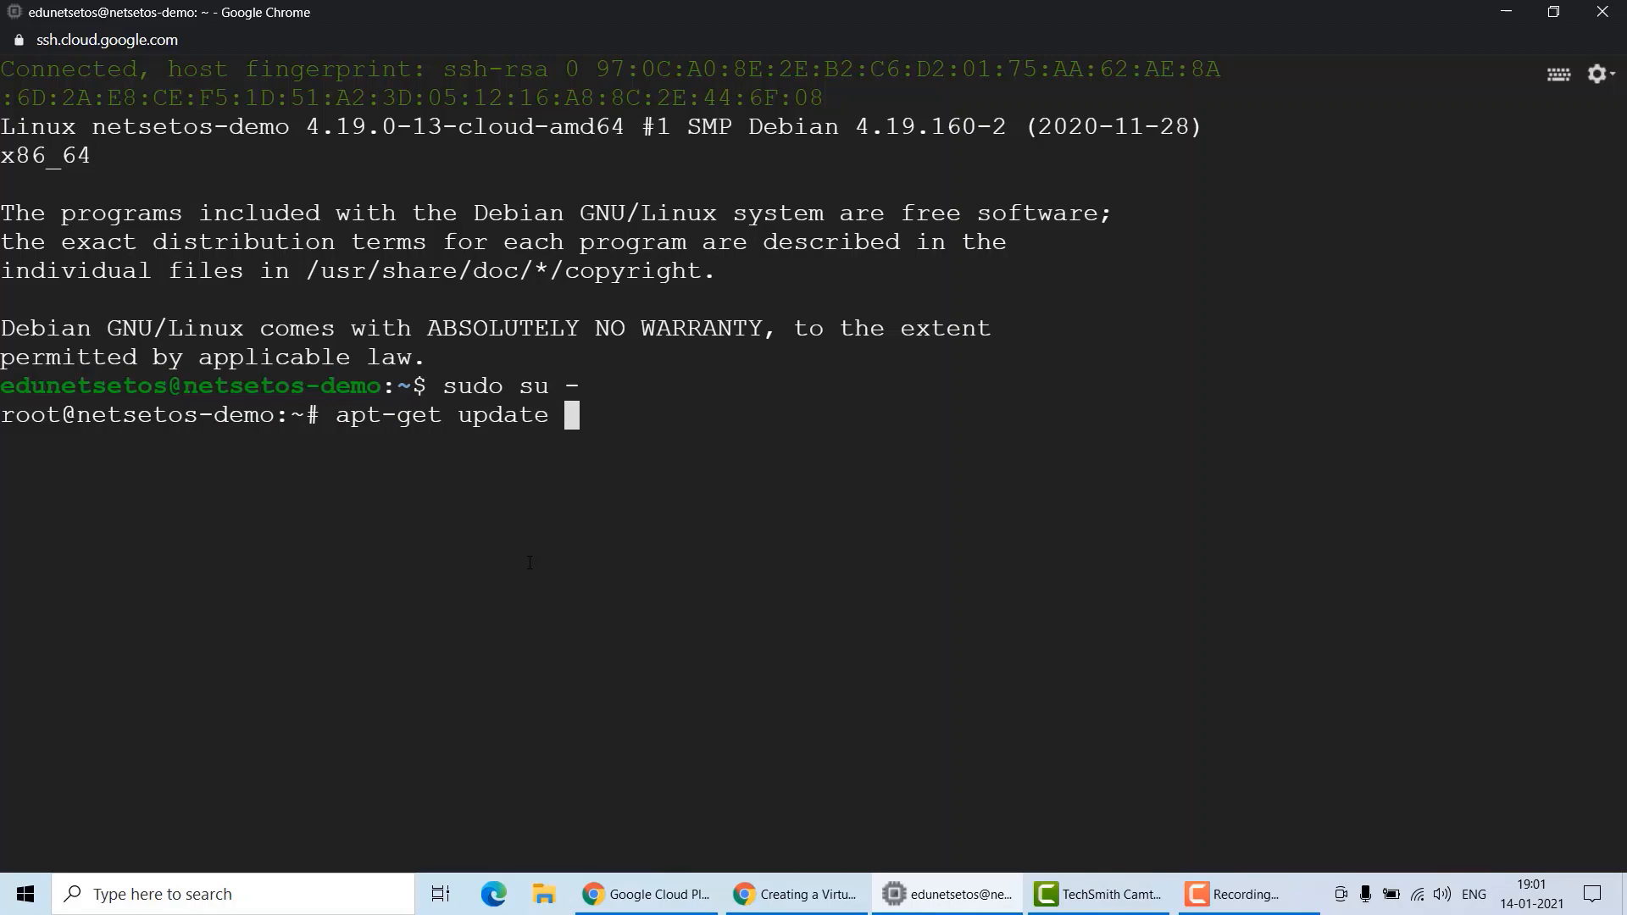
{"action": "key", "text": "Return"}
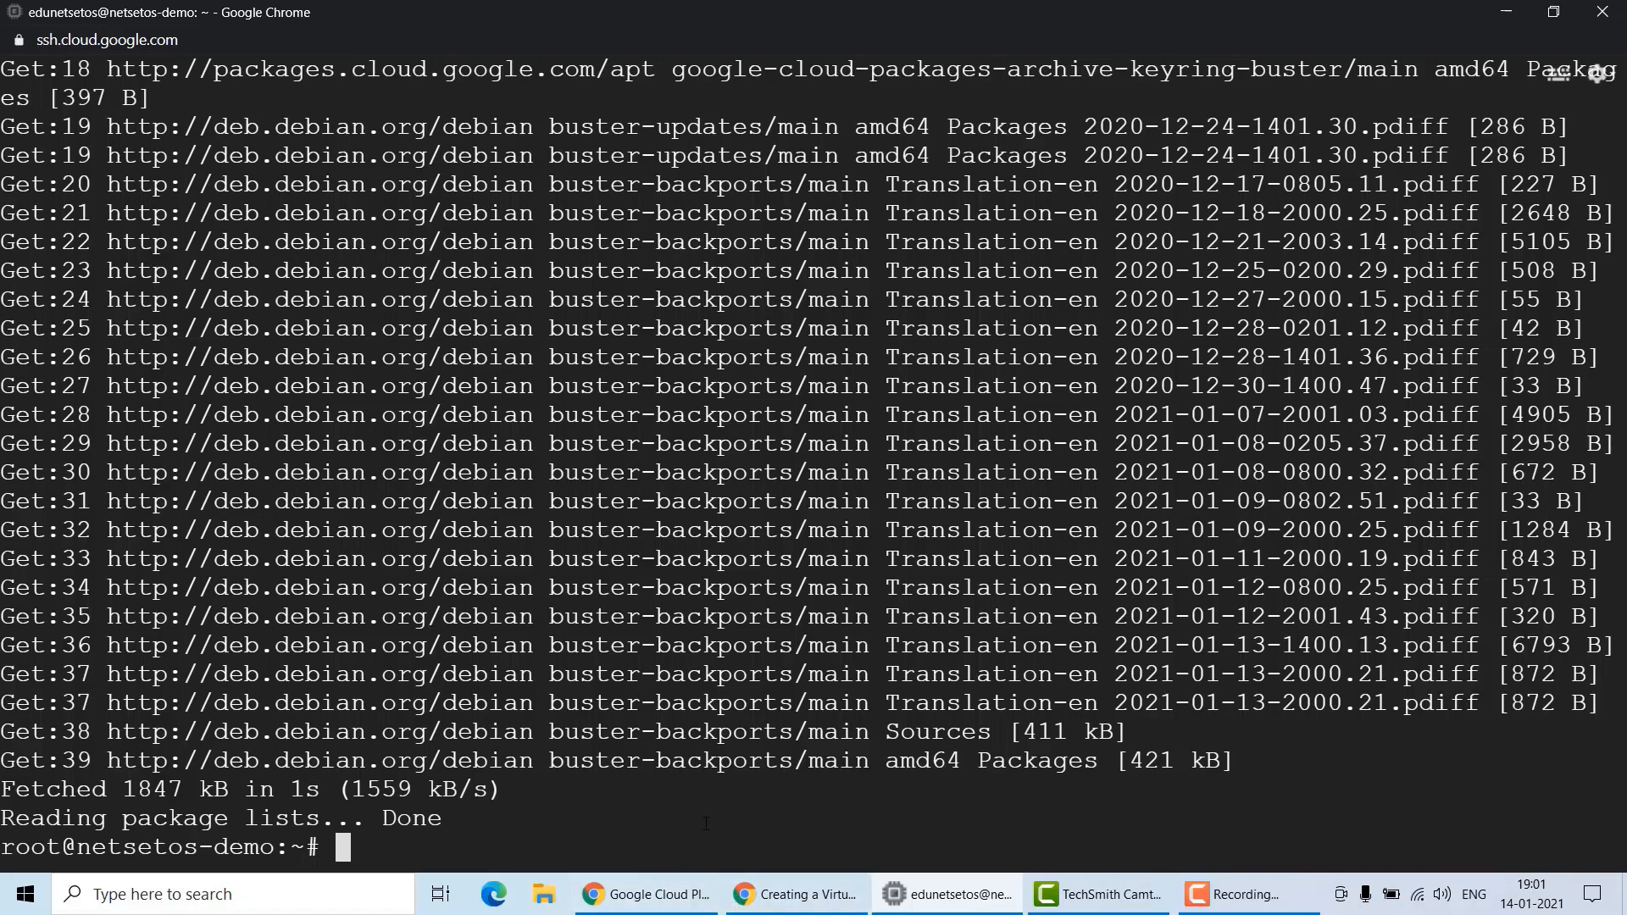
{"action": "type", "text": "clear"}
{"action": "key", "text": "Return"}
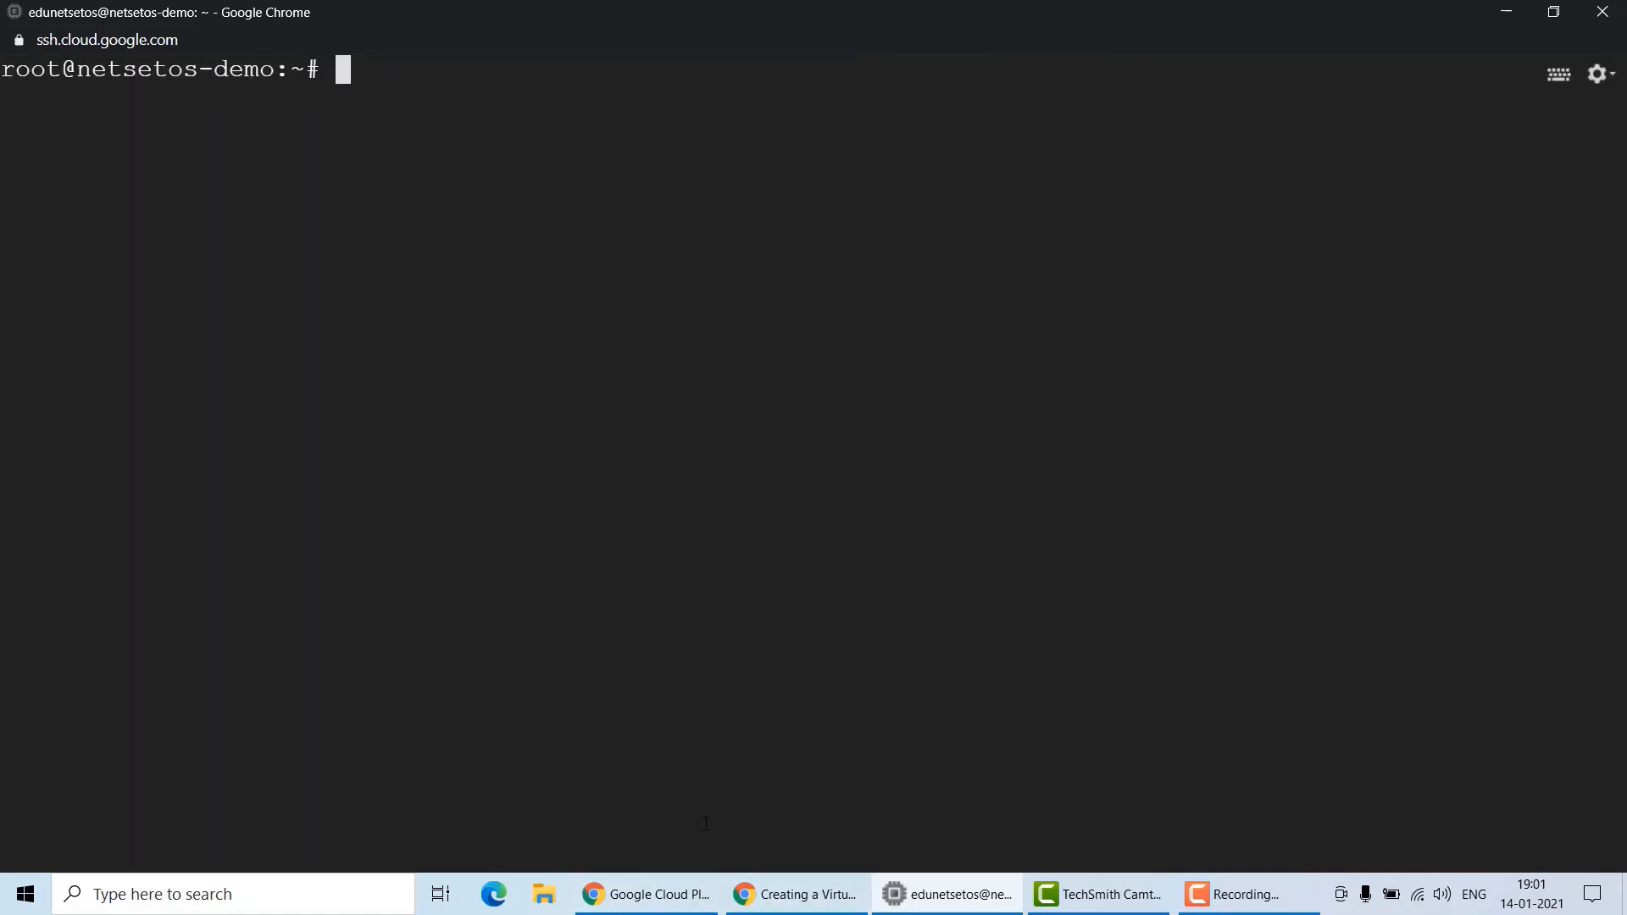
Install nginx on the instance with apt-get install nginx -y.
{"action": "type", "text": "apt"}
{"action": "key", "text": "BackSpace"}
{"action": "type", "text": "-get"}
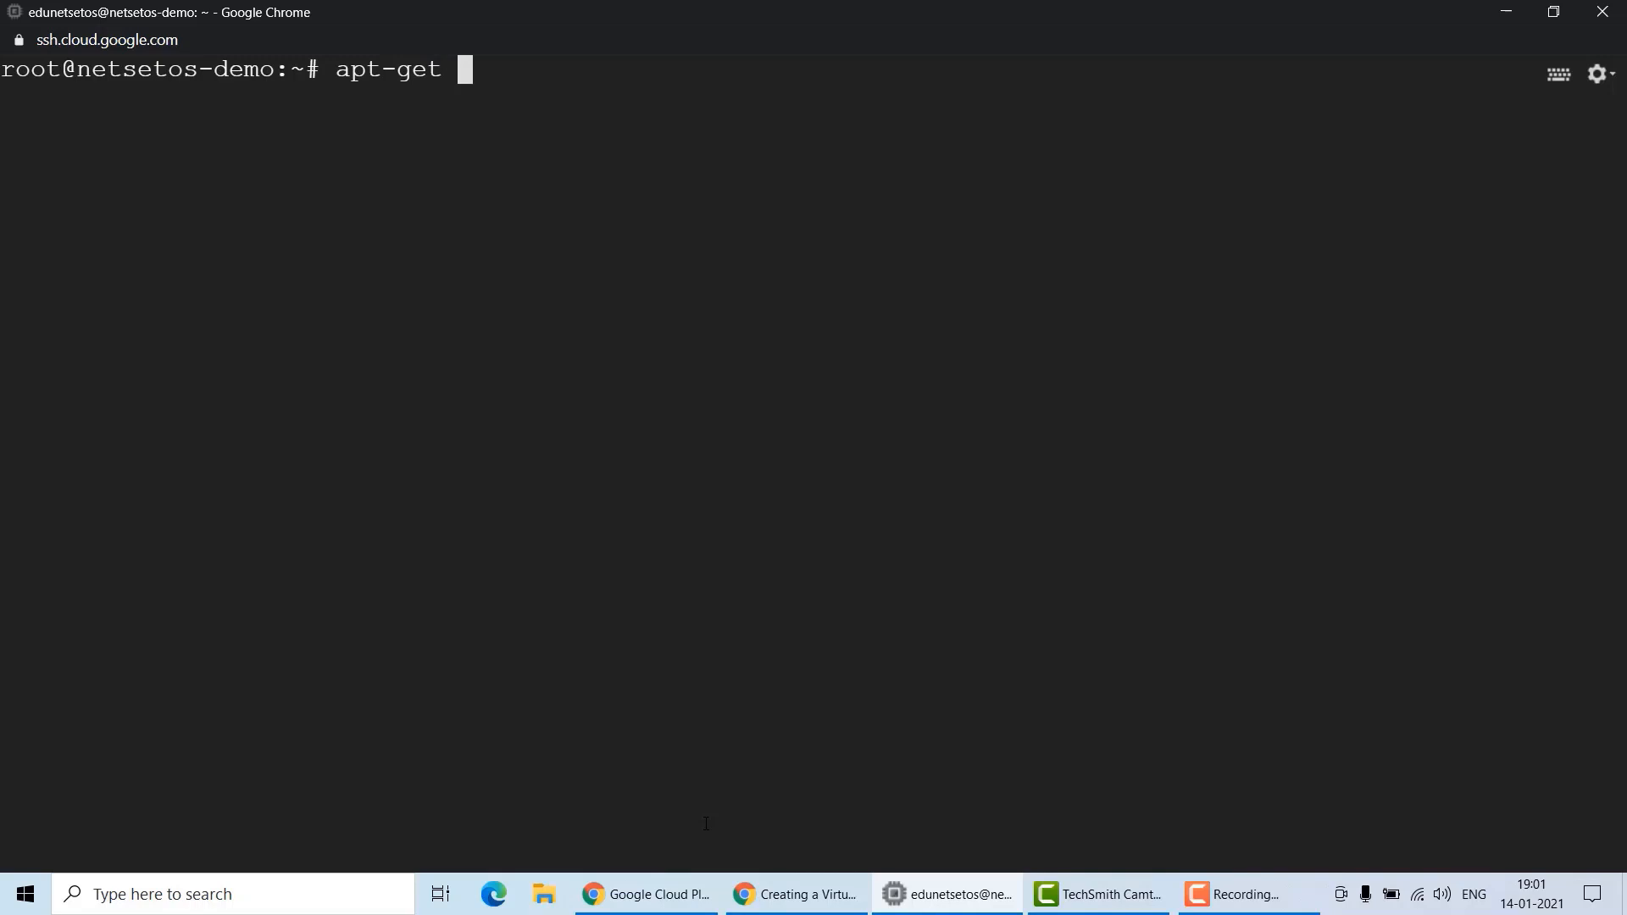
{"action": "type", "text": " install"}
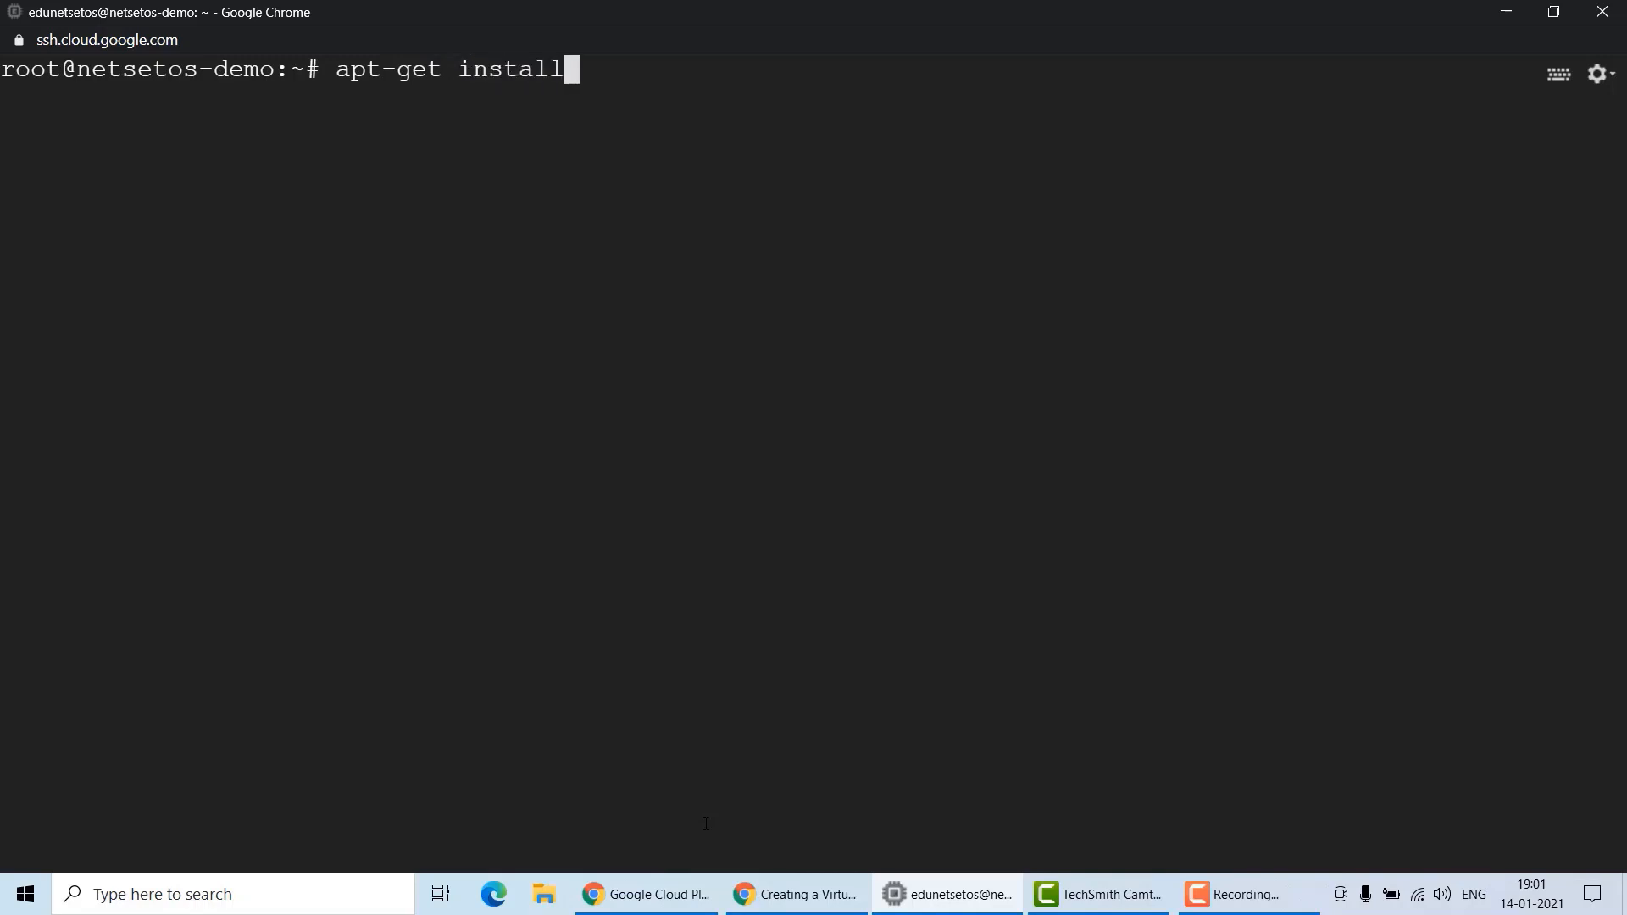
{"action": "type", "text": " nginx -y"}
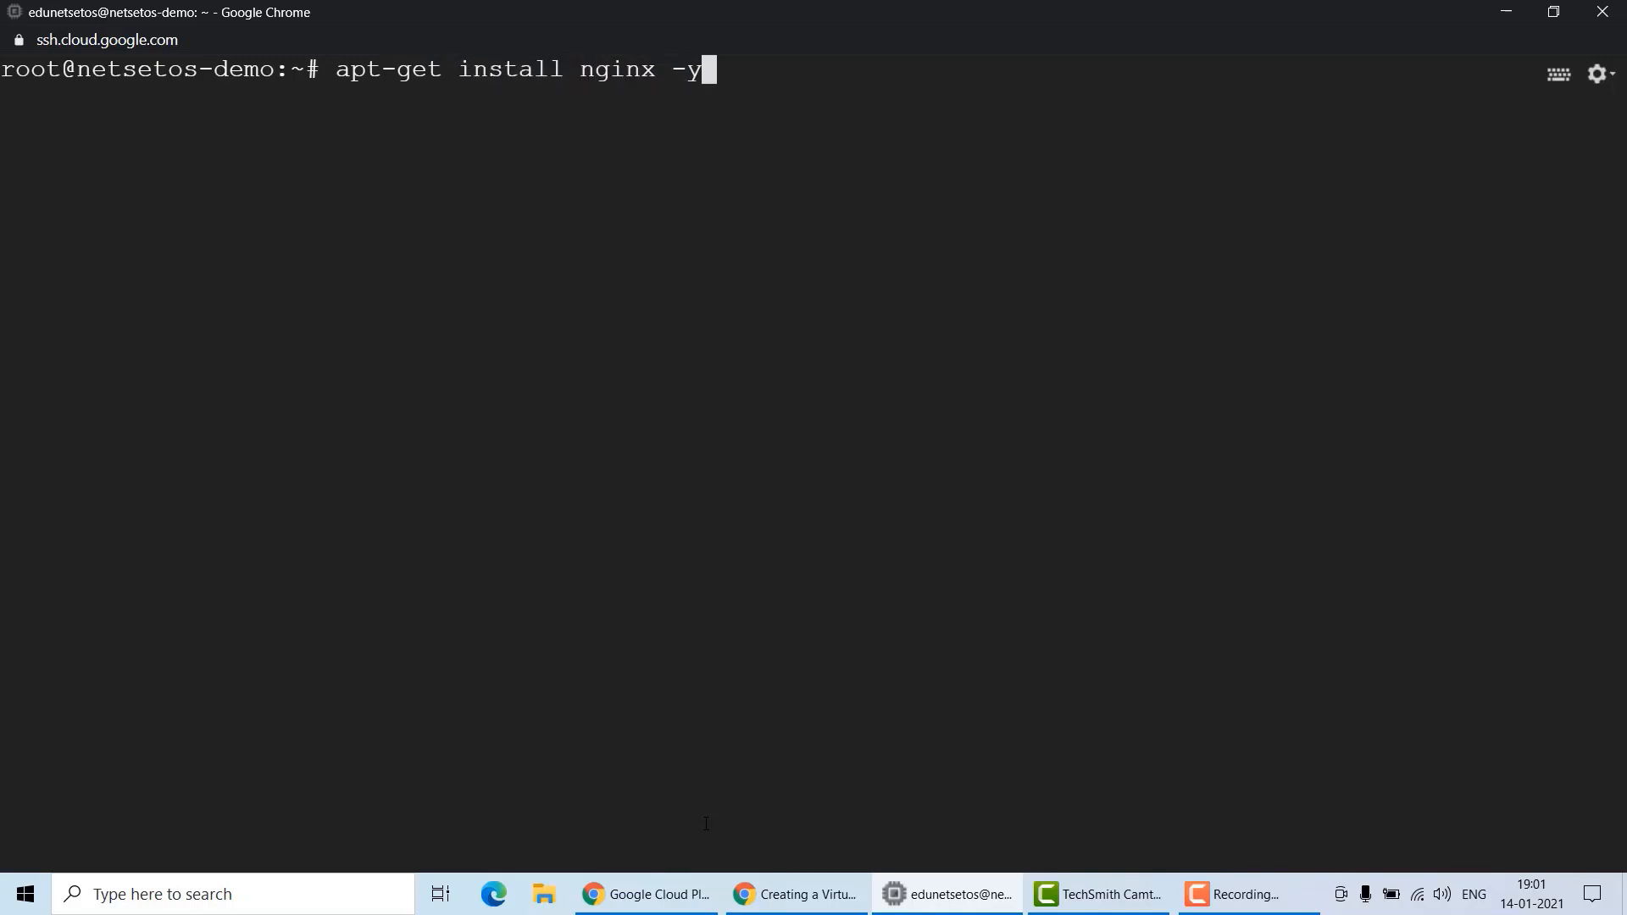
{"action": "key", "text": "Return"}
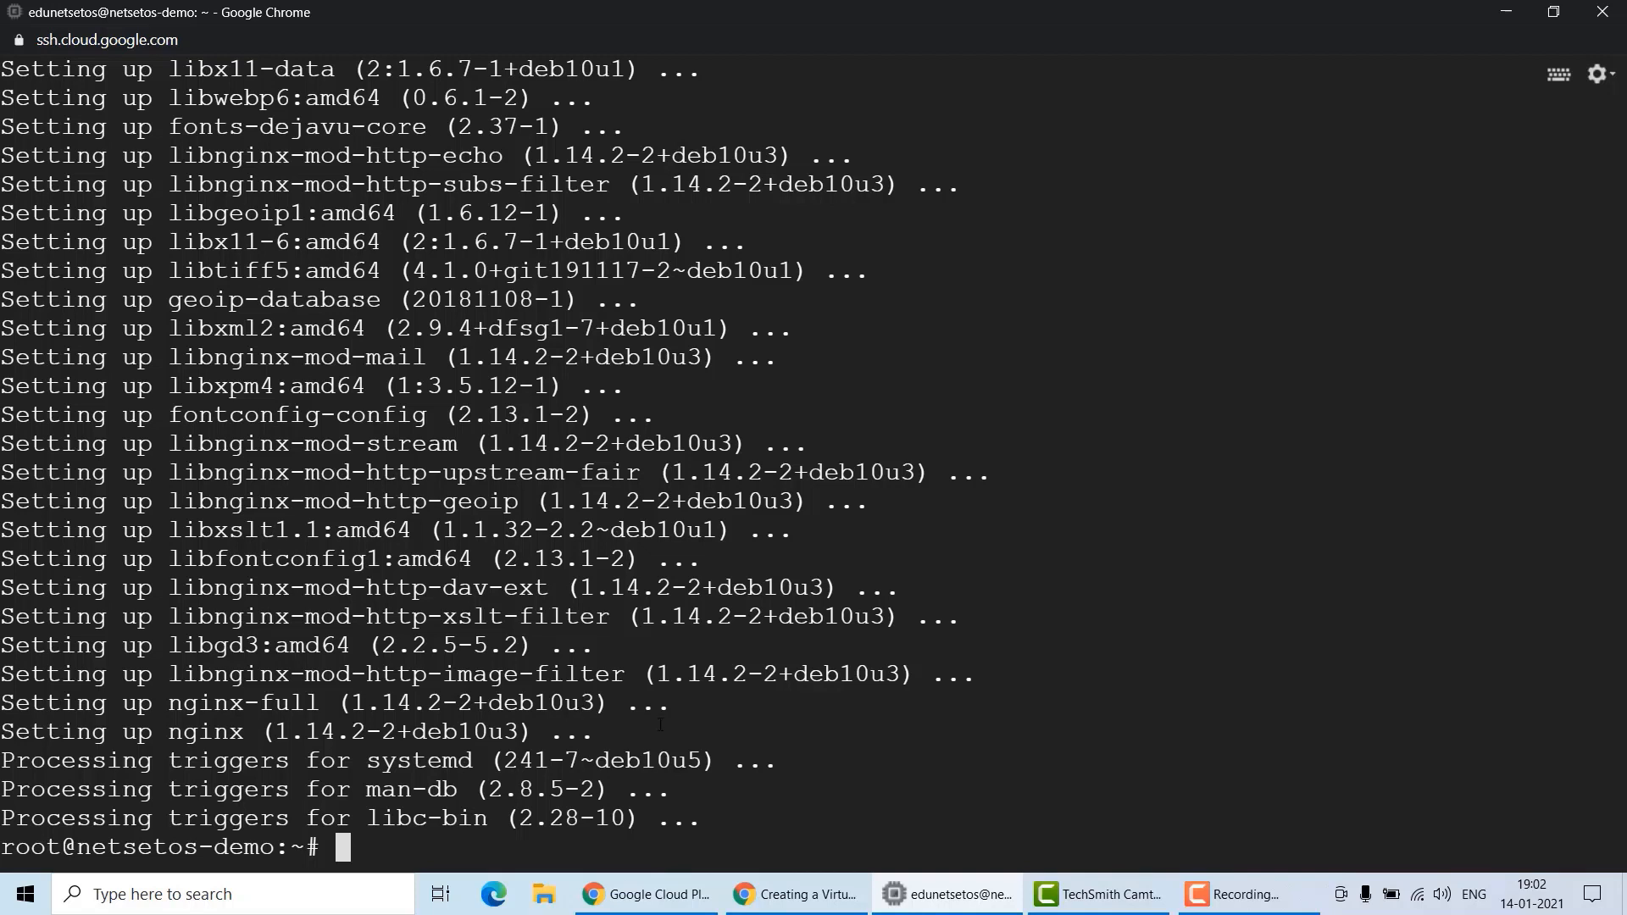
List the running nginx processes with ps auwx | grep nginx.
{"action": "type", "text": "ps auwx "}
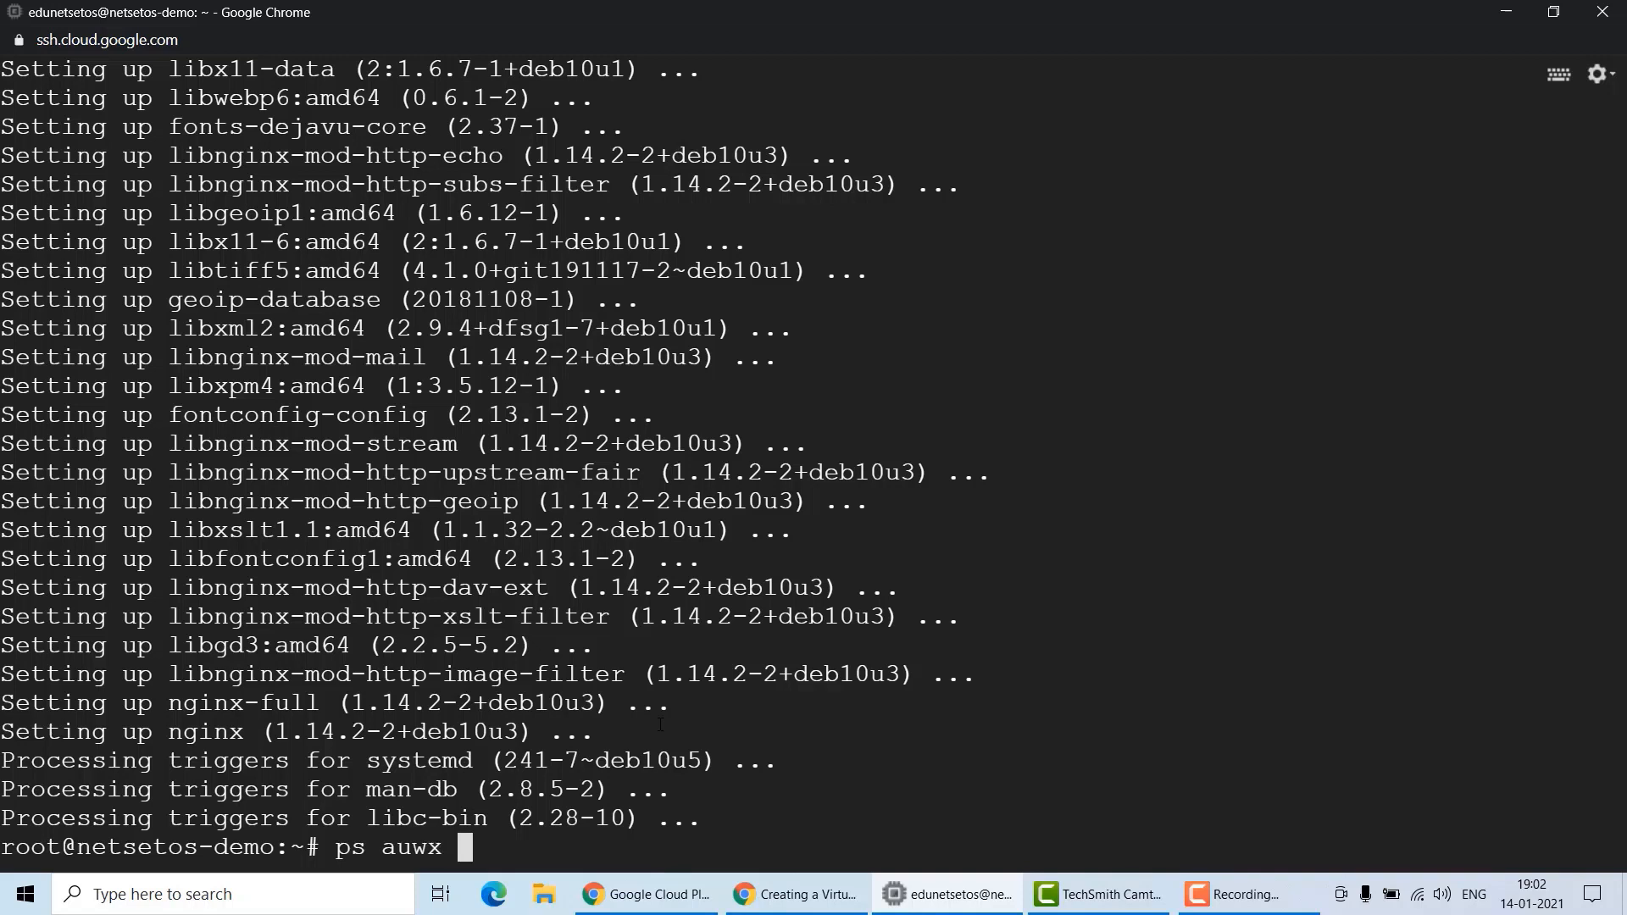
{"action": "type", "text": "| grep nginx"}
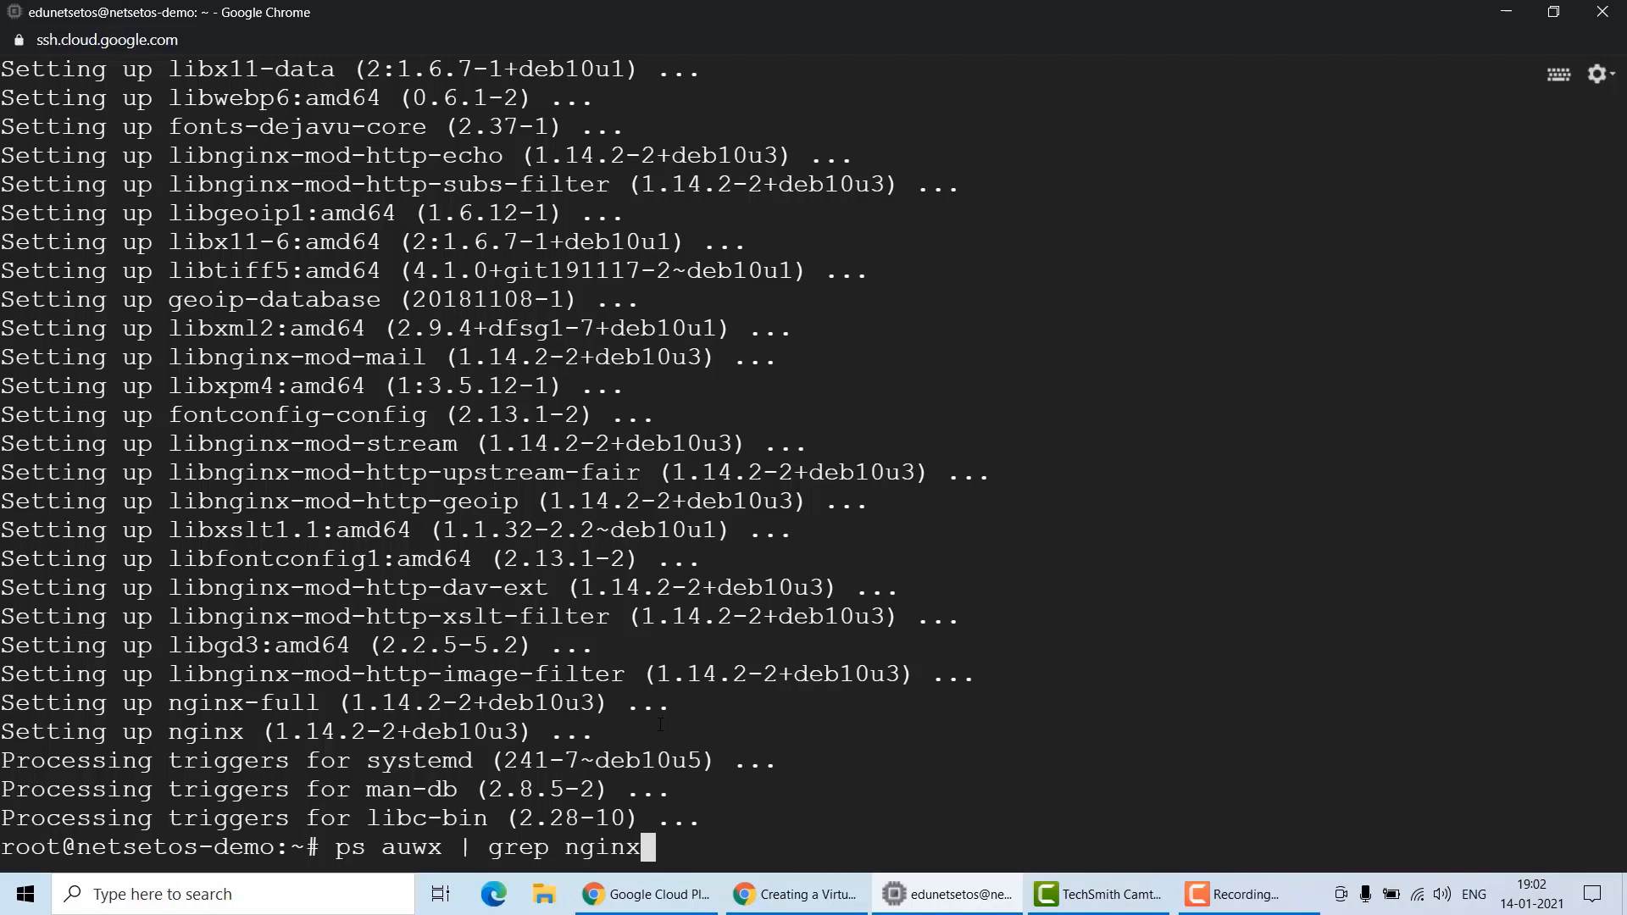
{"action": "key", "text": "Return"}
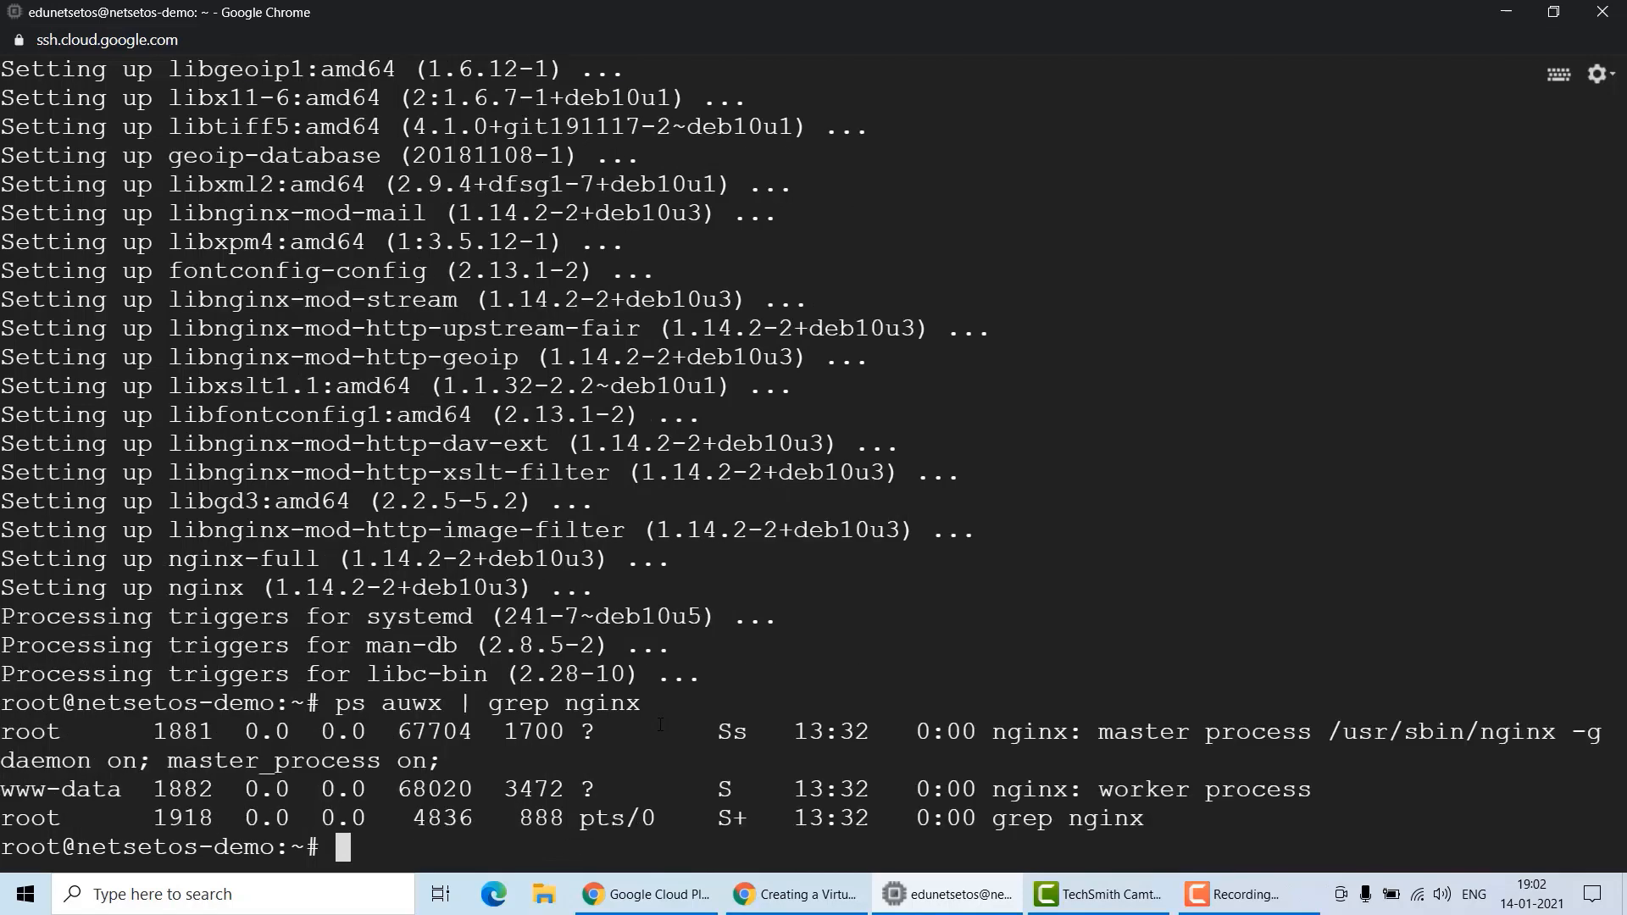
{"action": "key", "text": "alt+Tab"}
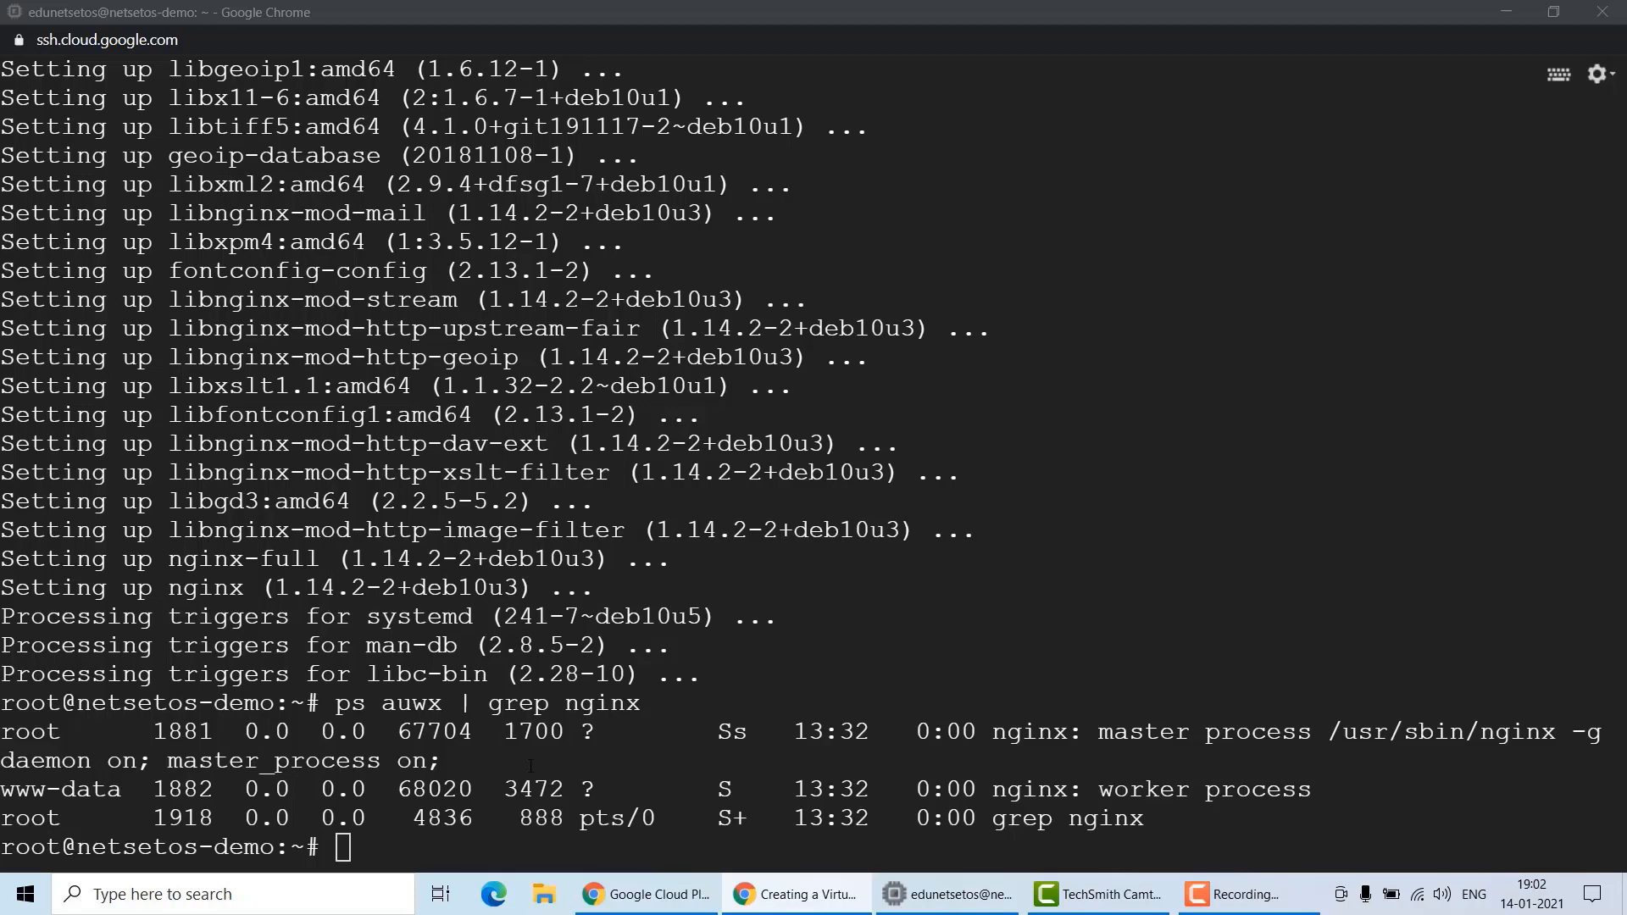
{"action": "left_click", "coordinate": [1507, 15]}
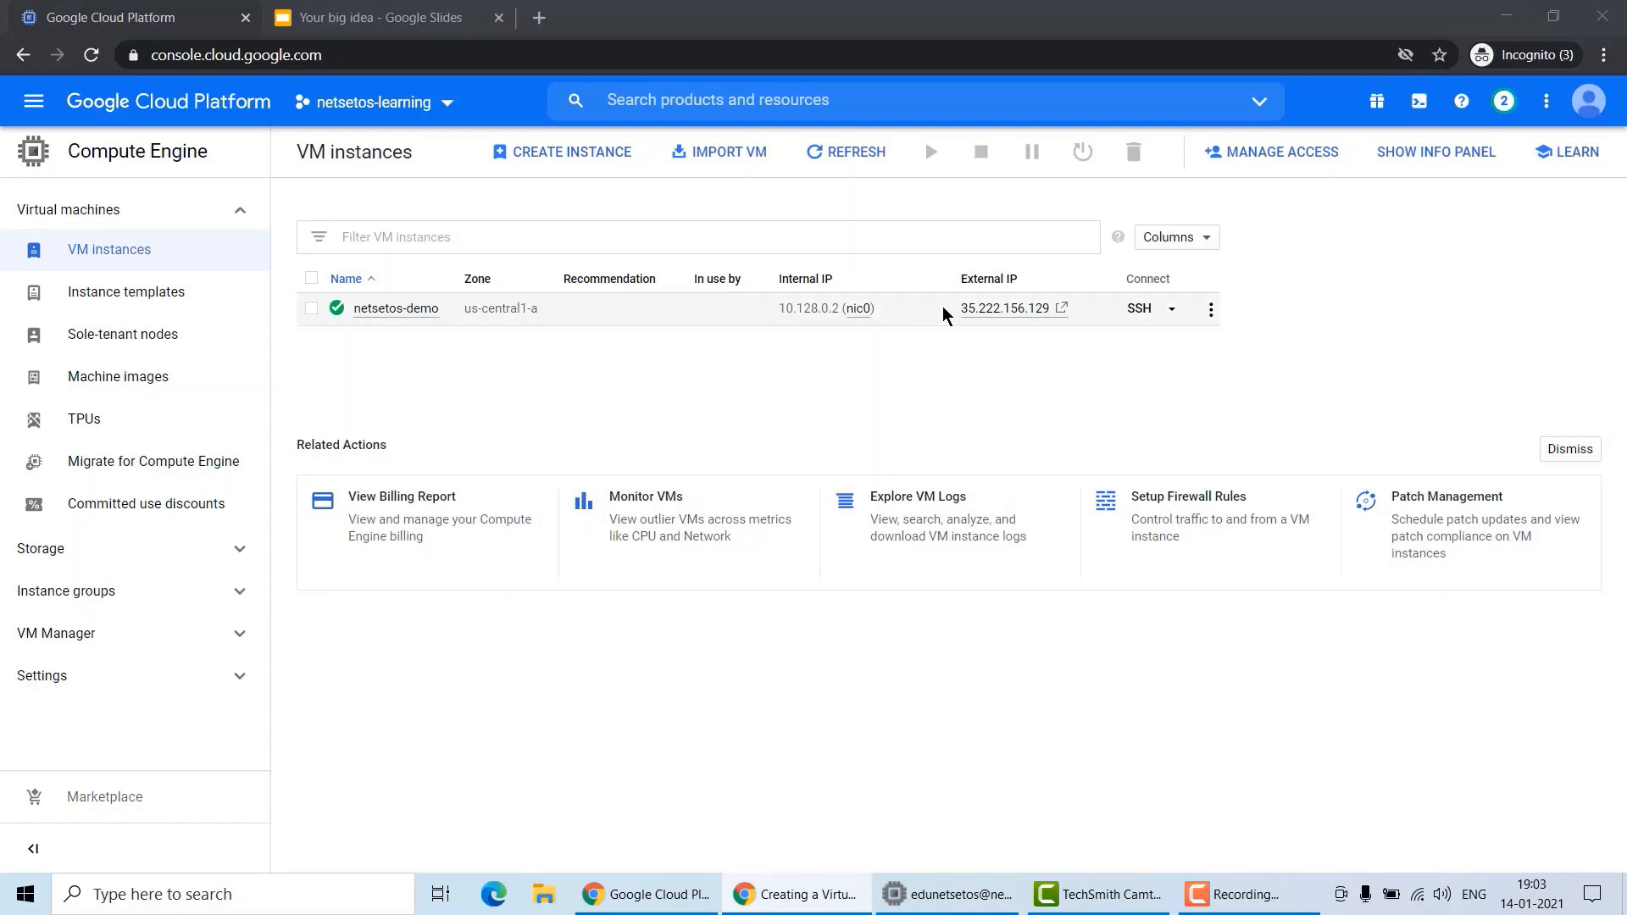
{"action": "left_click_drag", "start_coordinate": [960, 308], "coordinate": [1056, 309]}
{"action": "key", "text": "ctrl+c"}
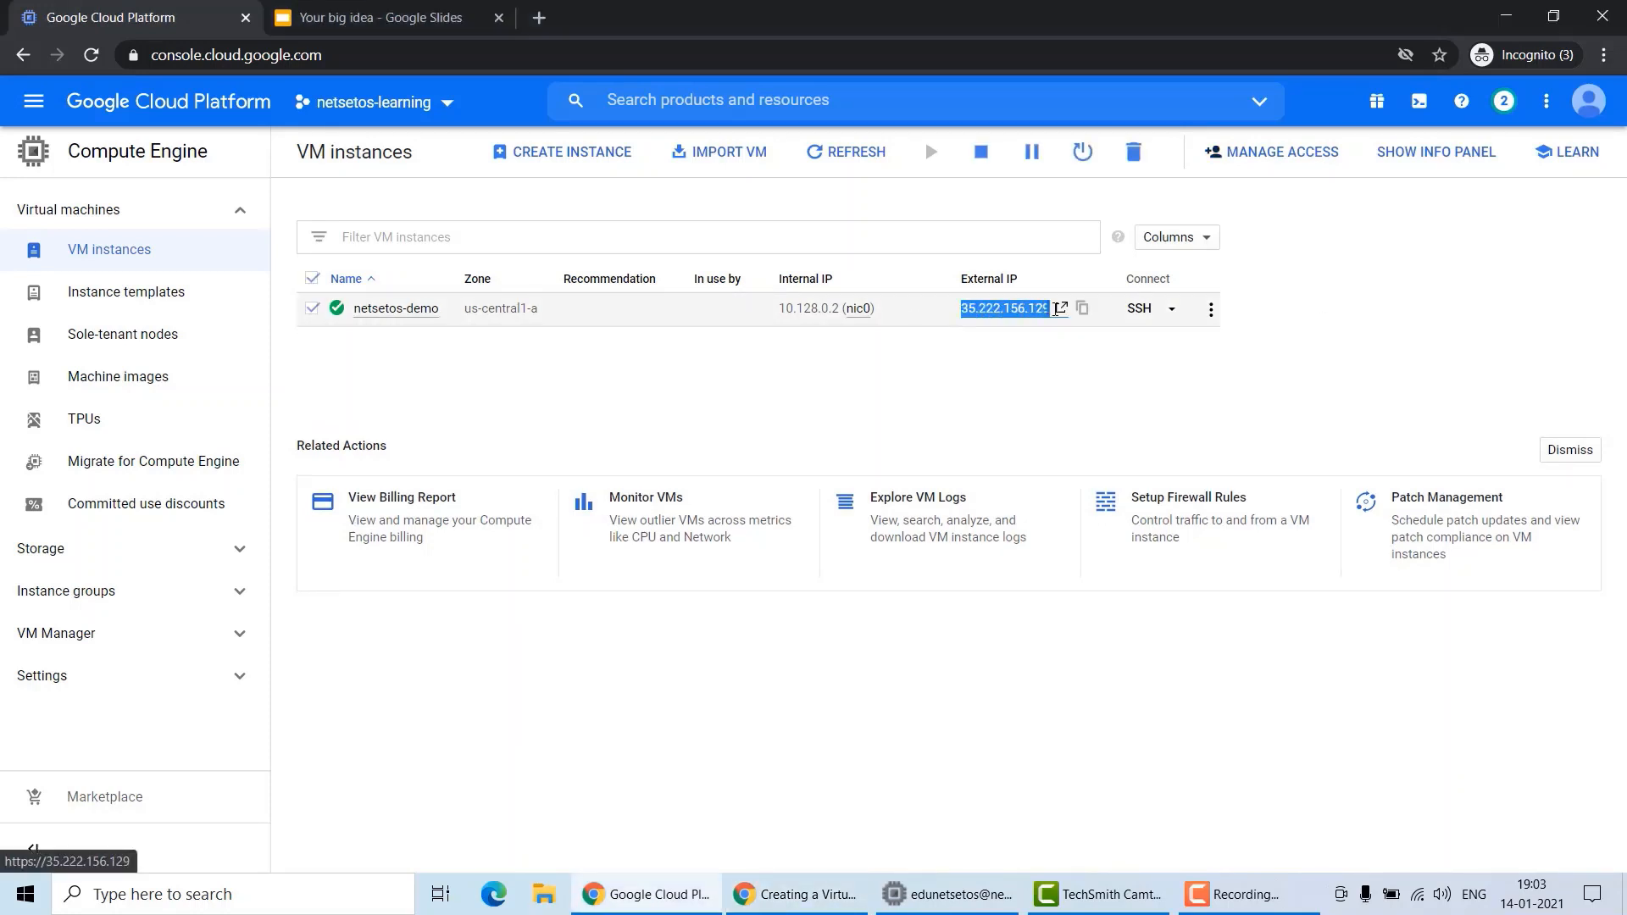
{"action": "left_click", "coordinate": [539, 17]}
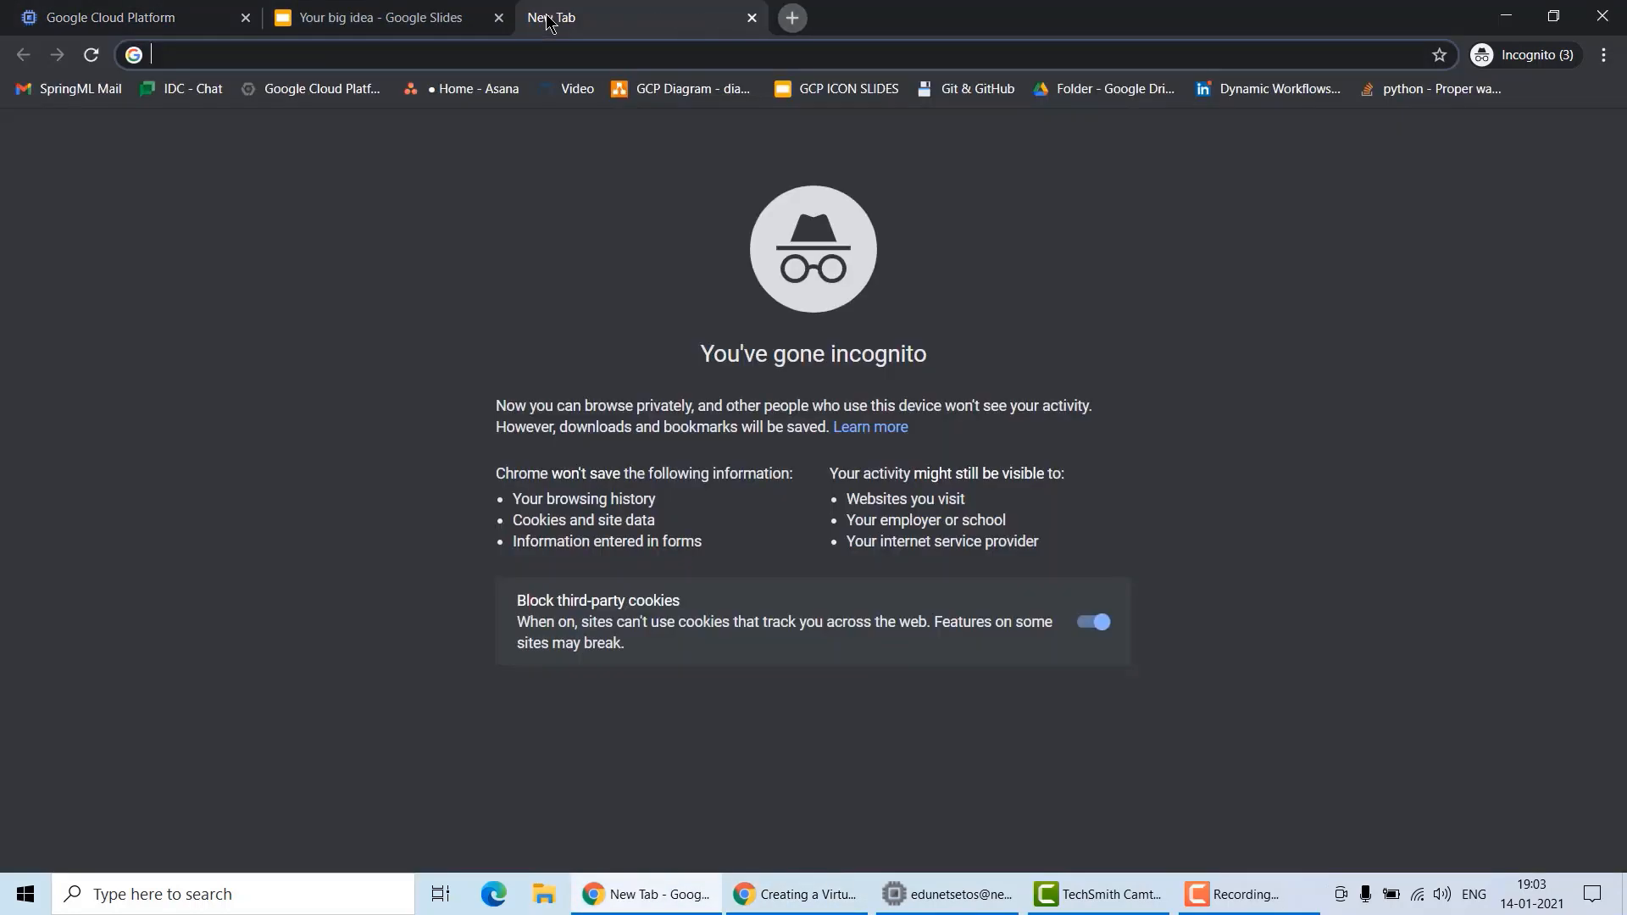
{"action": "key", "text": "ctrl+v"}
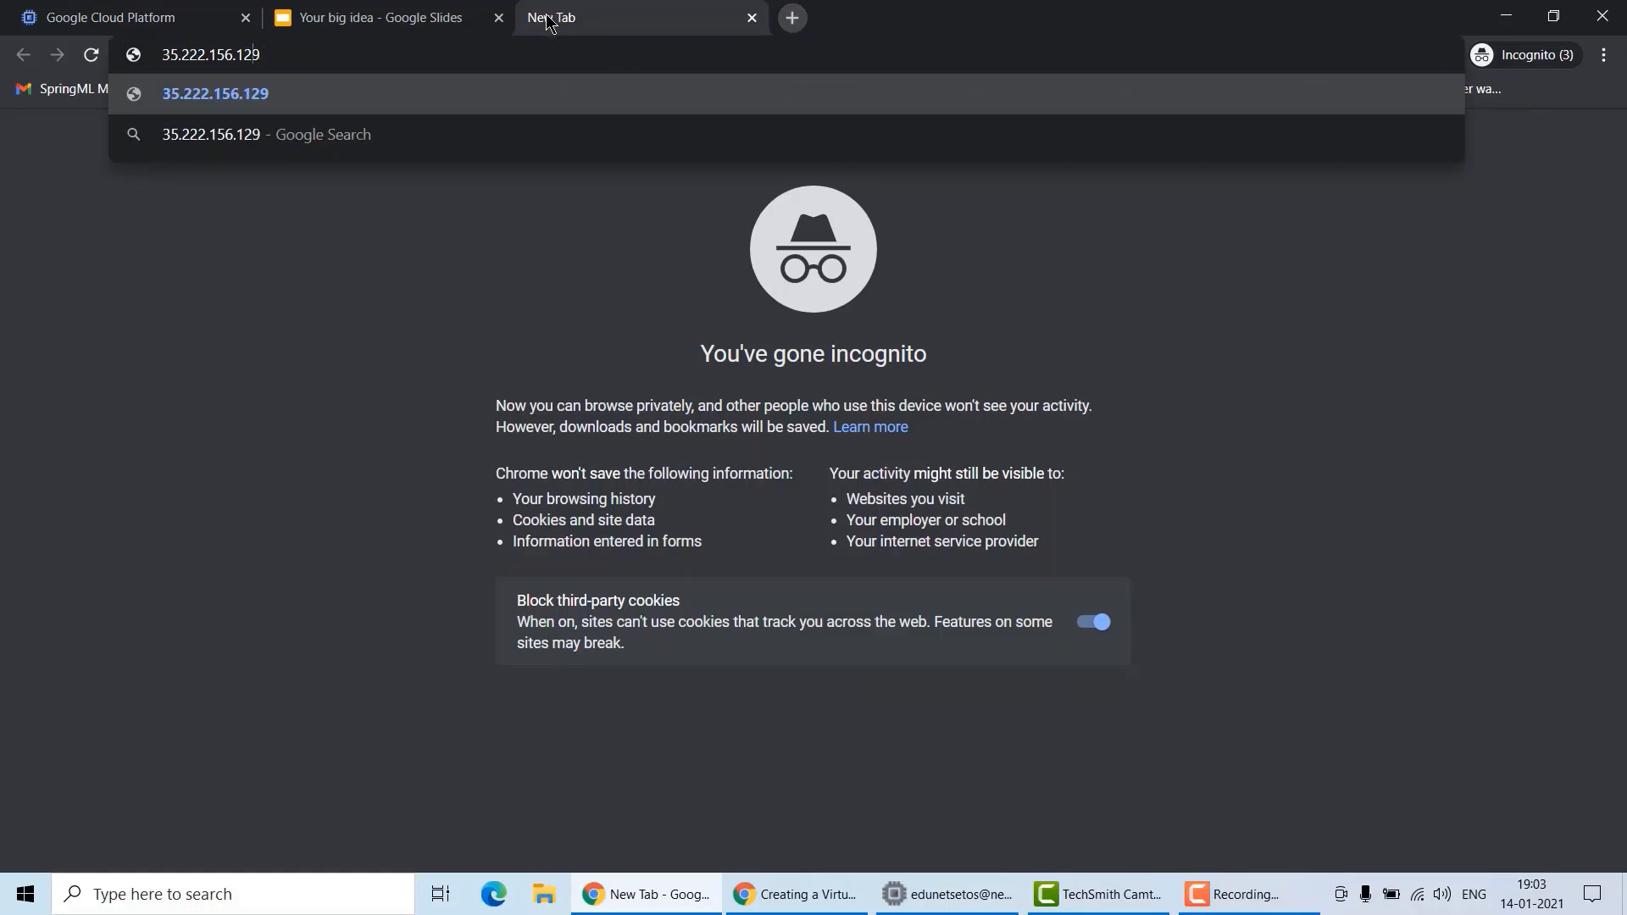
{"action": "key", "text": "Home"}
{"action": "type", "text": "http"}
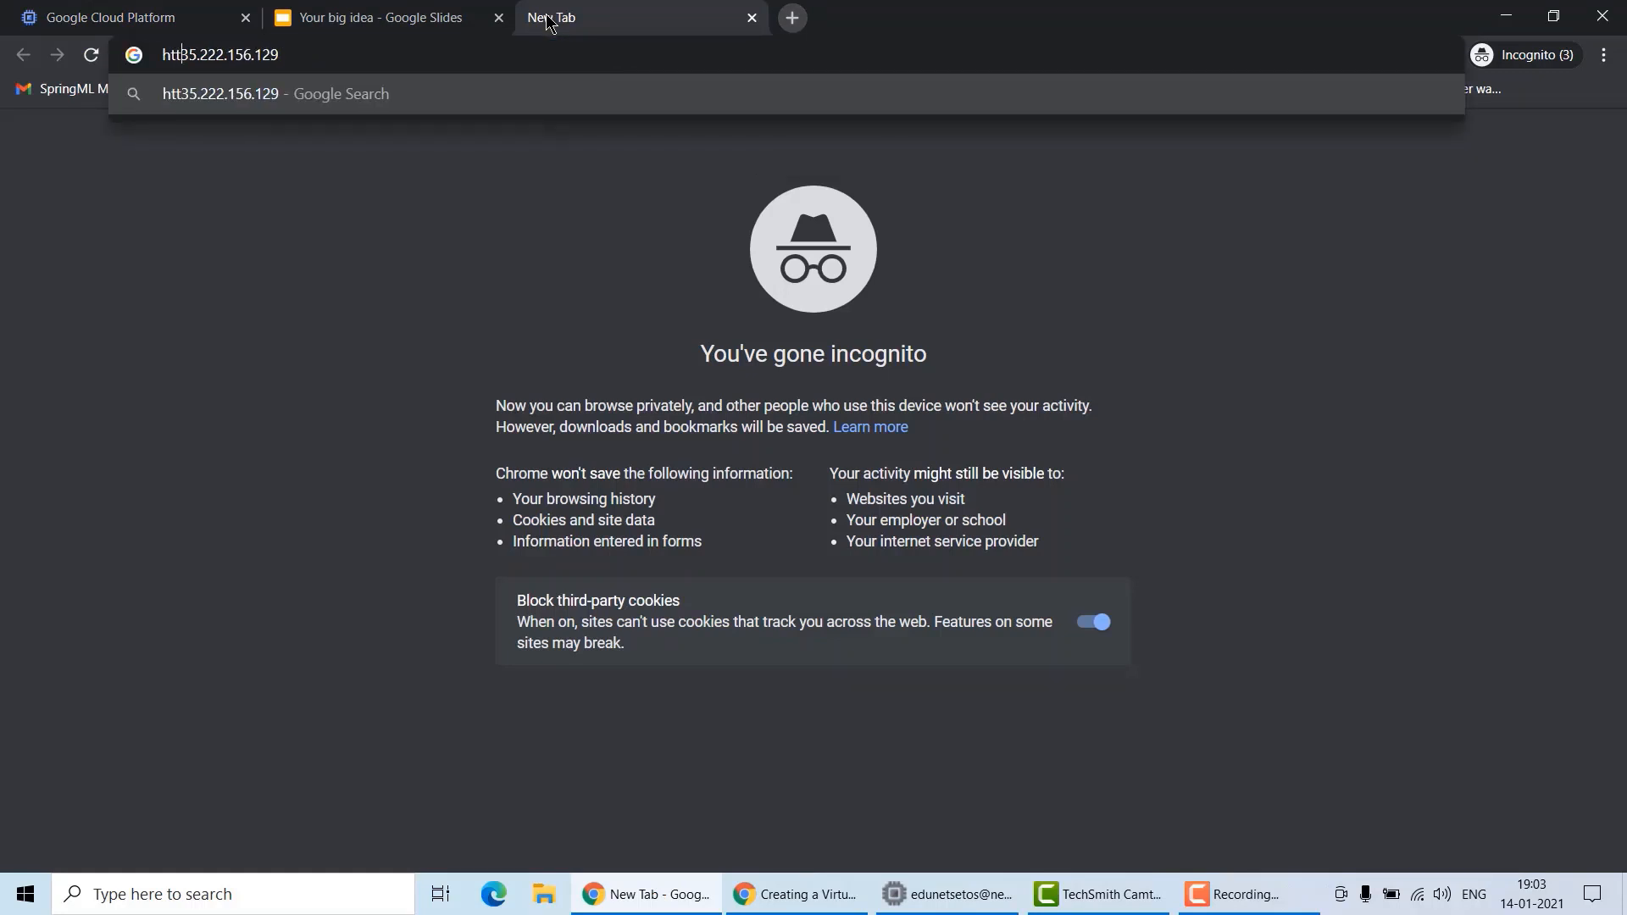
{"action": "type", "text": "://"}
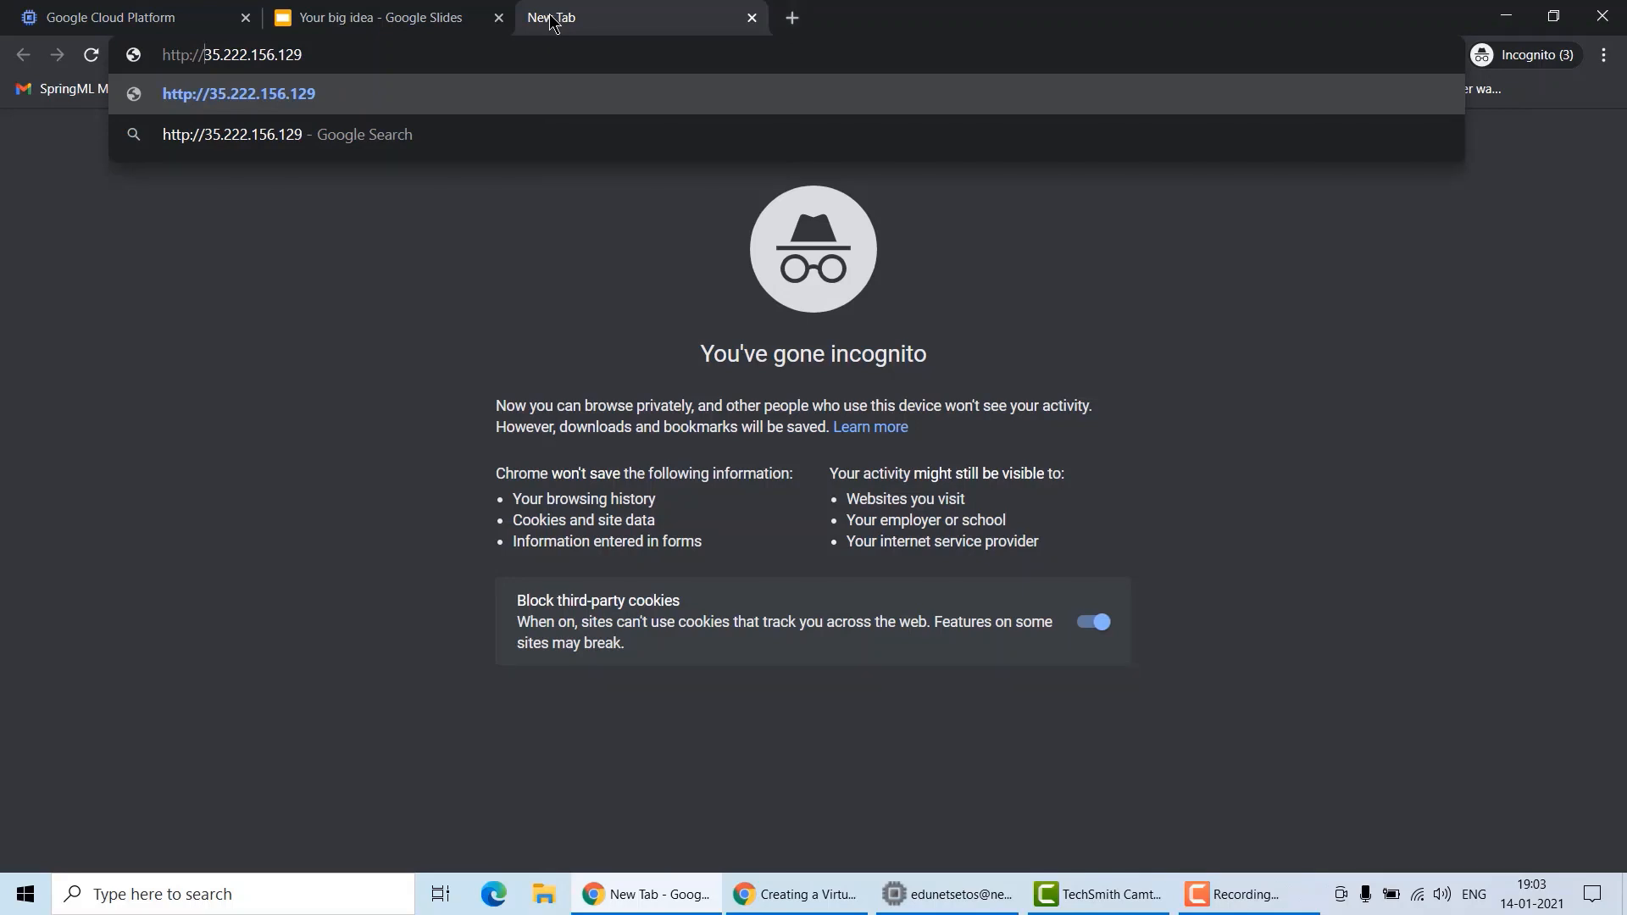
{"action": "key", "text": "Return"}
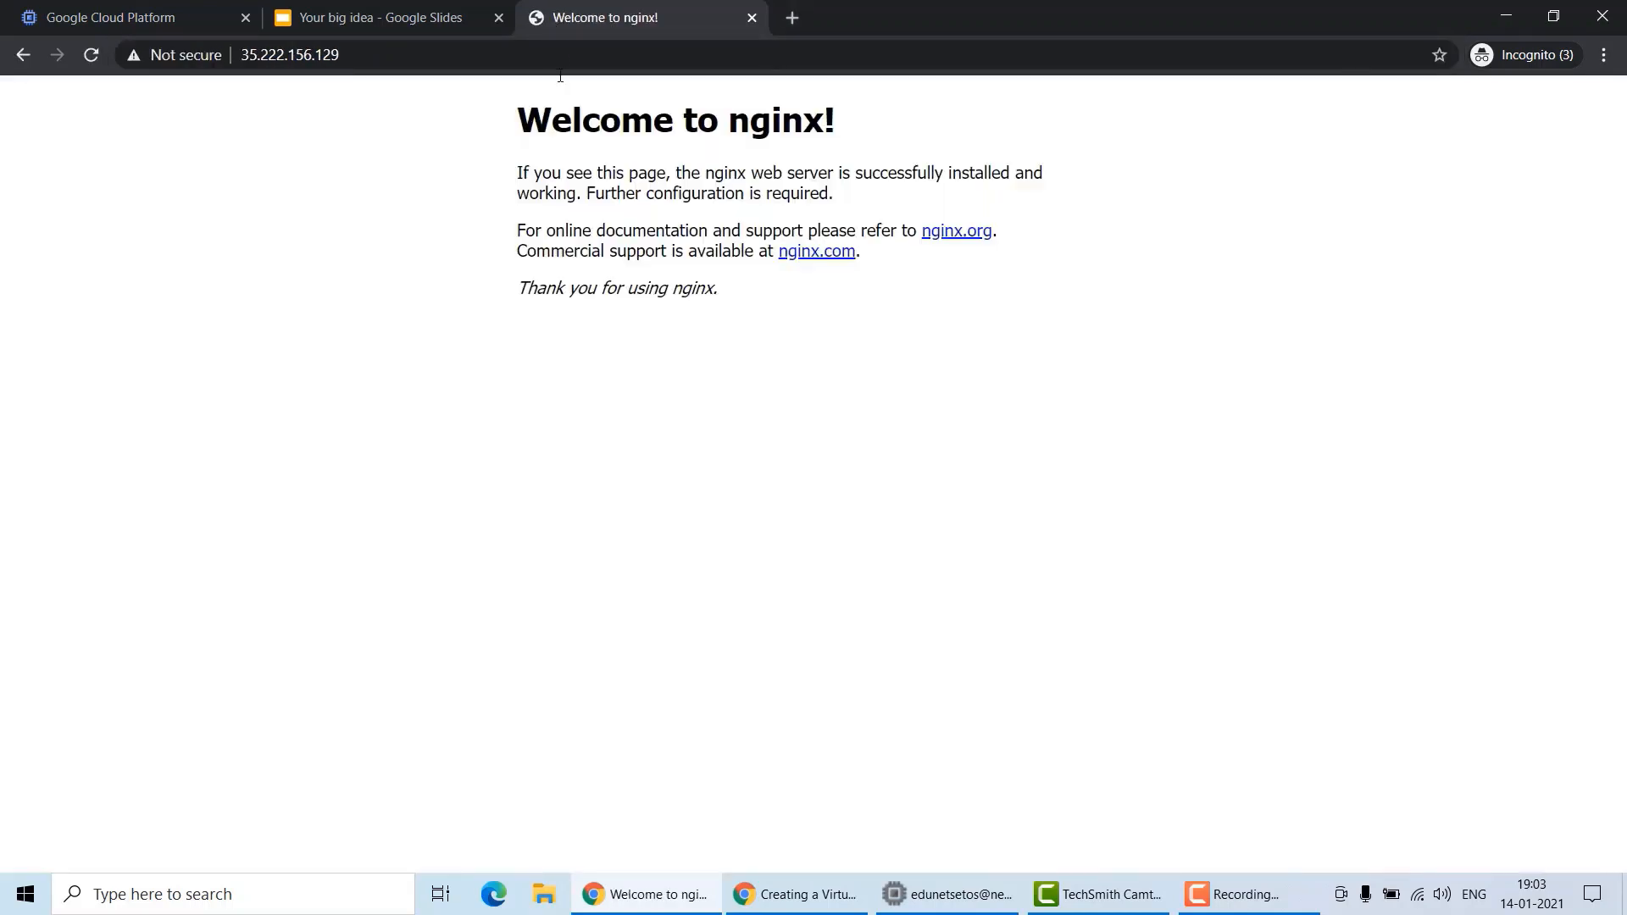
{"action": "left_click_drag", "start_coordinate": [811, 193], "coordinate": [543, 161]}
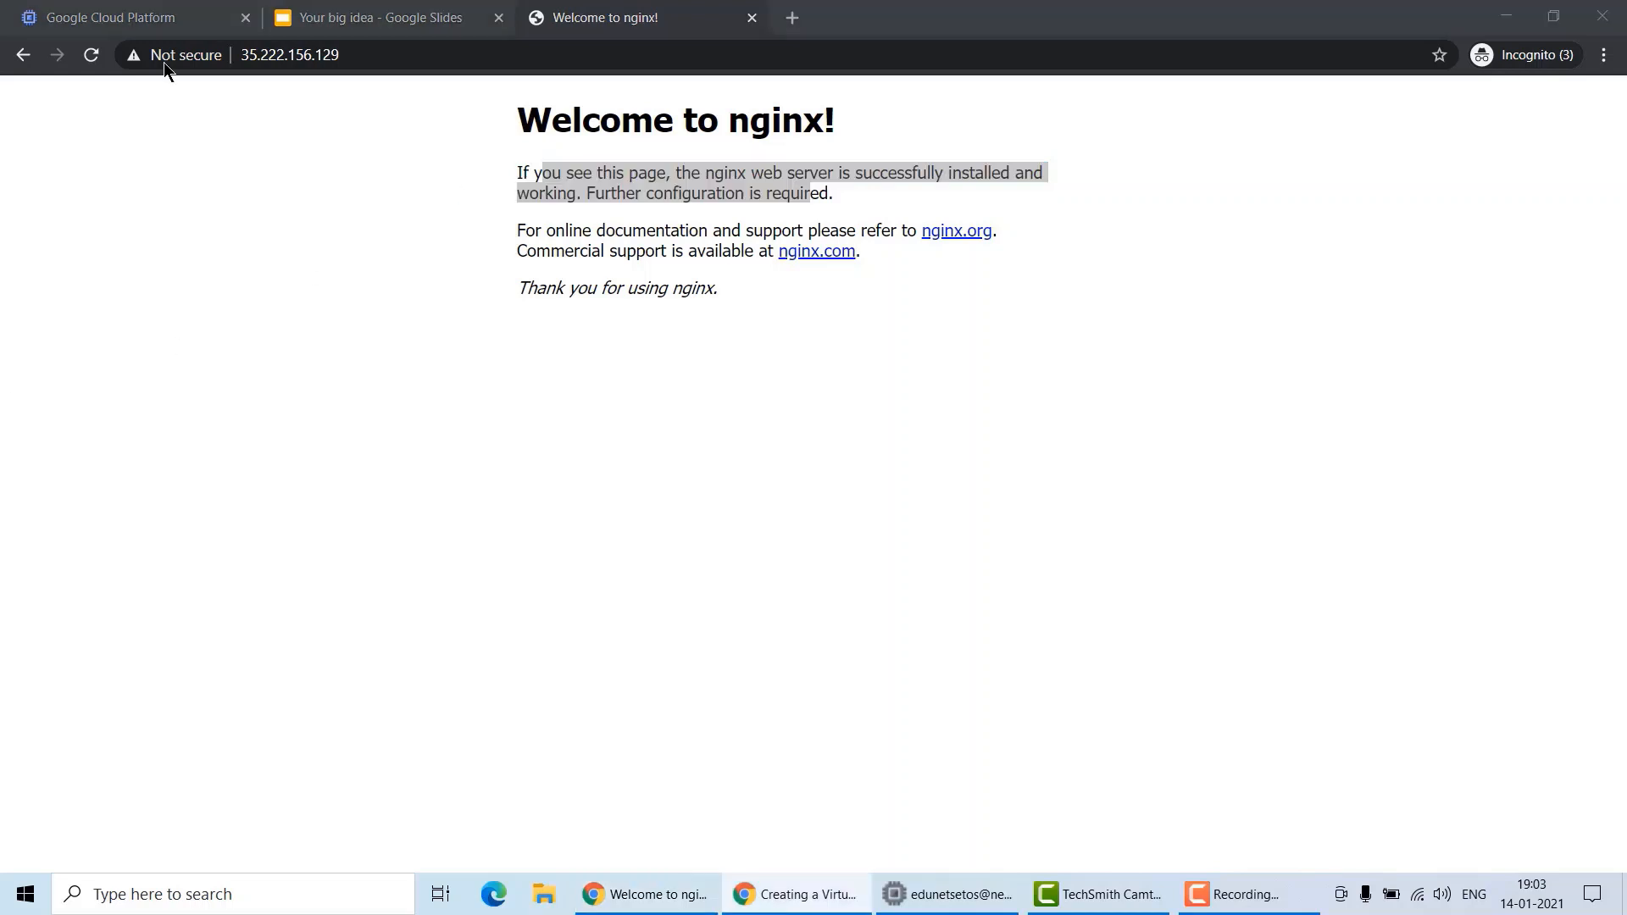
Return to the Compute Engine console, activate Cloud Shell and enlarge its terminal panel.
{"action": "left_click", "coordinate": [131, 18]}
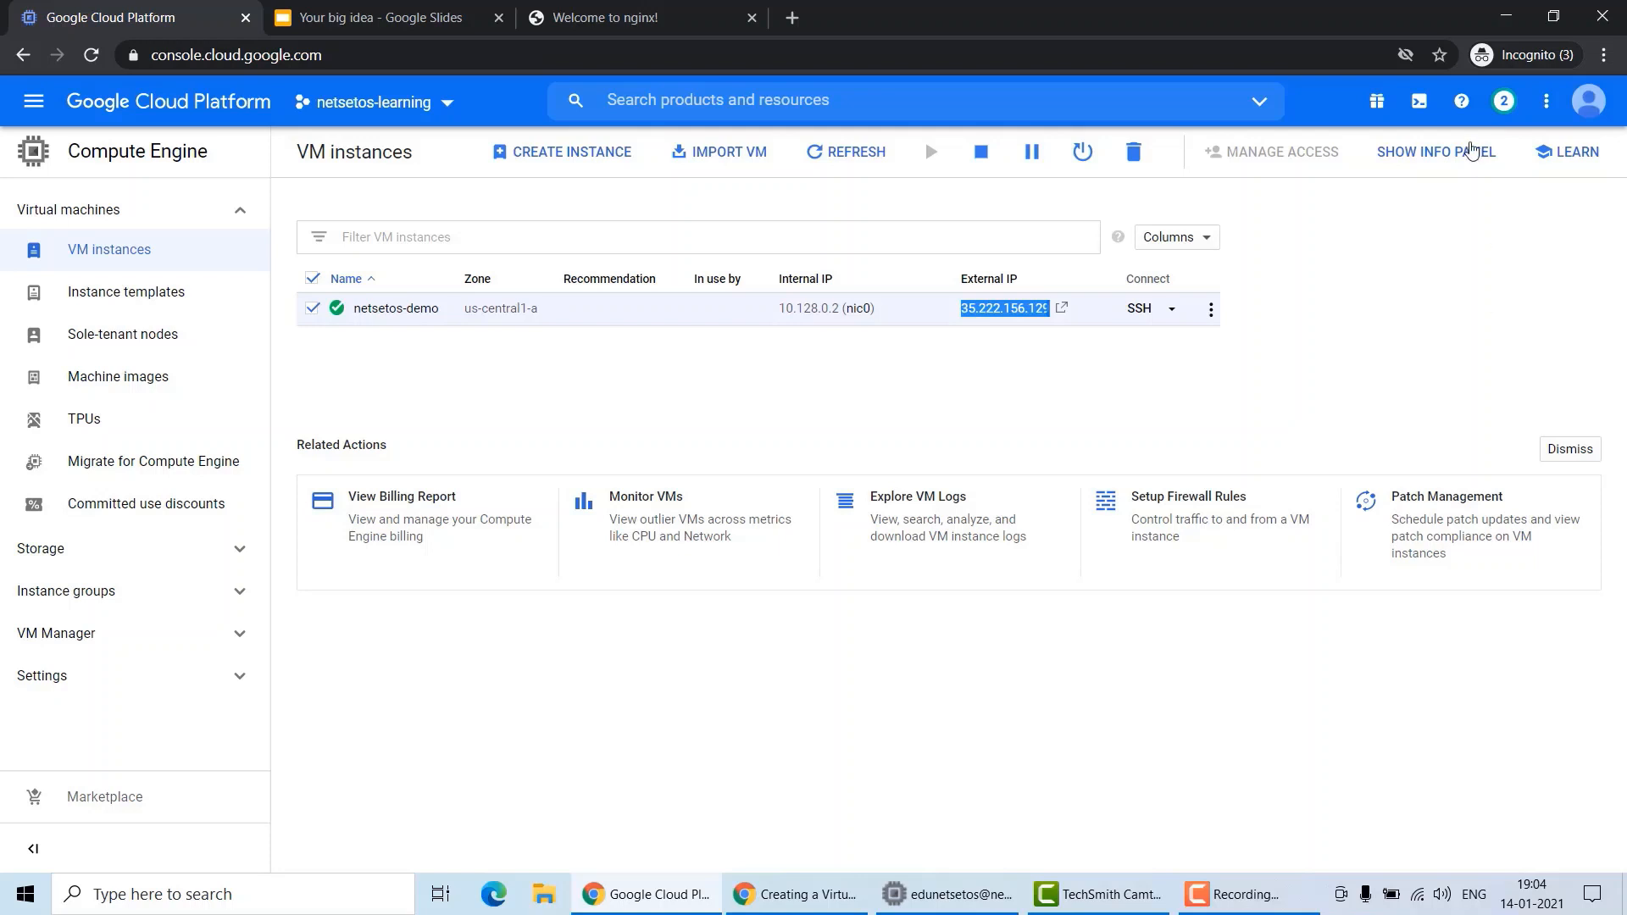
{"action": "left_click", "coordinate": [1430, 109]}
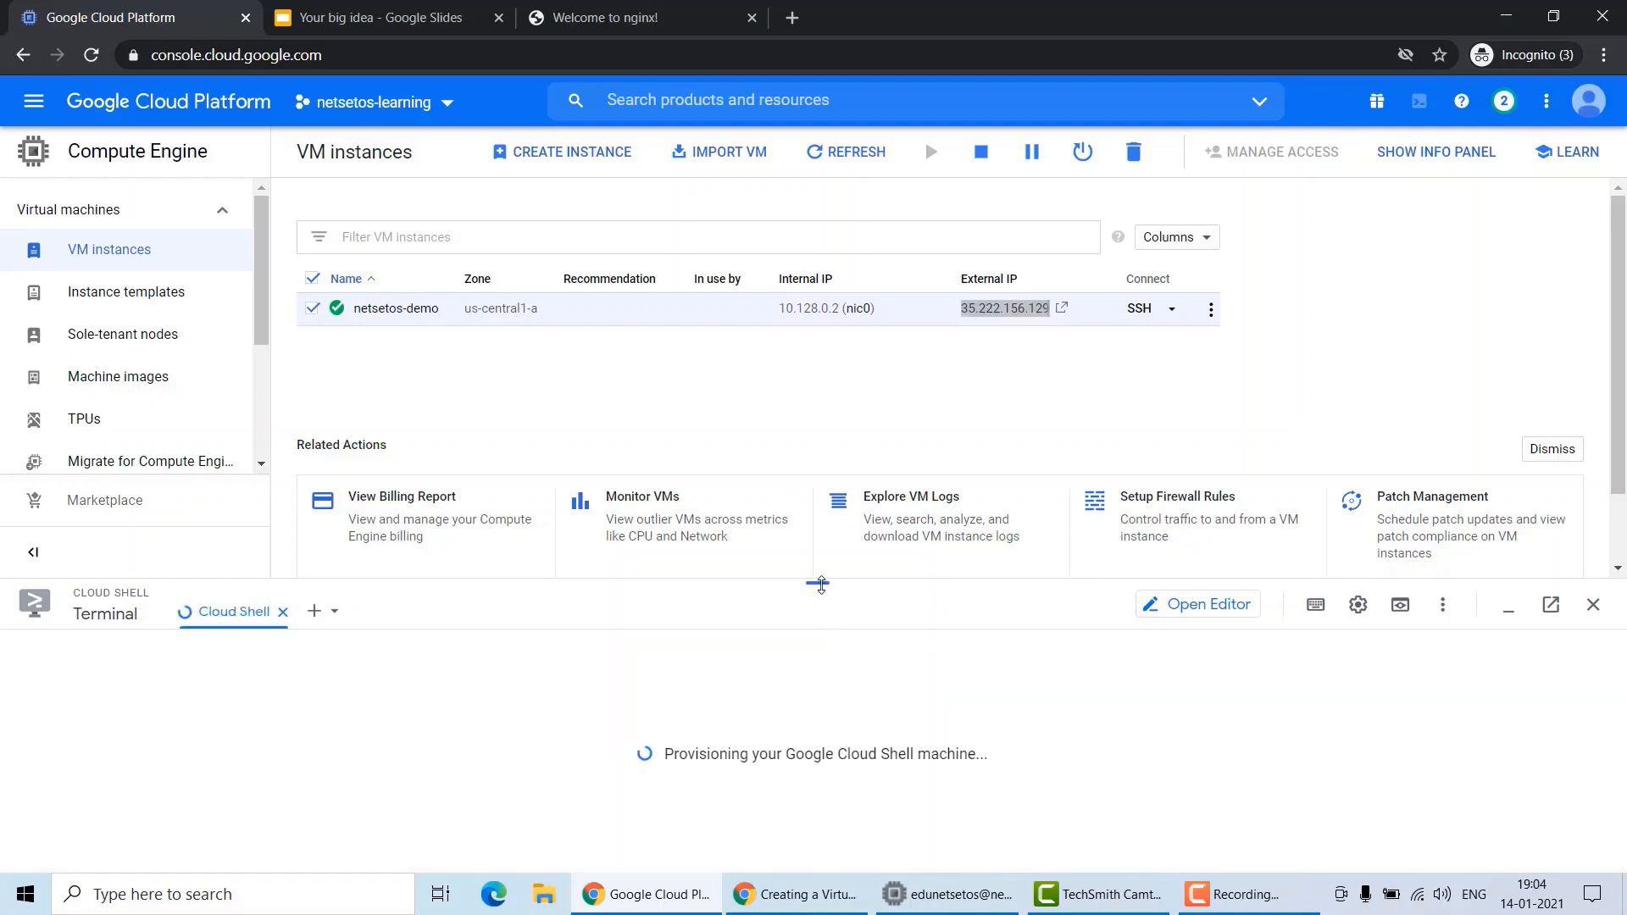
{"action": "left_click_drag", "start_coordinate": [818, 583], "coordinate": [820, 523]}
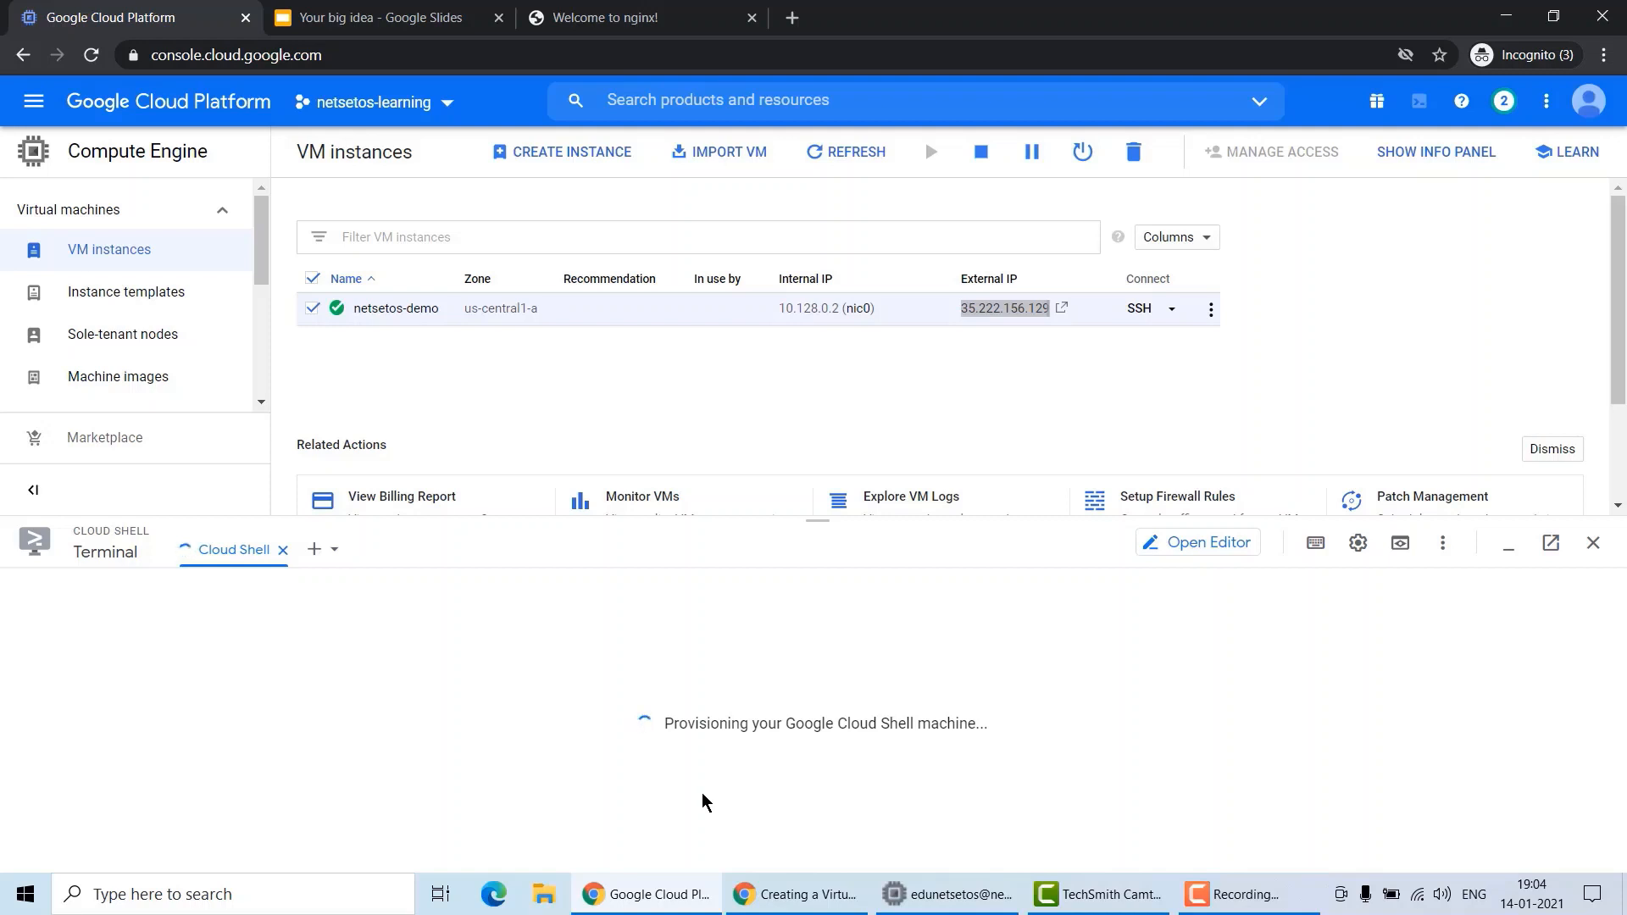
{"action": "key", "text": "ctrl+t"}
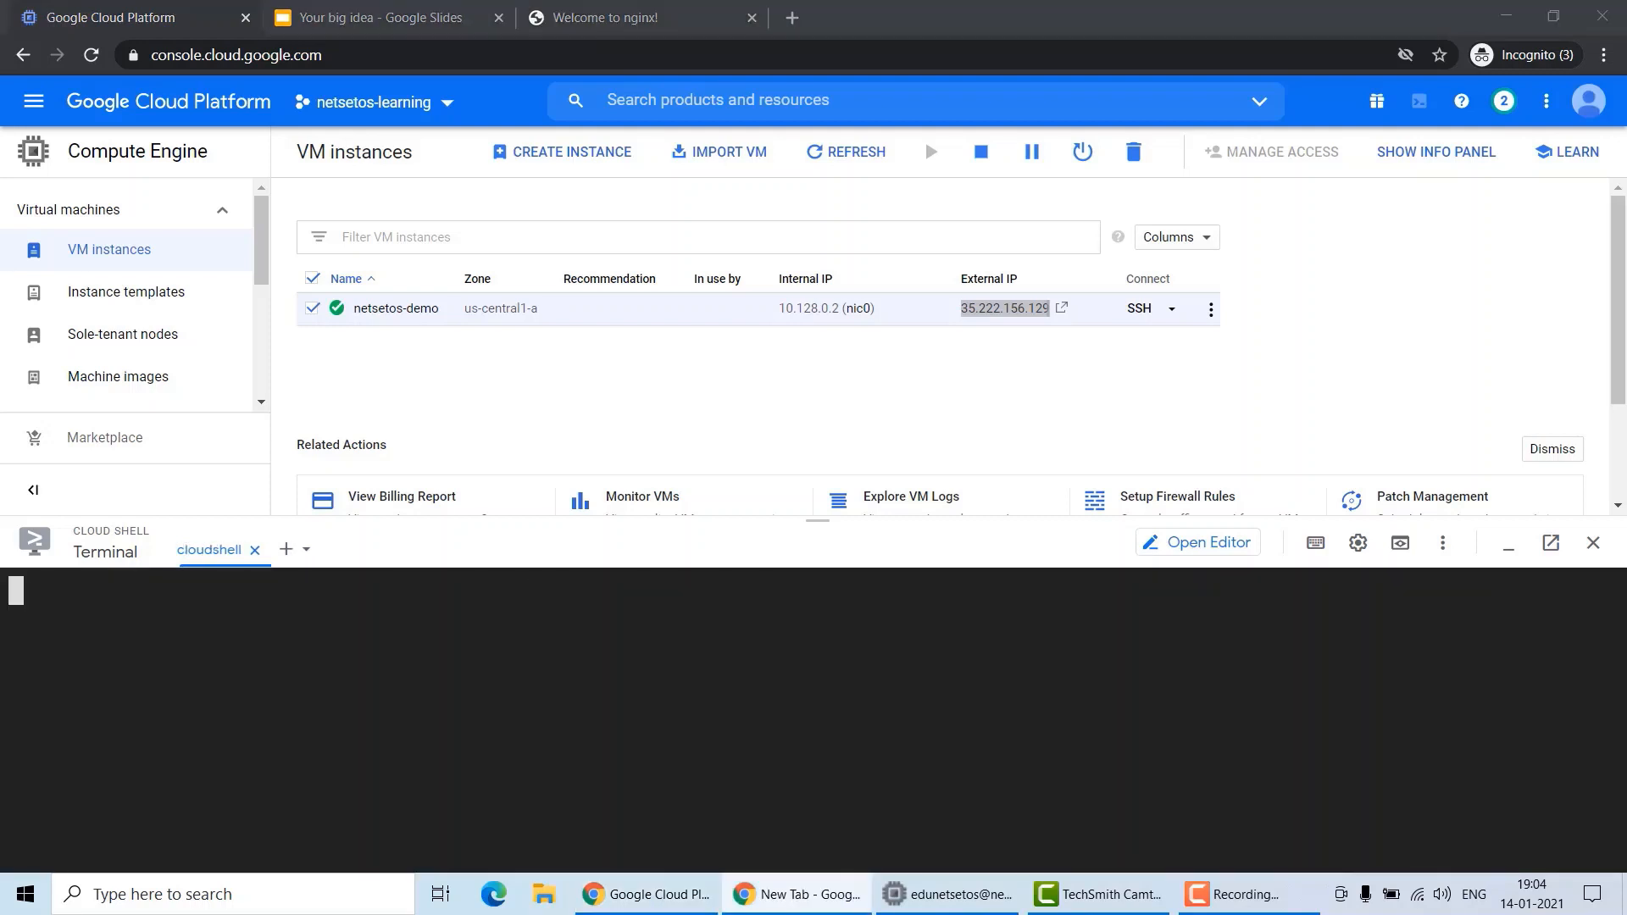
{"action": "left_click", "coordinate": [114, 634]}
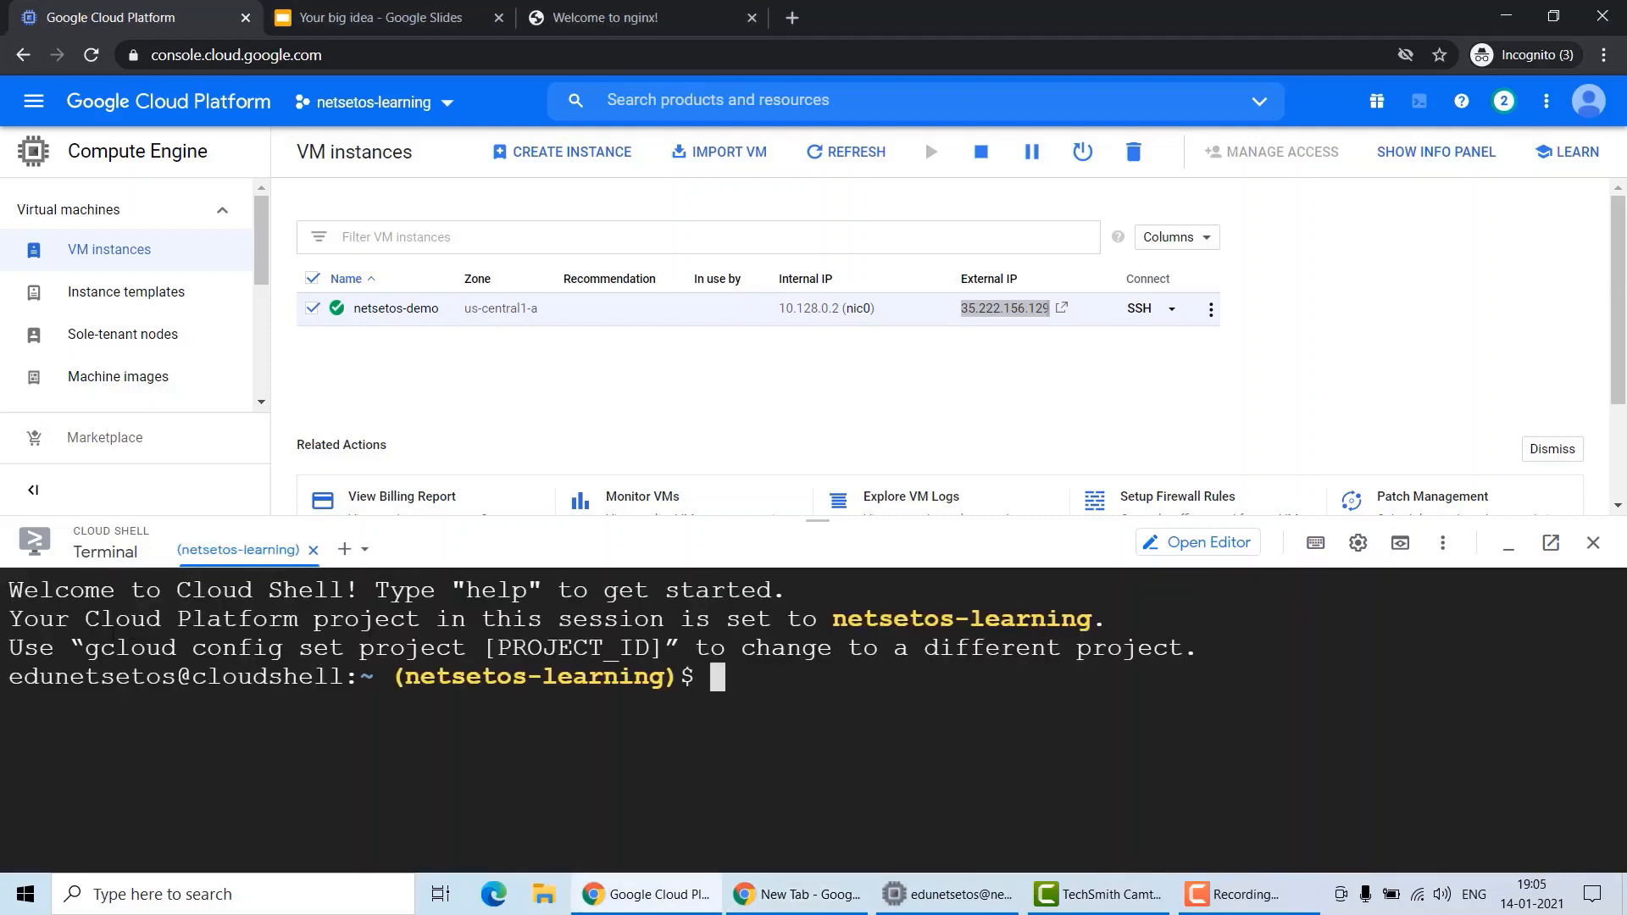
Set the Cloud Shell project to netsetos-learning with gcloud config set project, authorizing Cloud Shell for the call.
{"action": "left_click_drag", "start_coordinate": [89, 650], "coordinate": [681, 649]}
{"action": "key", "text": "ctrl+c"}
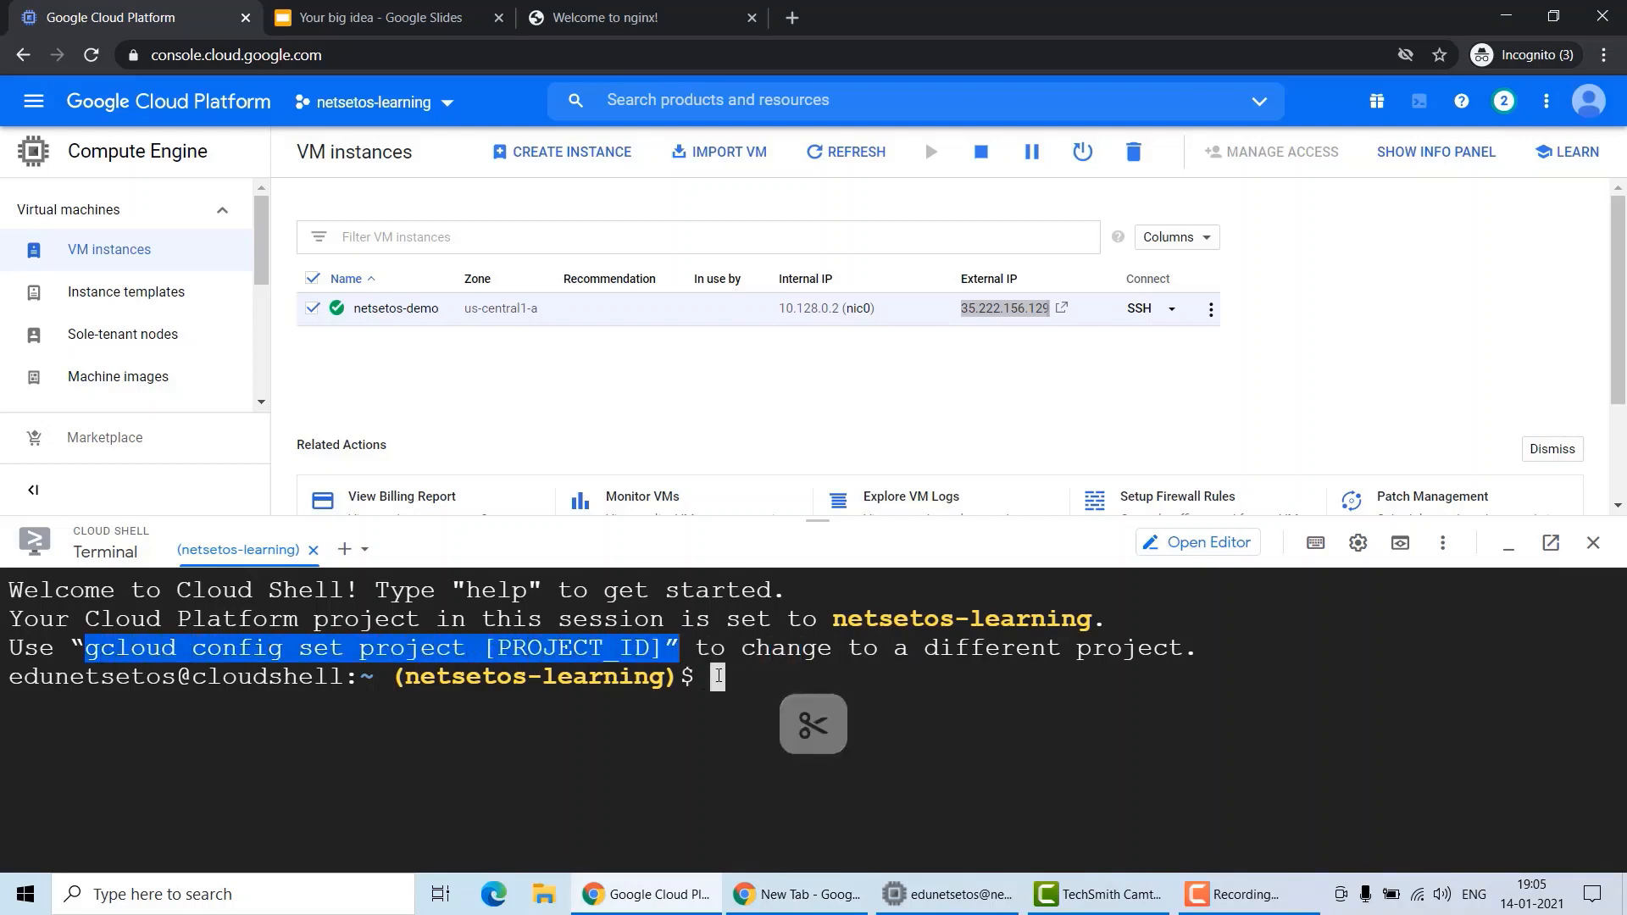
{"action": "key", "text": "ctrl+v"}
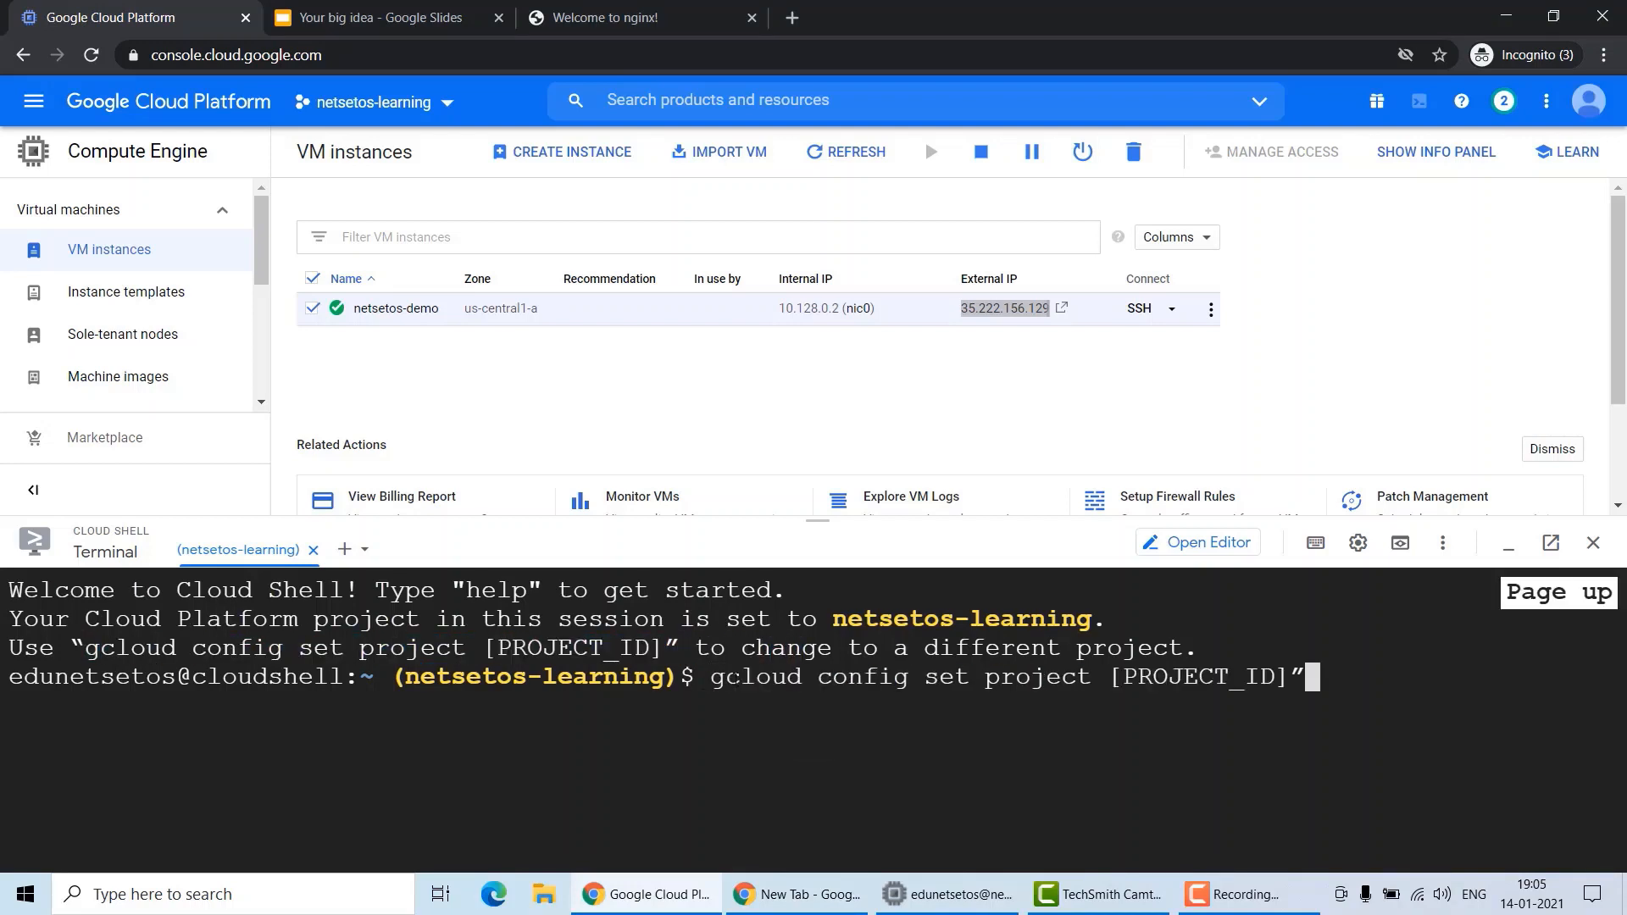
{"action": "key", "text": "BackSpace"}
{"action": "key", "text": "BackSpace"}
{"action": "key", "text": "BackSpace"}
{"action": "key", "text": "BackSpace"}
{"action": "key", "text": "BackSpace"}
{"action": "key", "text": "BackSpace"}
{"action": "key", "text": "BackSpace"}
{"action": "key", "text": "BackSpace"}
{"action": "key", "text": "BackSpace"}
{"action": "key", "text": "BackSpace"}
{"action": "key", "text": "BackSpace"}
{"action": "key", "text": "BackSpace"}
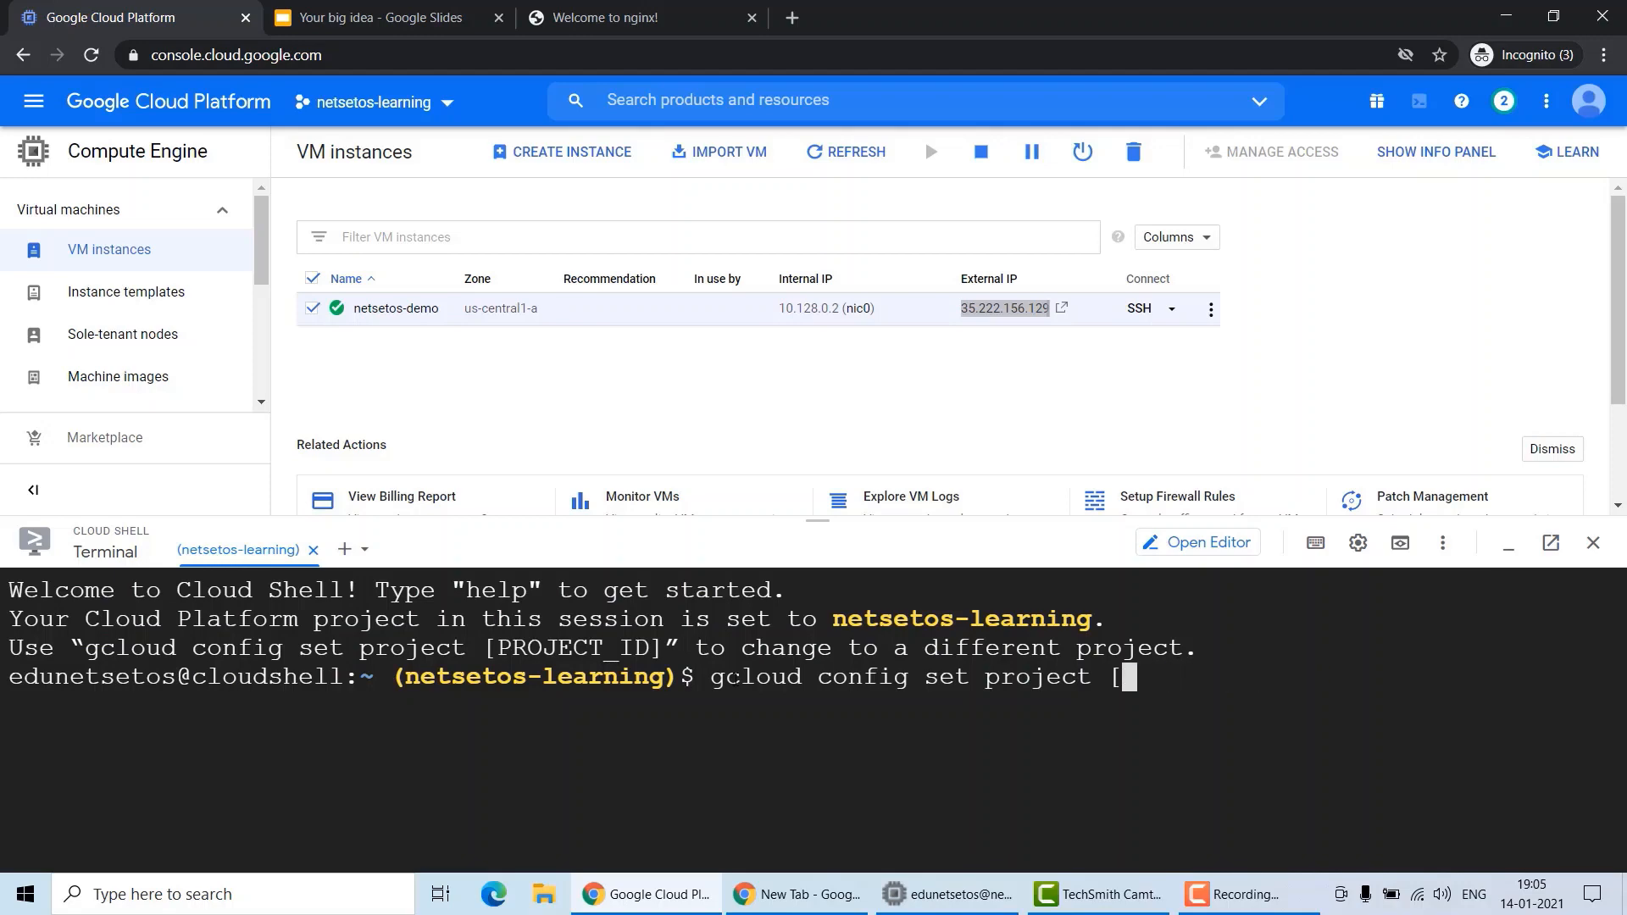
{"action": "key", "text": "BackSpace"}
{"action": "left_click", "coordinate": [447, 117]}
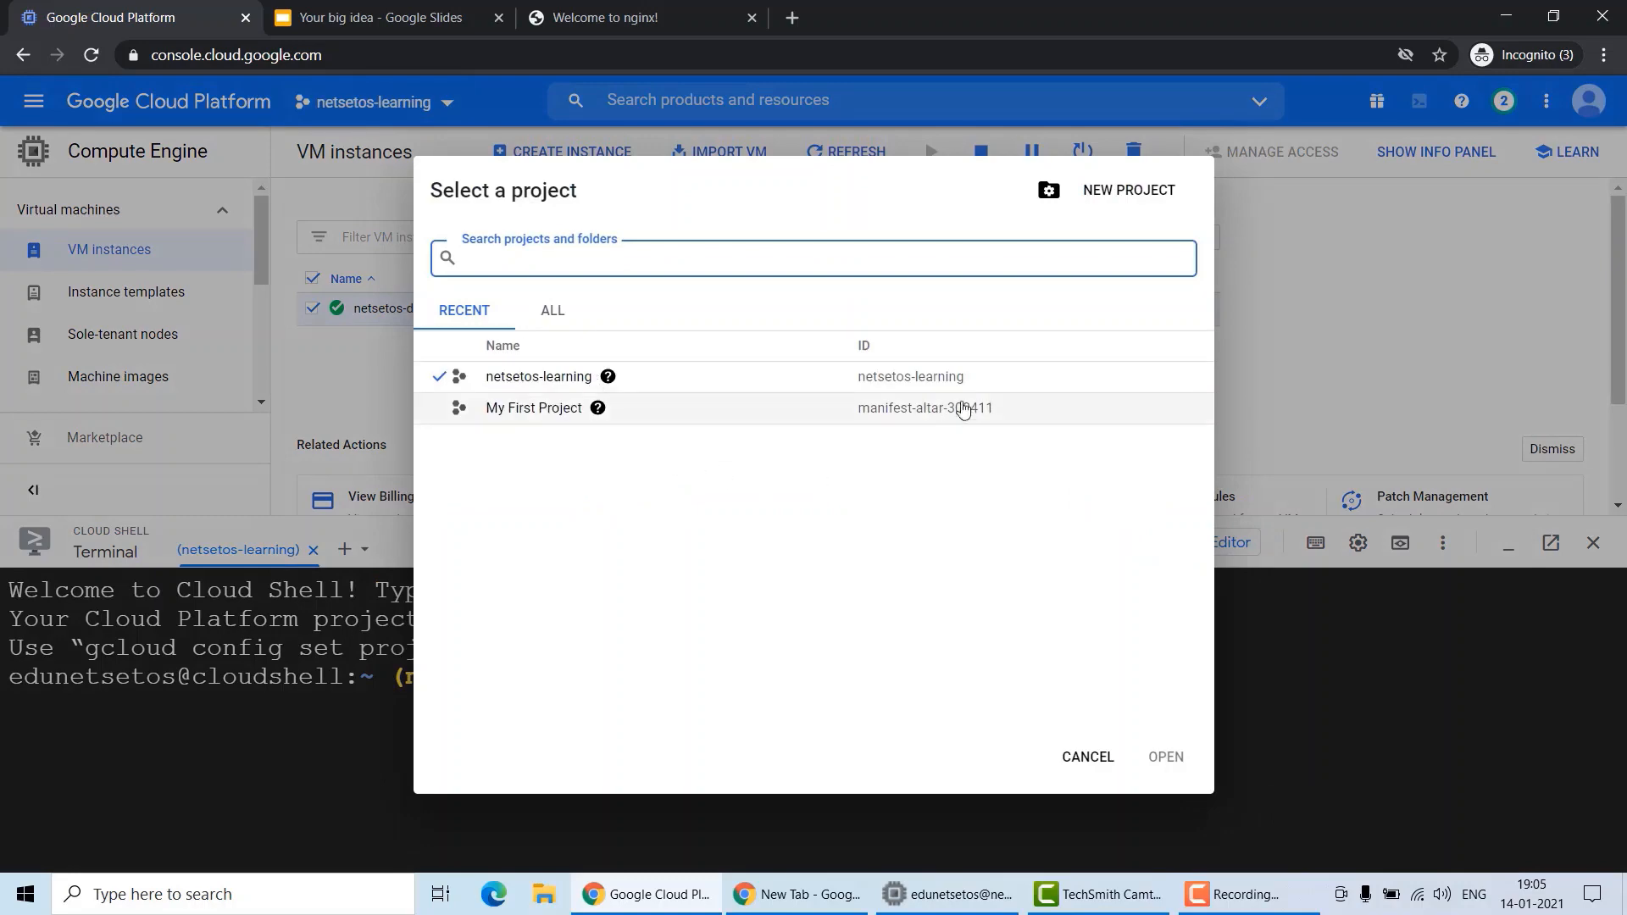
{"action": "left_click_drag", "start_coordinate": [968, 378], "coordinate": [859, 391]}
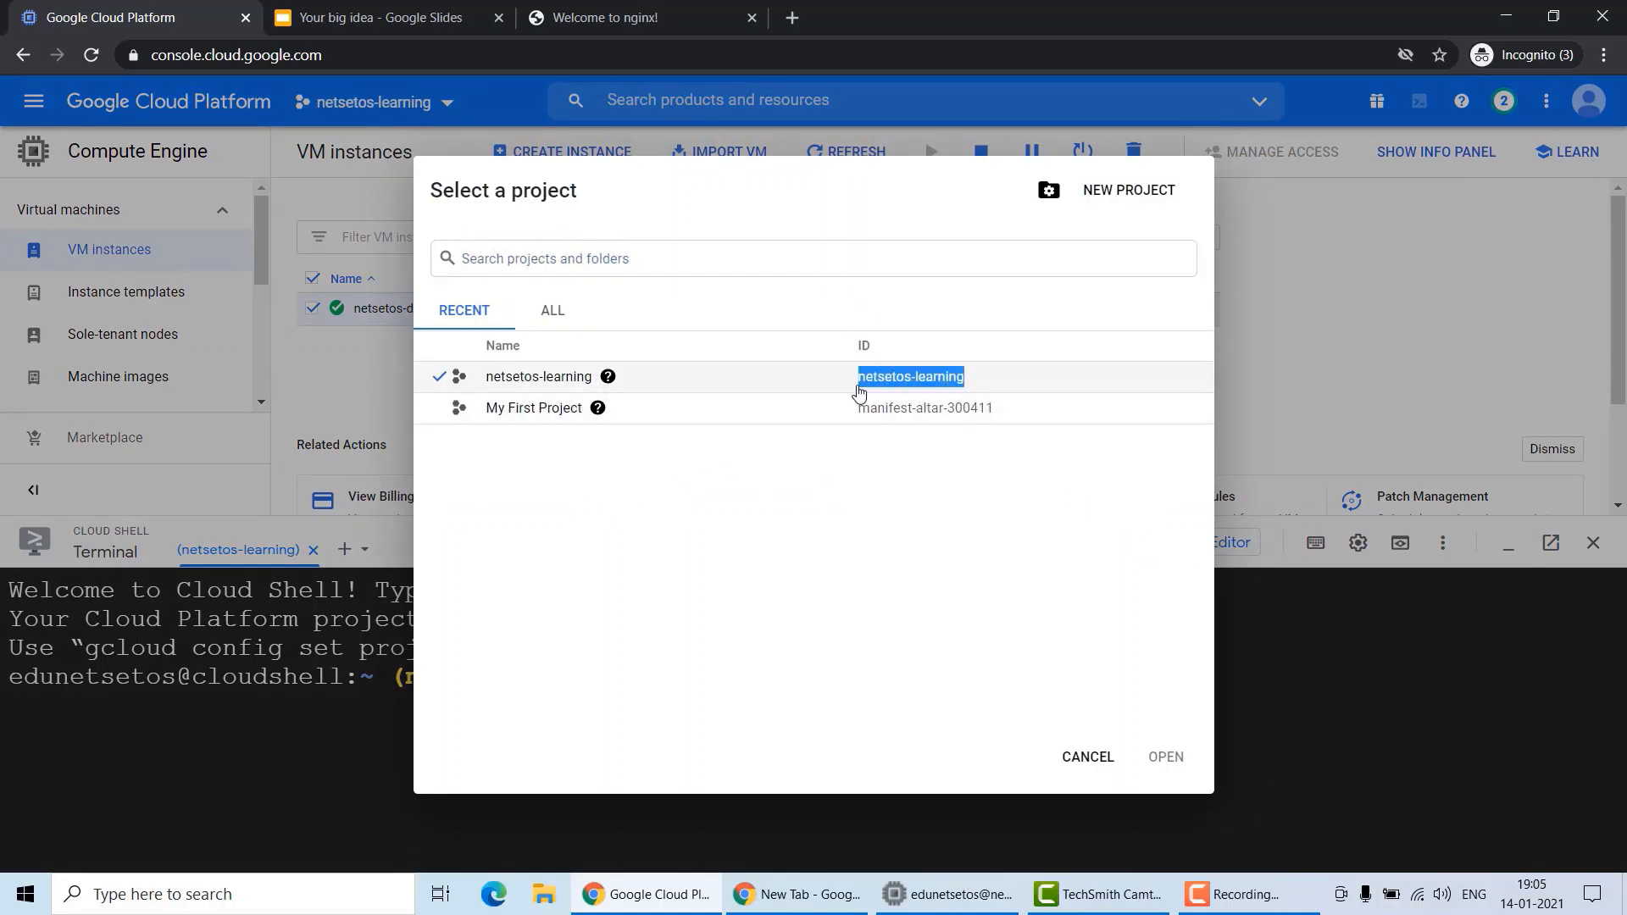
{"action": "left_click", "coordinate": [1088, 756]}
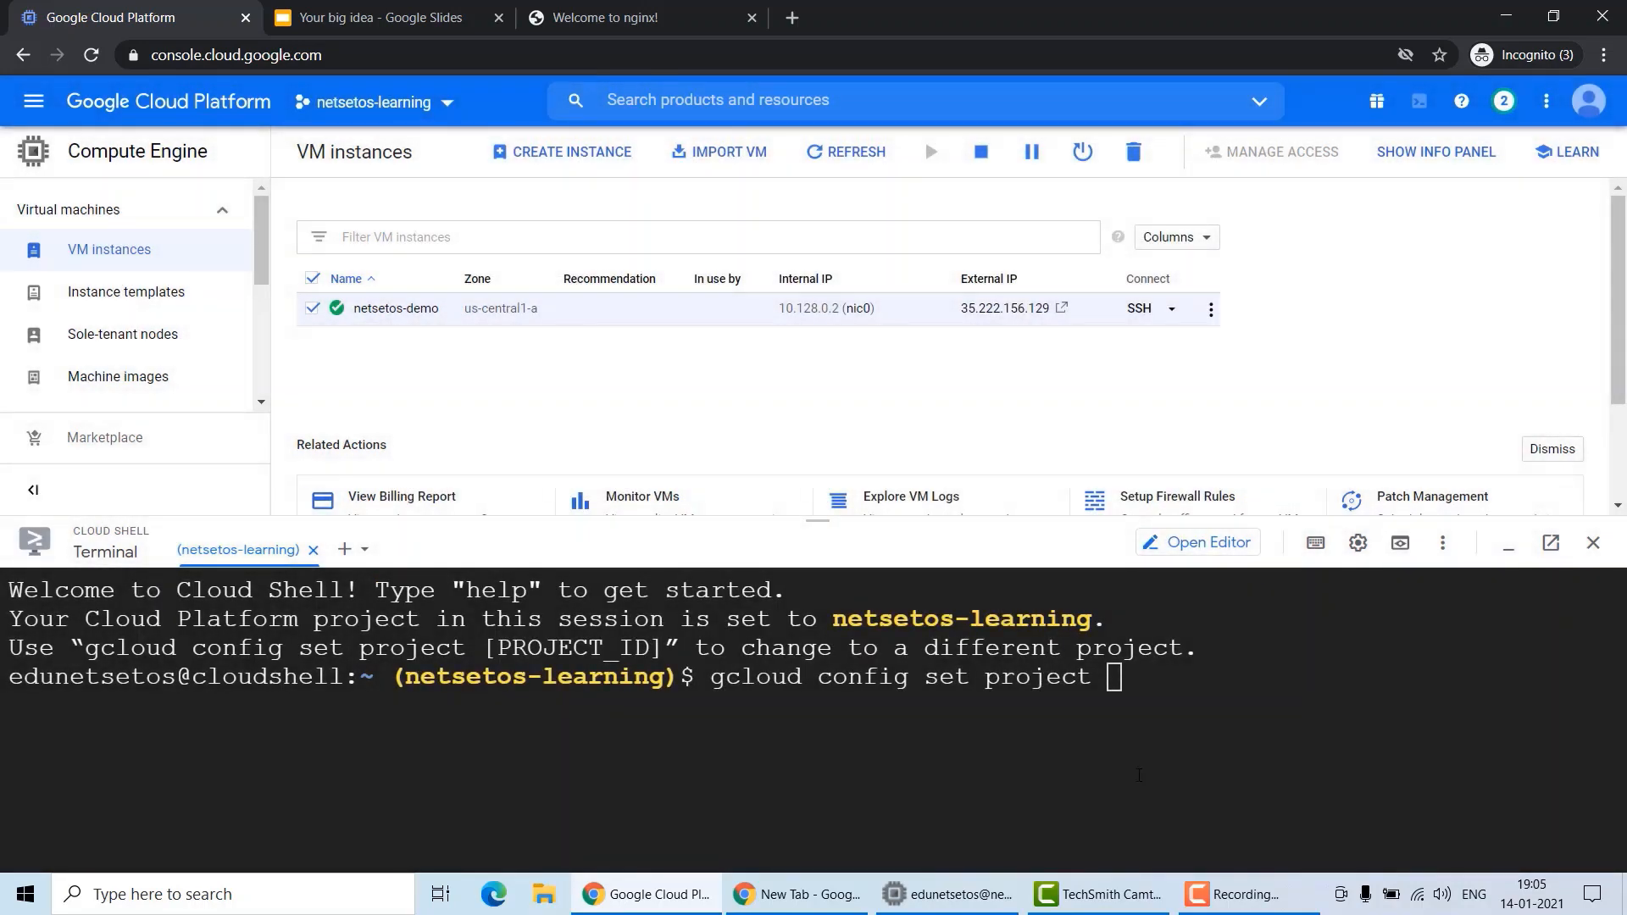
{"action": "key", "text": "ctrl+v"}
{"action": "key", "text": "Return"}
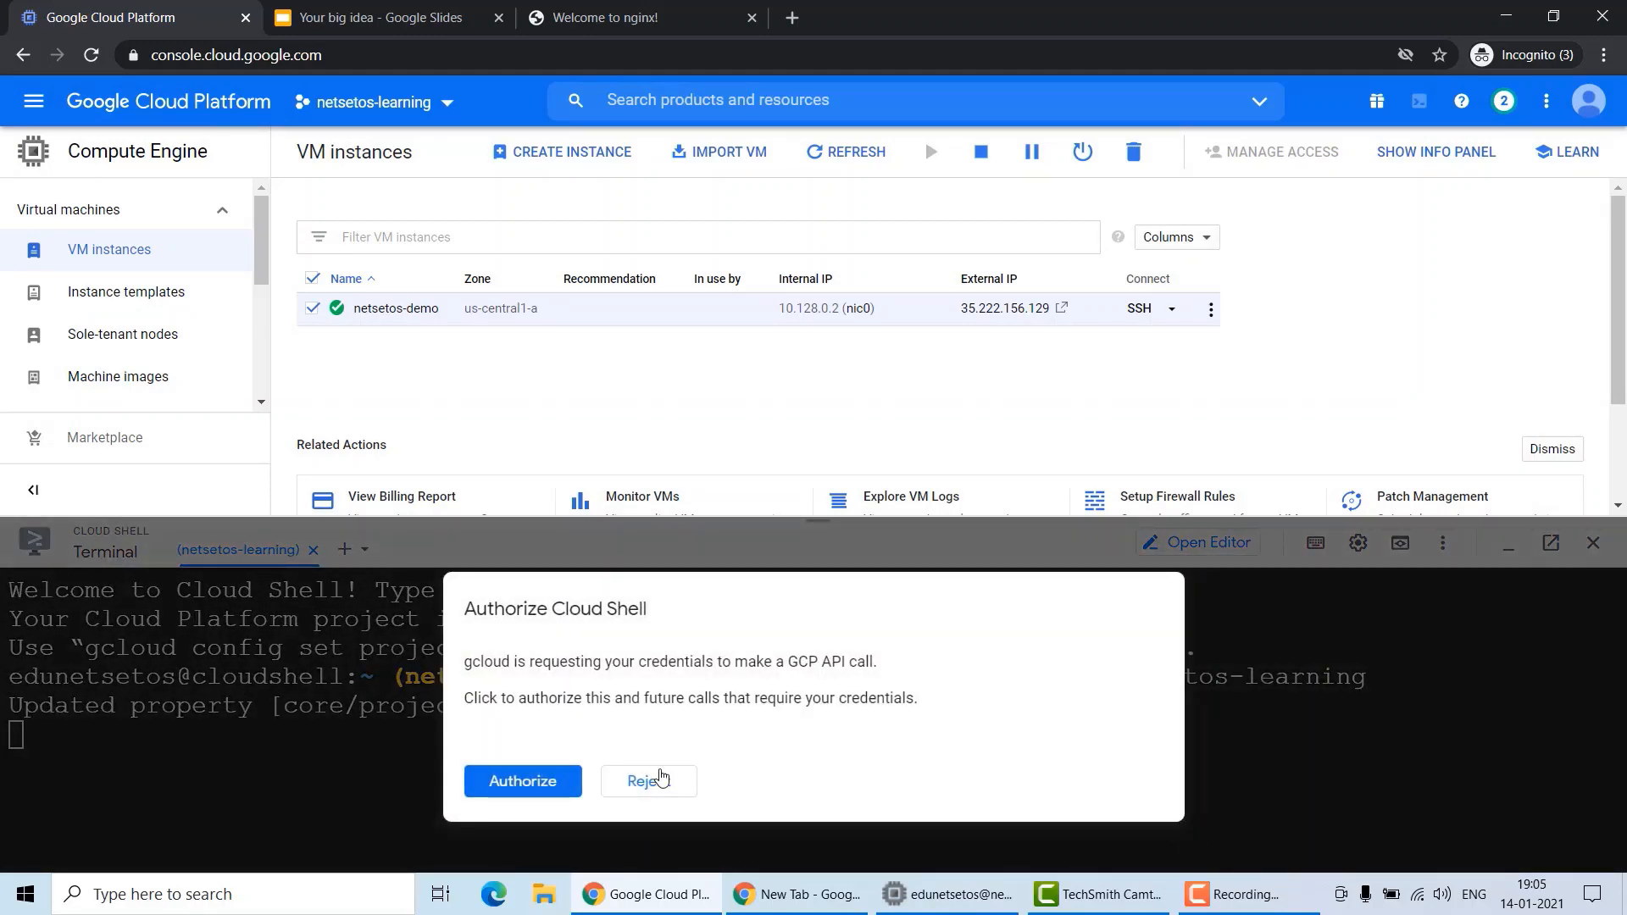
{"action": "left_click", "coordinate": [538, 781]}
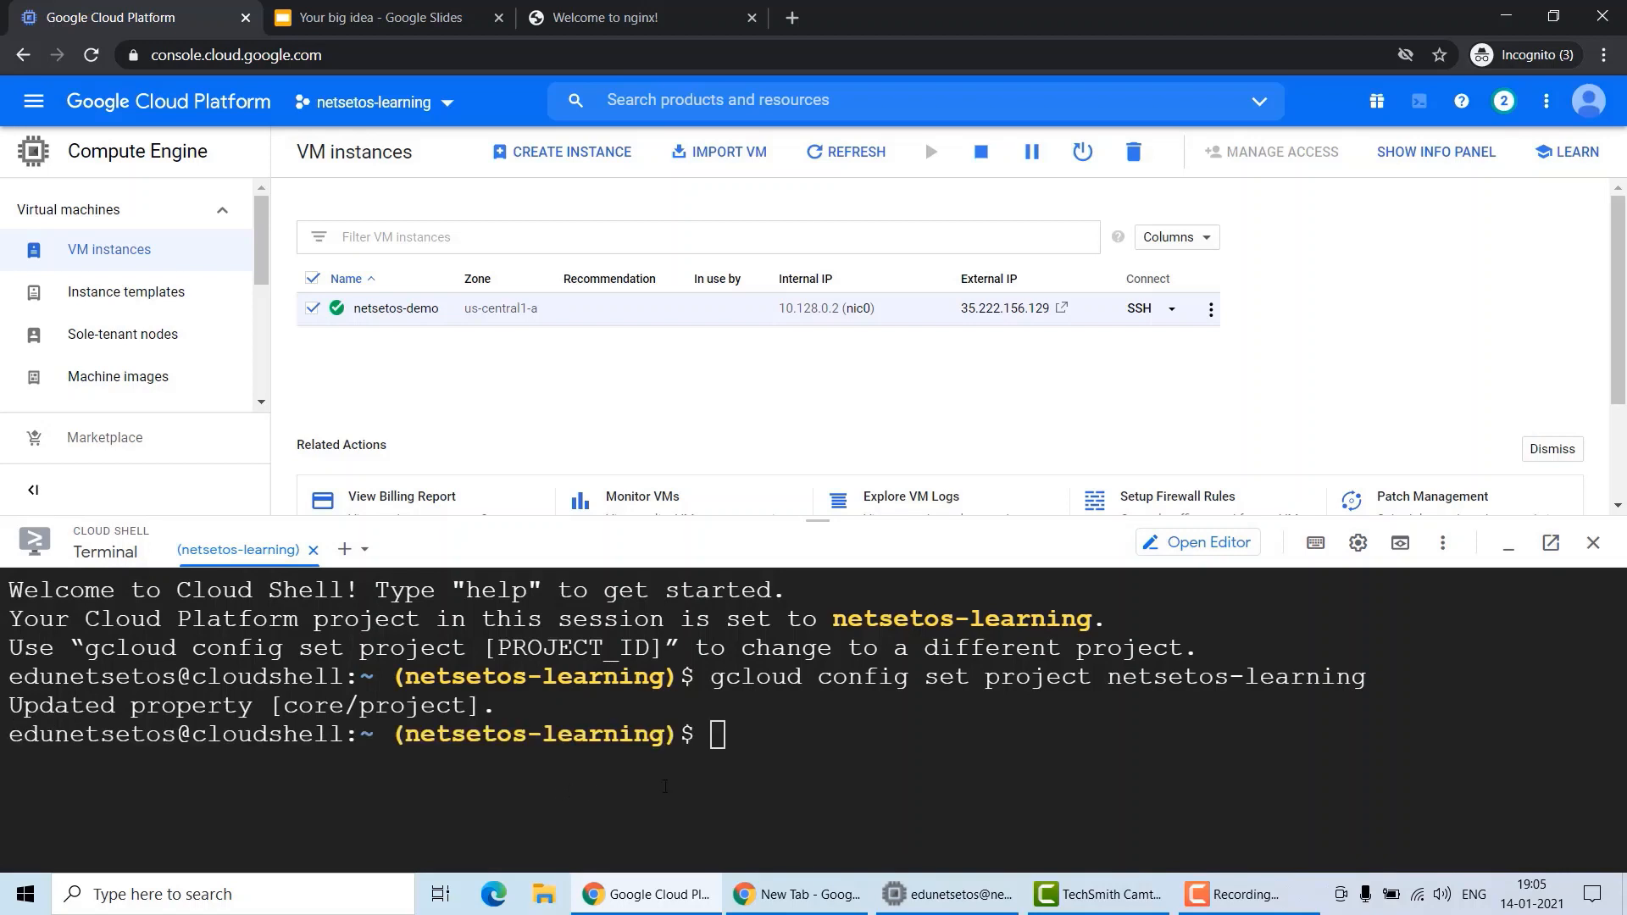
Create instance netsetosdemo2 with gcloud compute instances create, machine type n1-standard-2, zone us-central1-c.
{"action": "left_click", "coordinate": [724, 754]}
{"action": "key", "text": "ctrl+v"}
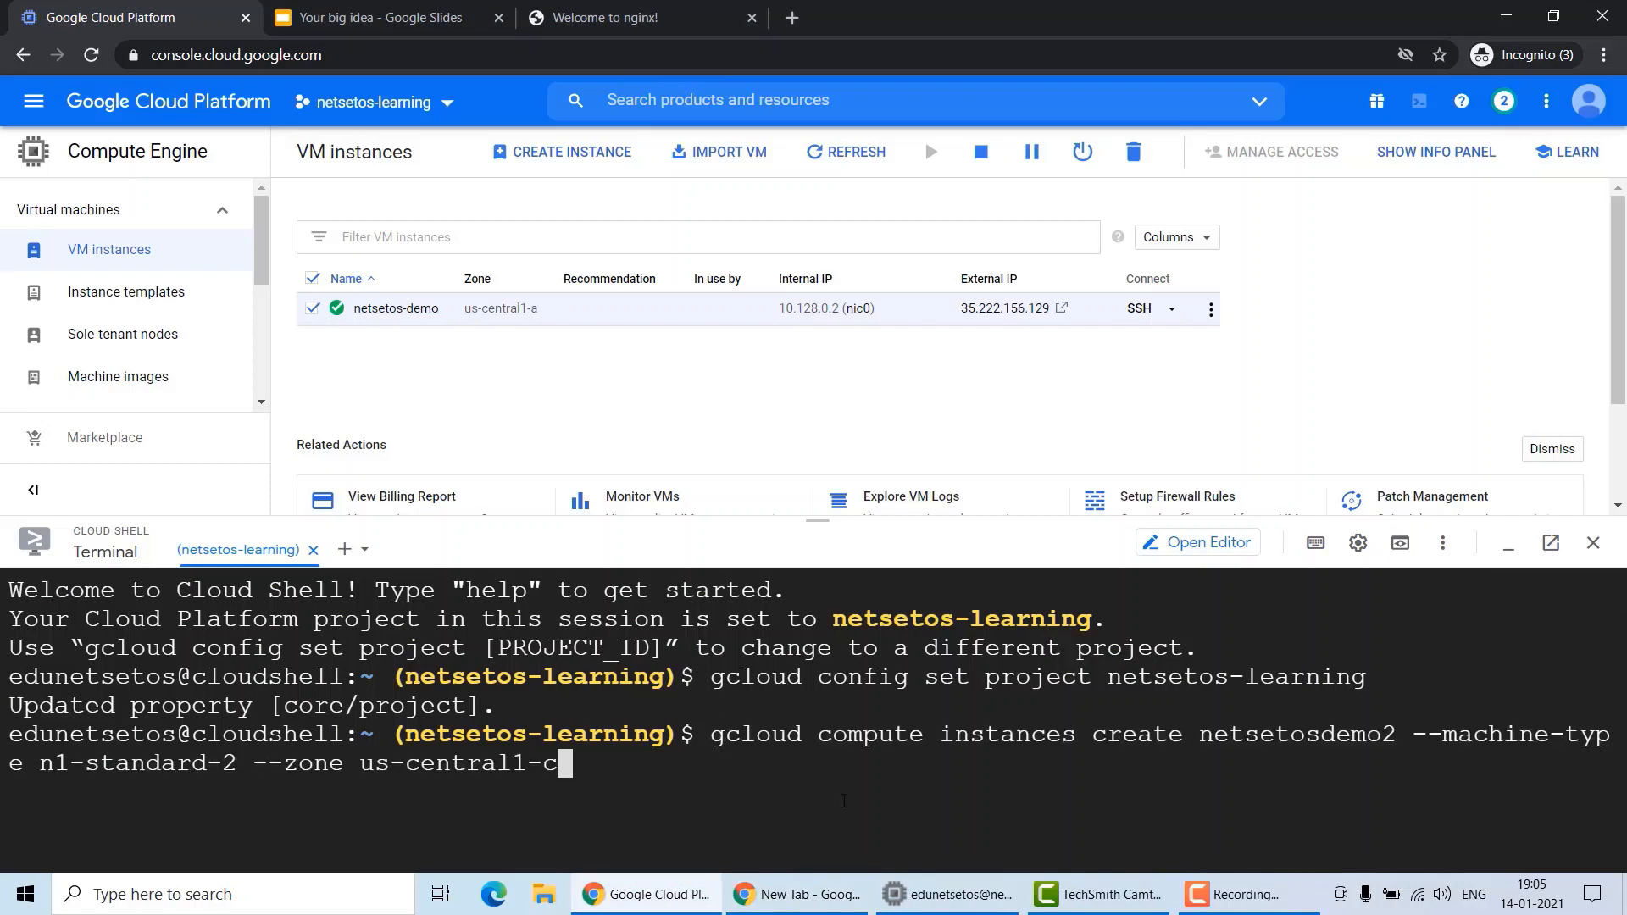
{"action": "key", "text": "Left"}
{"action": "key", "text": "Left"}
{"action": "key", "text": "Left"}
{"action": "key", "text": "Left"}
{"action": "key", "text": "Left"}
{"action": "key", "text": "Left"}
{"action": "key", "text": "Left"}
{"action": "key", "text": "Left"}
{"action": "key", "text": "Left"}
{"action": "key", "text": "Left"}
{"action": "key", "text": "Left"}
{"action": "key", "text": "Left"}
{"action": "key", "text": "Left"}
{"action": "key", "text": "Left"}
{"action": "key", "text": "Left"}
{"action": "key", "text": "Left"}
{"action": "key", "text": "Left"}
{"action": "key", "text": "Left"}
{"action": "key", "text": "Left"}
{"action": "key", "text": "Left"}
{"action": "left_click_drag", "start_coordinate": [817, 521], "coordinate": [816, 331]}
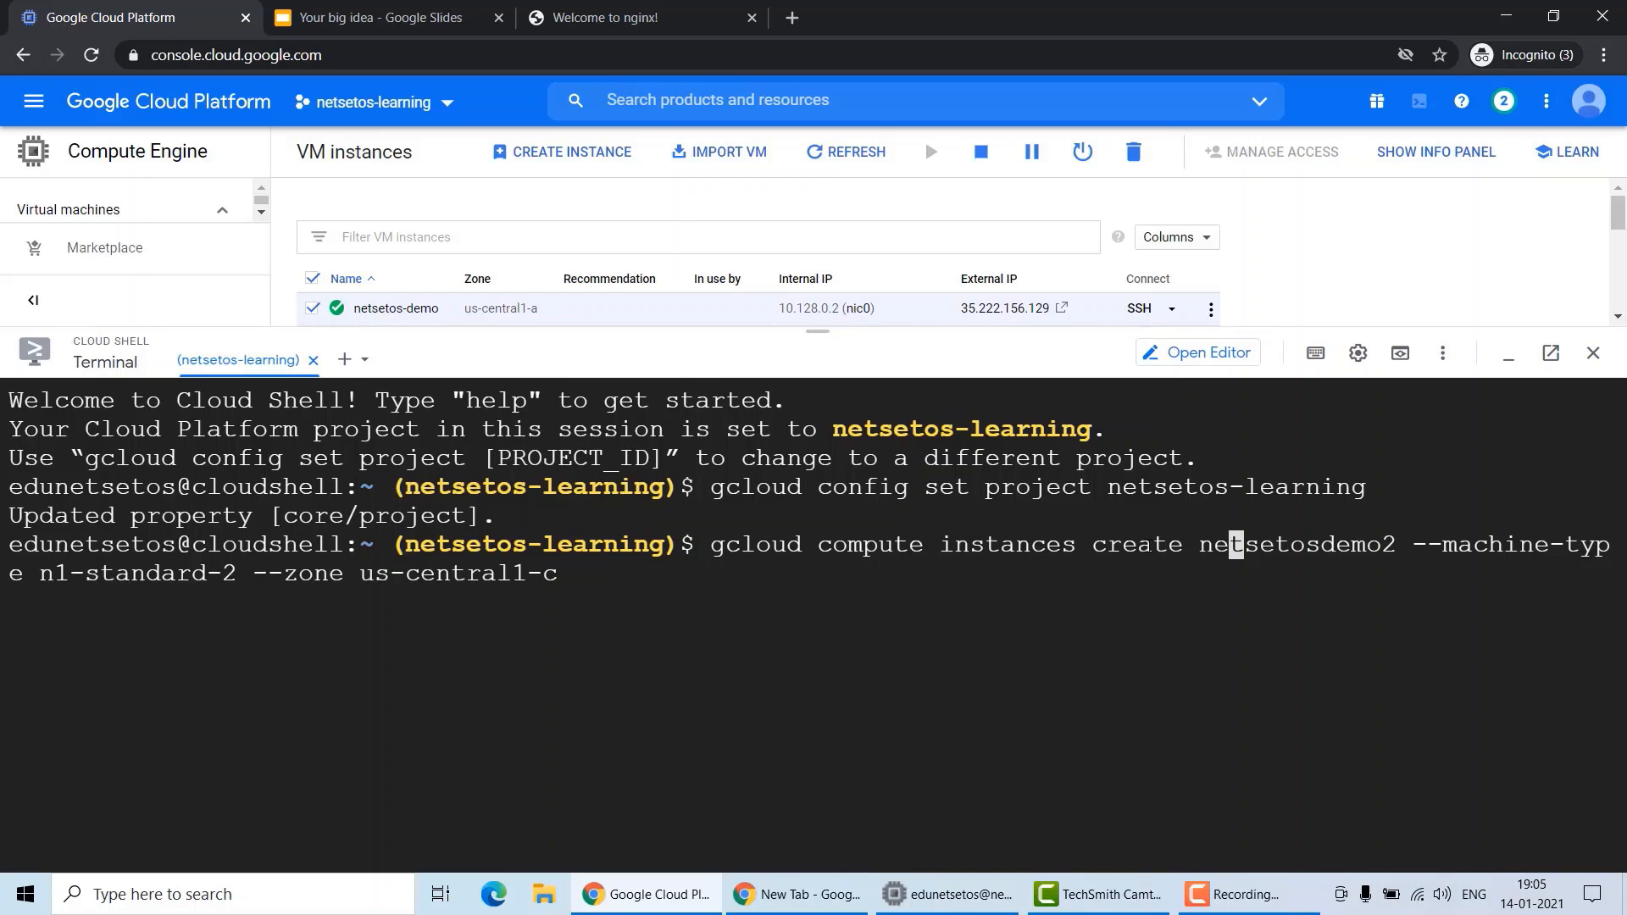
{"action": "double_click", "coordinate": [1302, 547]}
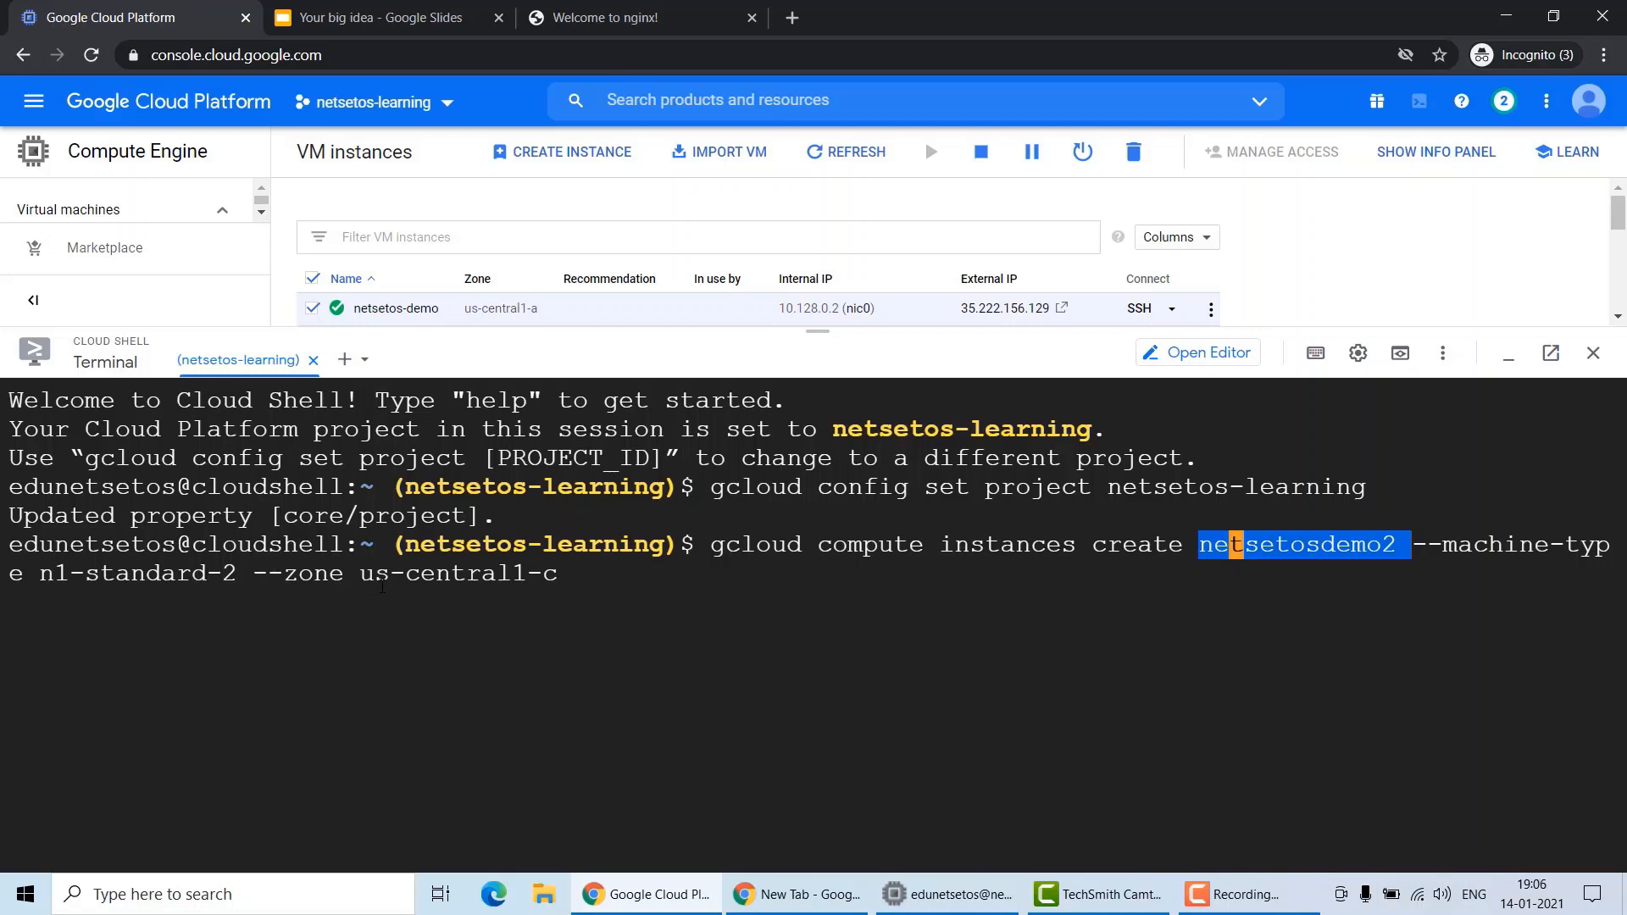
{"action": "left_click", "coordinate": [580, 583]}
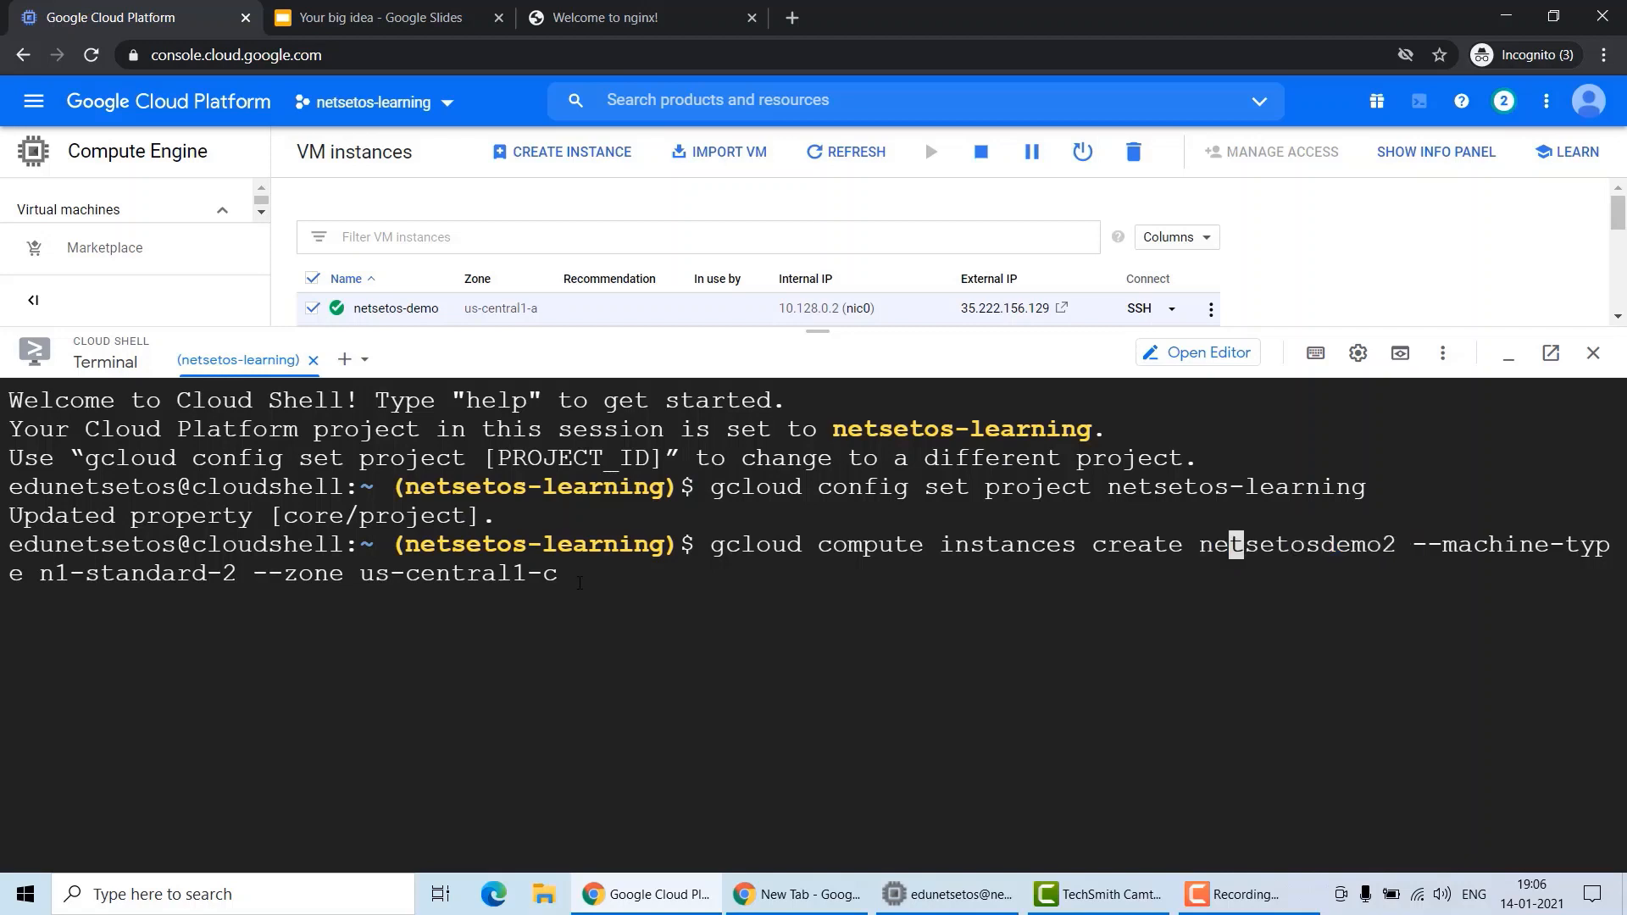
{"action": "key", "text": "Return"}
Reload the console page to refresh the VM instances list.
{"action": "left_click_drag", "start_coordinate": [837, 331], "coordinate": [839, 439]}
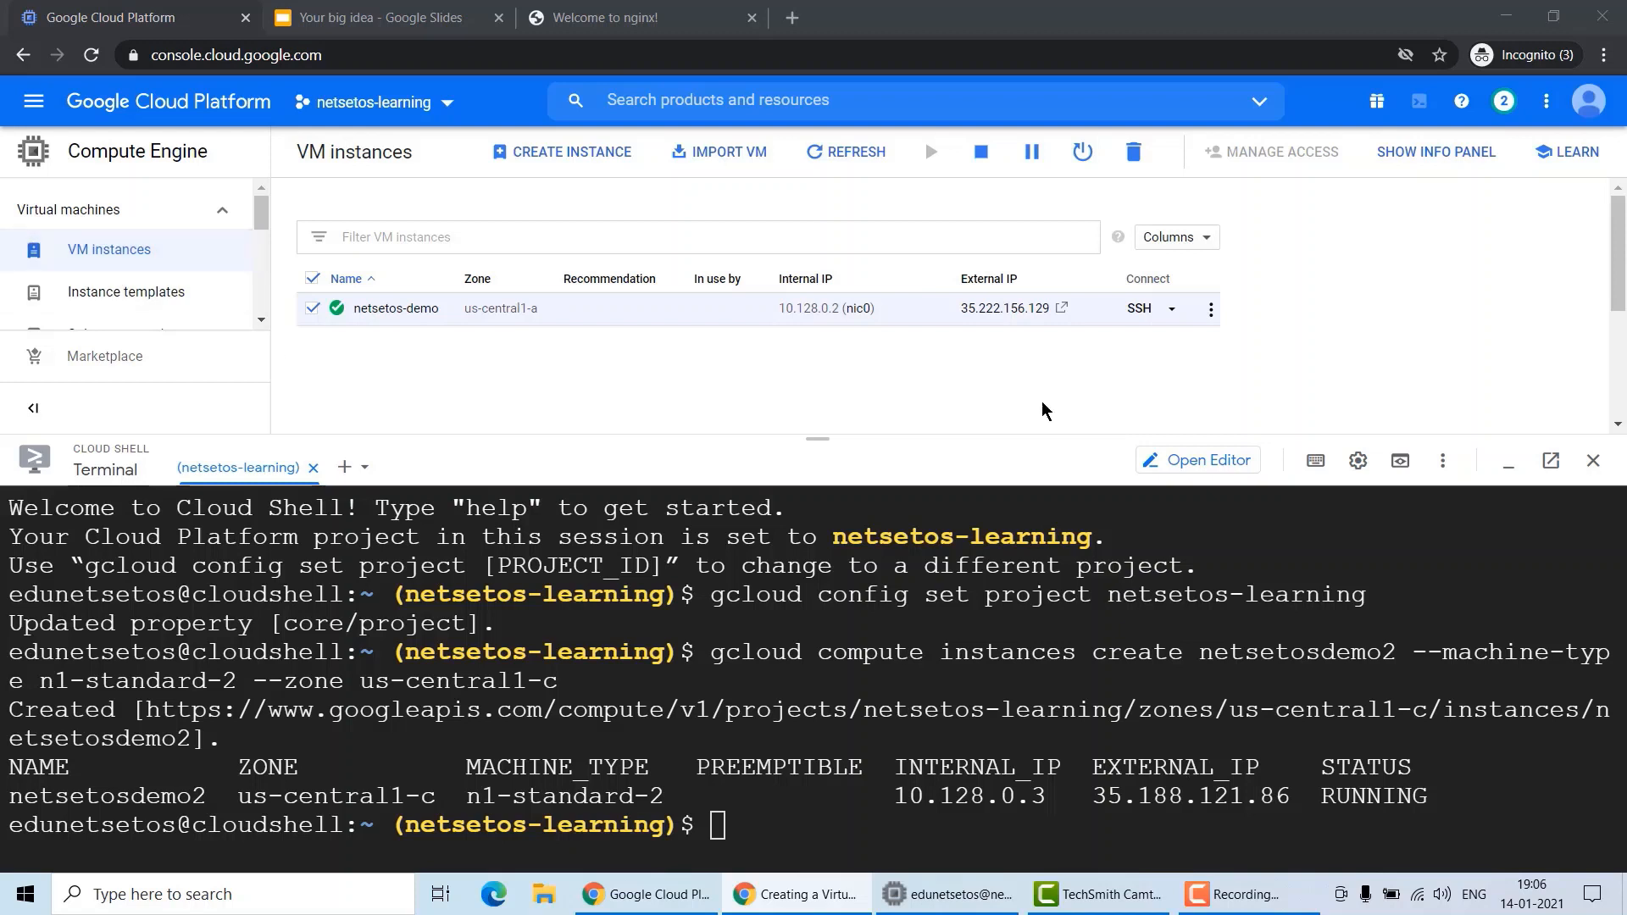
{"action": "left_click", "coordinate": [577, 54]}
{"action": "key", "text": "Return"}
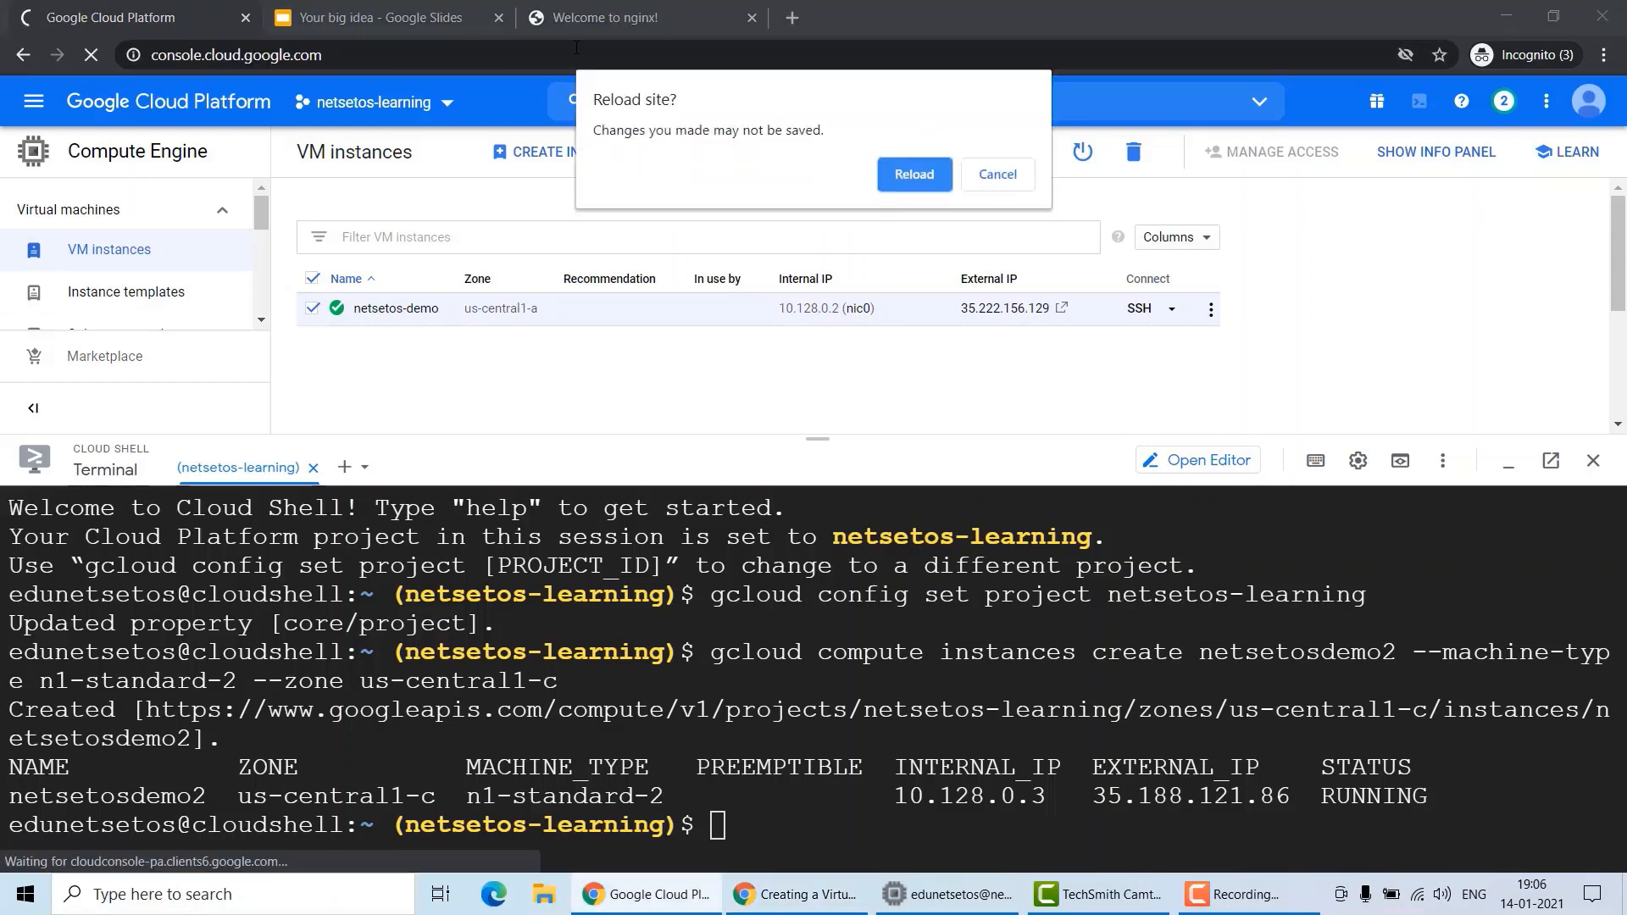
{"action": "left_click", "coordinate": [894, 176]}
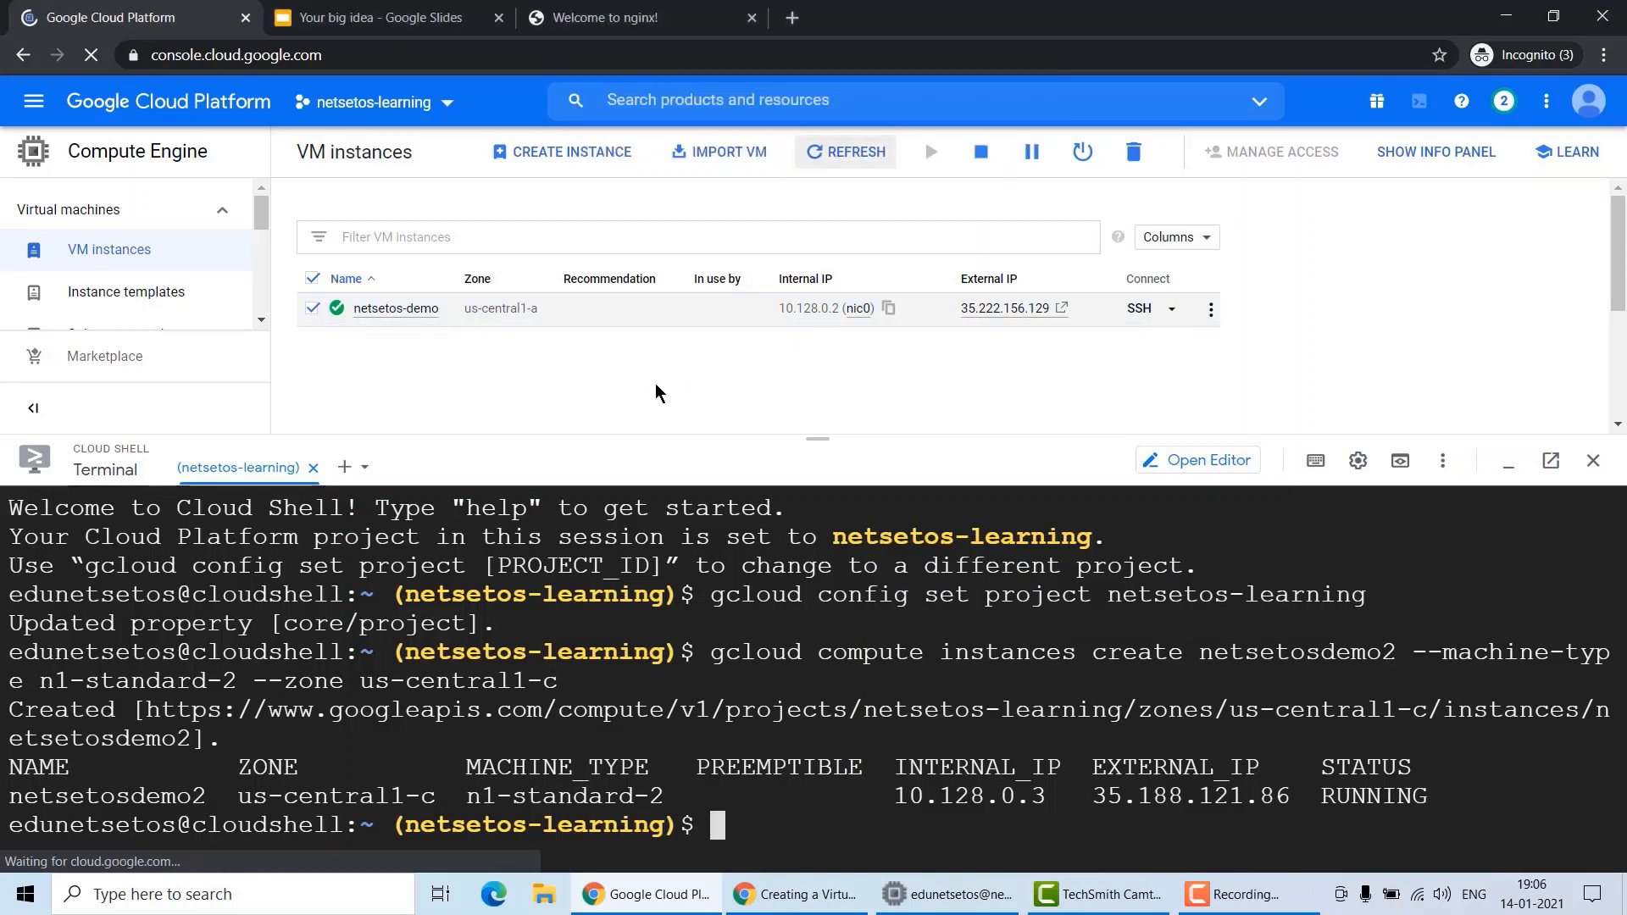